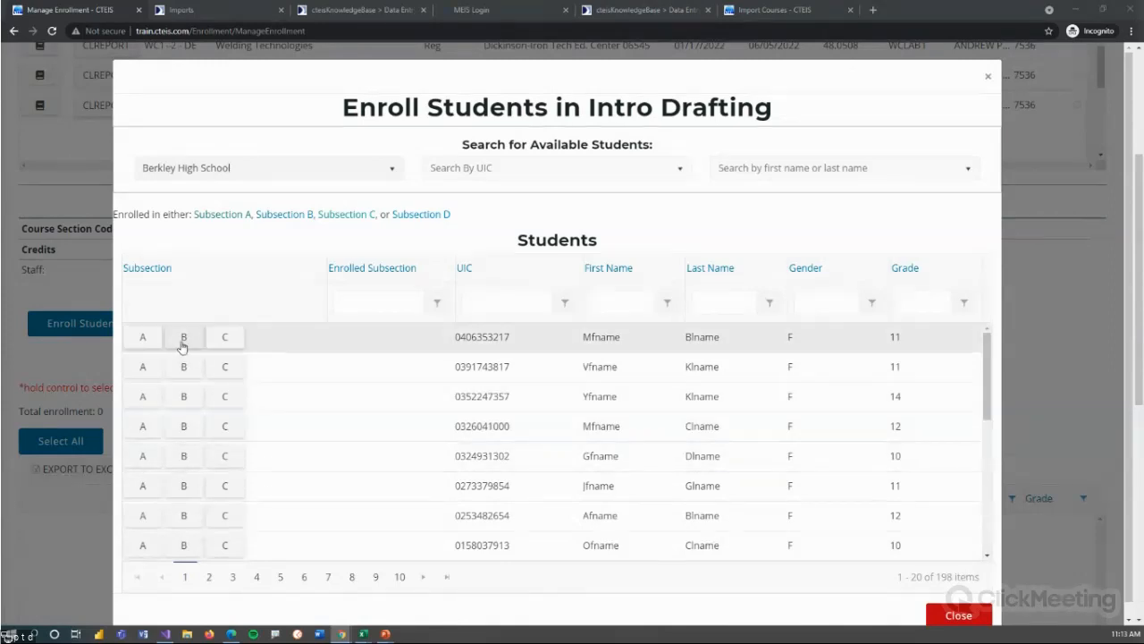
Enroll the first listed student in Subsection A, the grade 14 student in Subsection B, and the grade 10 student two rows above in Subsection C.
{"action": "left_click", "coordinate": [142, 337]}
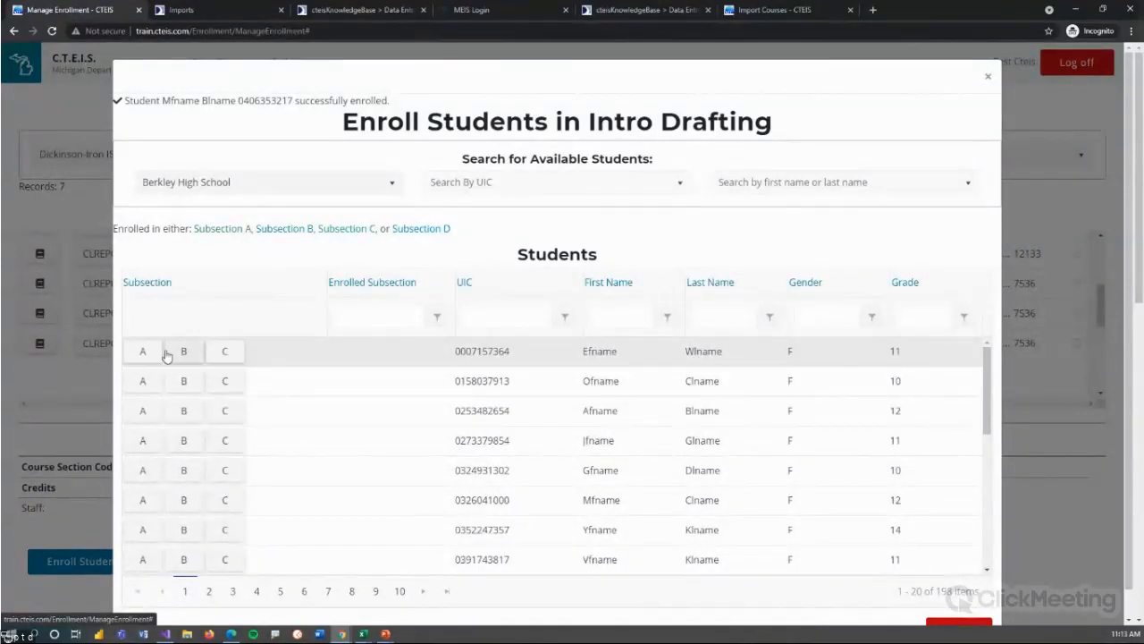
{"action": "scroll", "coordinate": [332, 386], "scroll_direction": "down", "scroll_amount": 4}
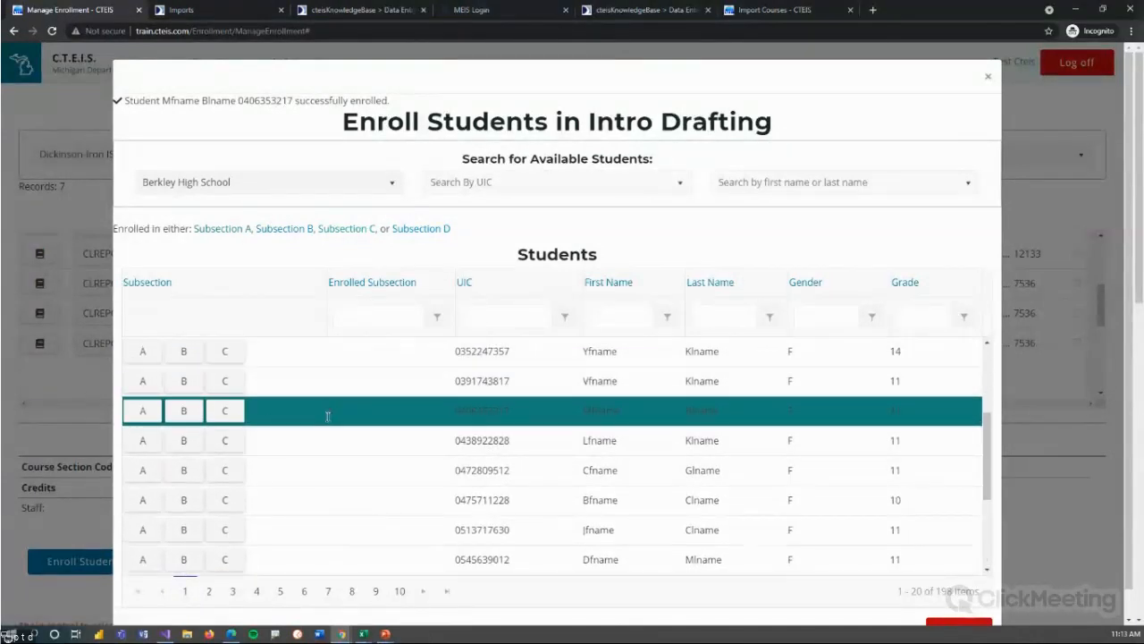
{"action": "scroll", "coordinate": [324, 438], "scroll_direction": "up", "scroll_amount": 2}
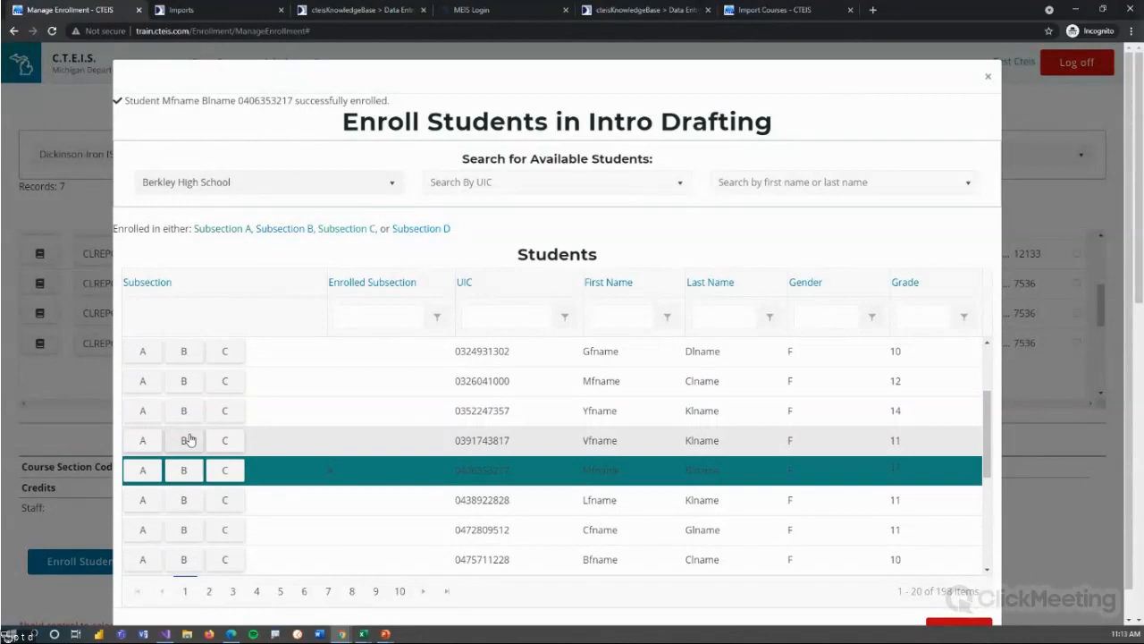
{"action": "left_click", "coordinate": [183, 410]}
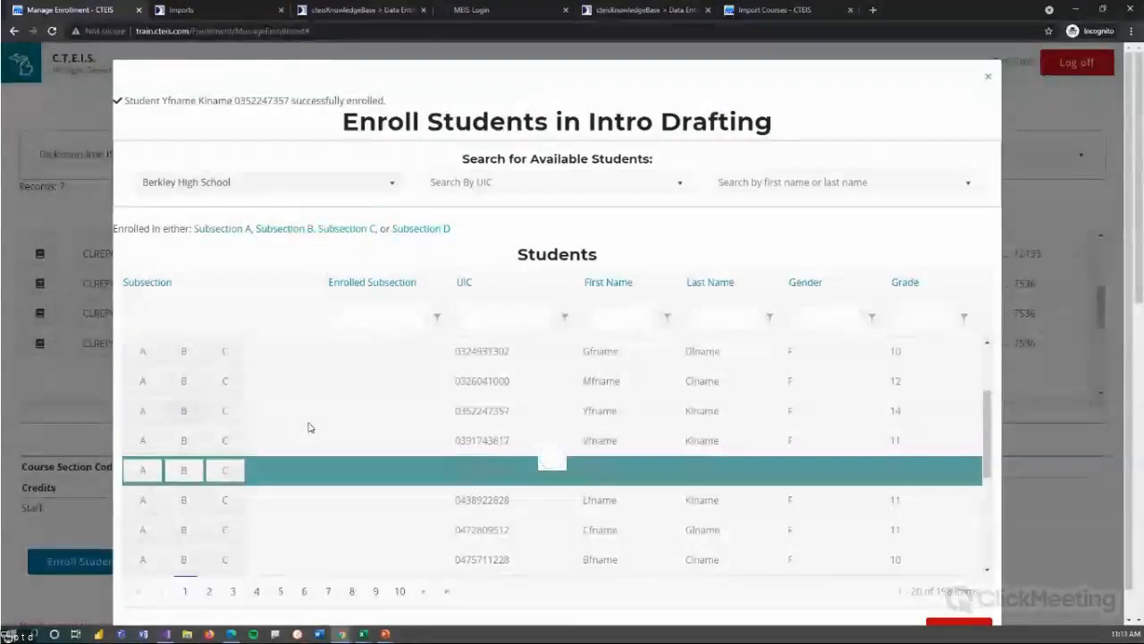
{"action": "left_click", "coordinate": [224, 350]}
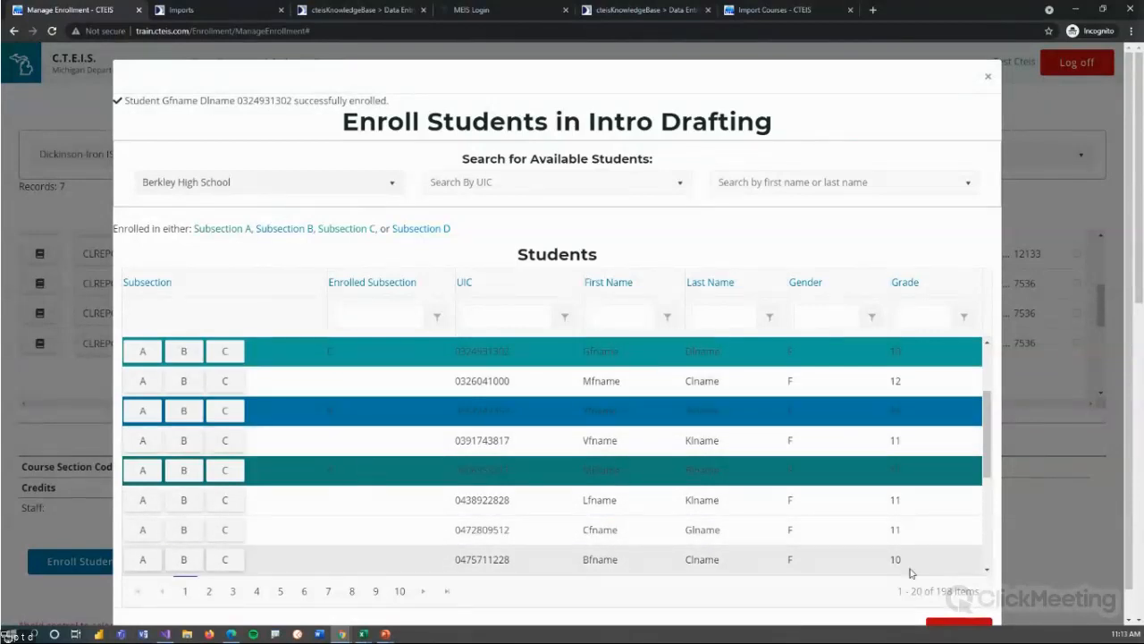
{"action": "left_click", "coordinate": [955, 624]}
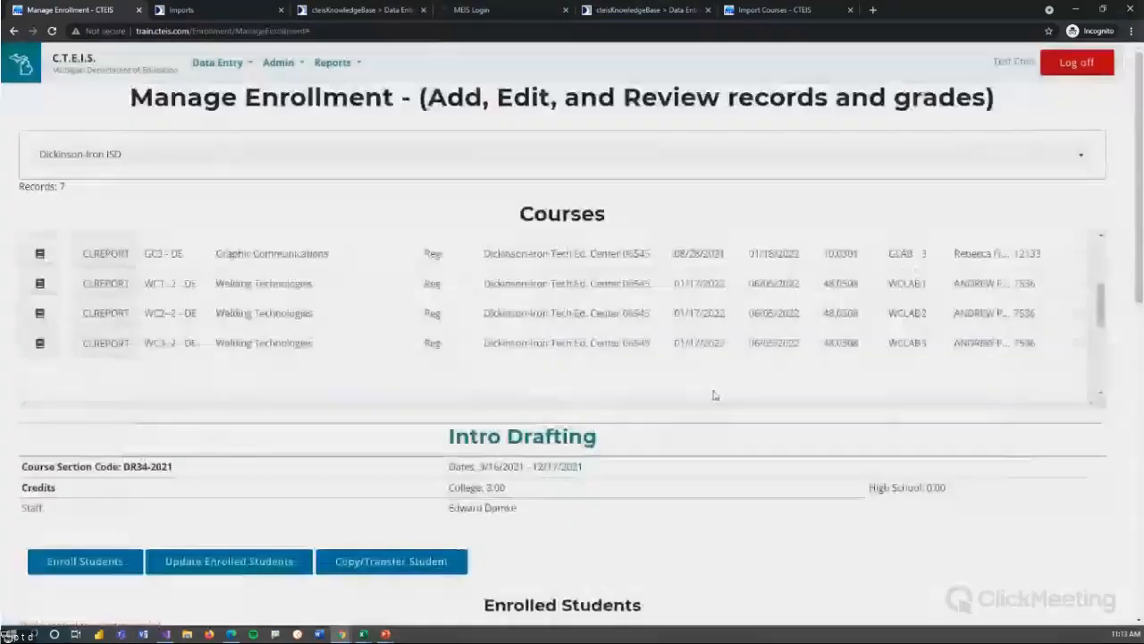
Set the letter grade of the first student in the enrolled list to A+ and save the record.
{"action": "scroll", "coordinate": [508, 480], "scroll_direction": "down", "scroll_amount": 5}
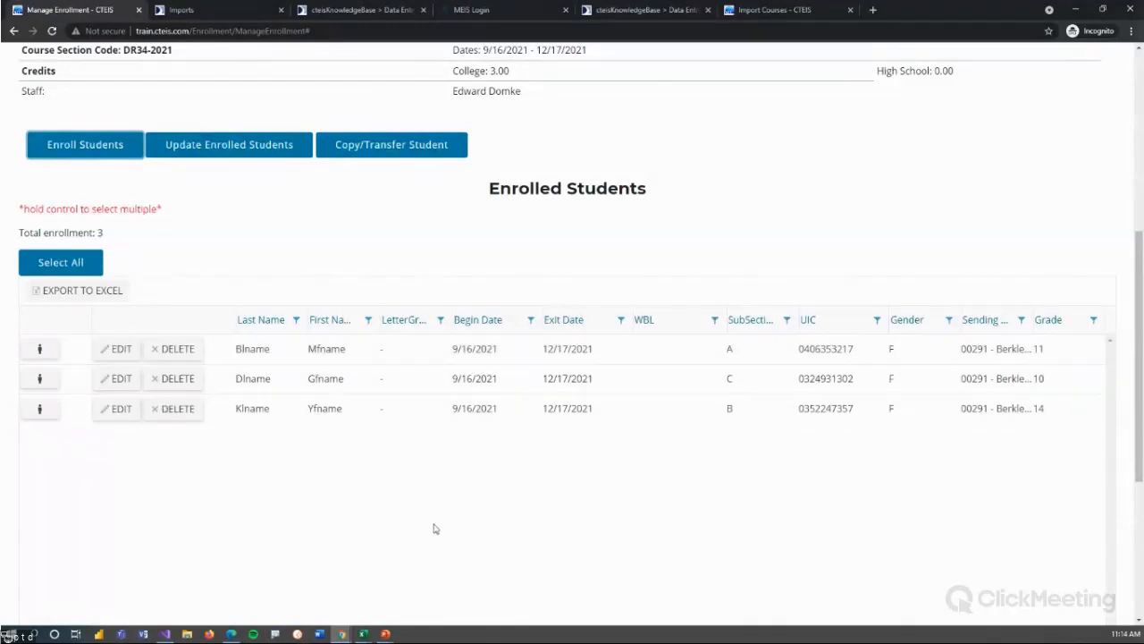
{"action": "left_click", "coordinate": [121, 349]}
{"action": "left_click", "coordinate": [411, 348]}
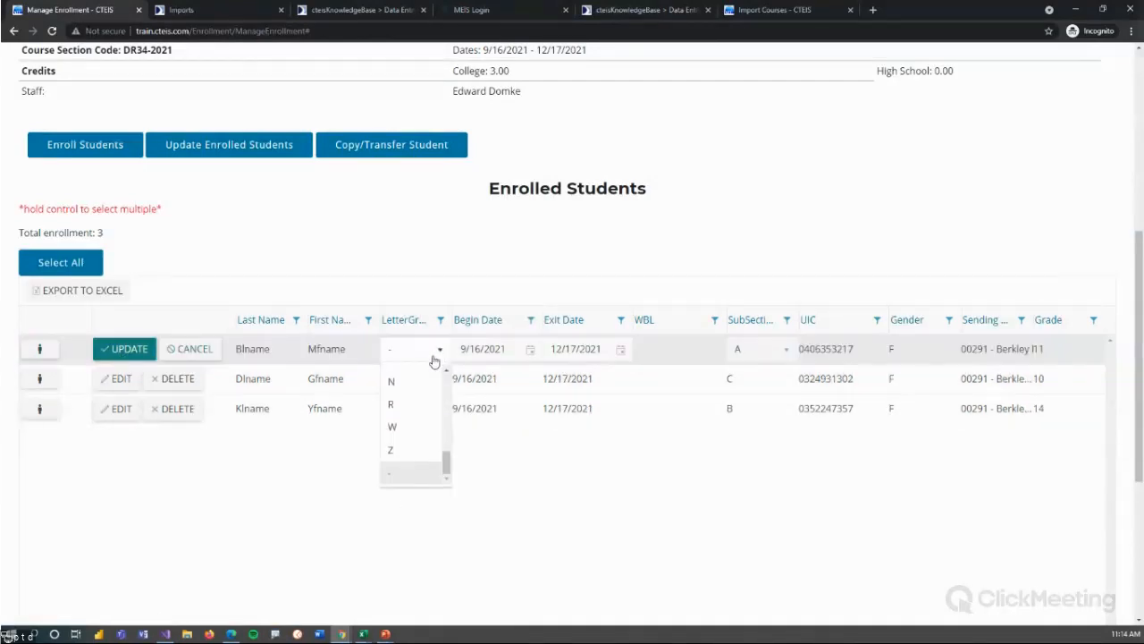
{"action": "scroll", "coordinate": [419, 394], "scroll_direction": "up", "scroll_amount": 5}
{"action": "left_click", "coordinate": [398, 399]}
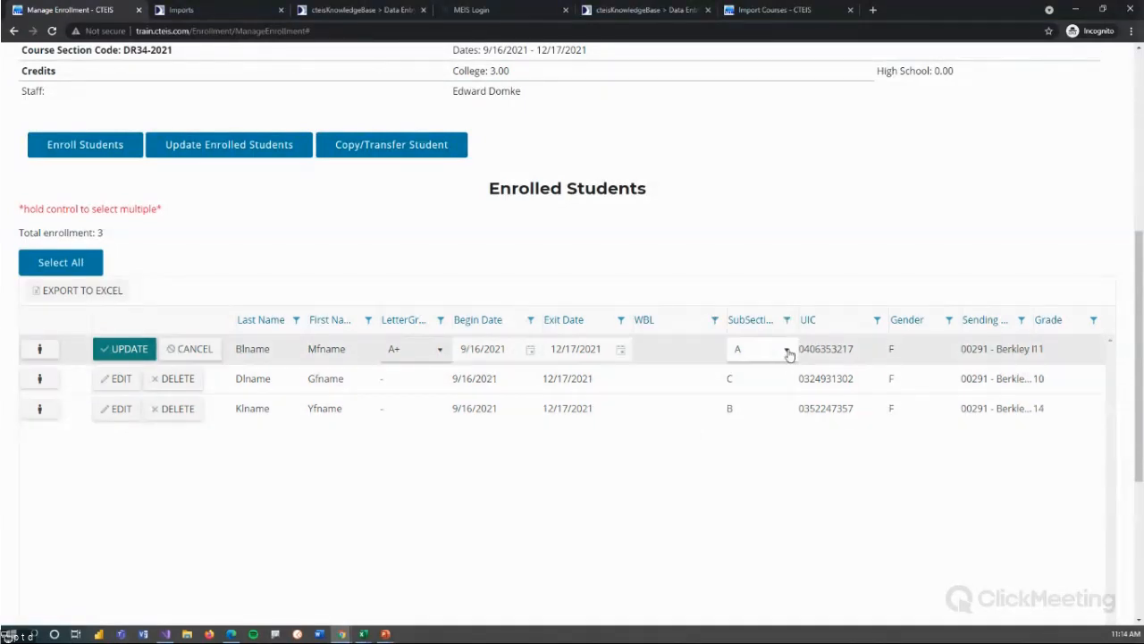
{"action": "left_click", "coordinate": [700, 353]}
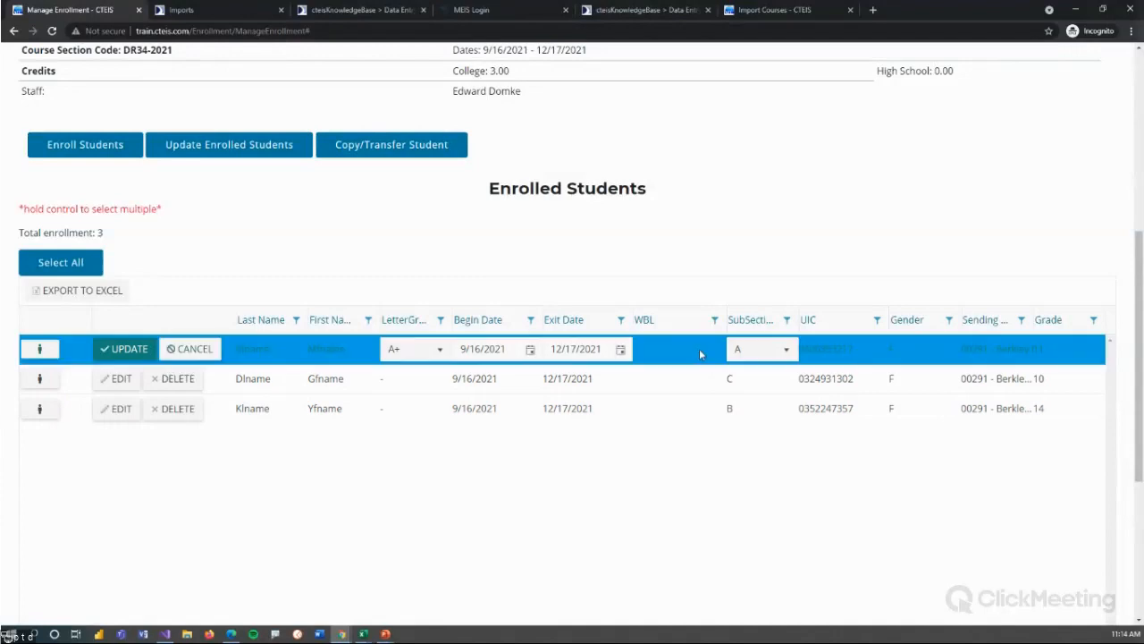
{"action": "left_click", "coordinate": [130, 351]}
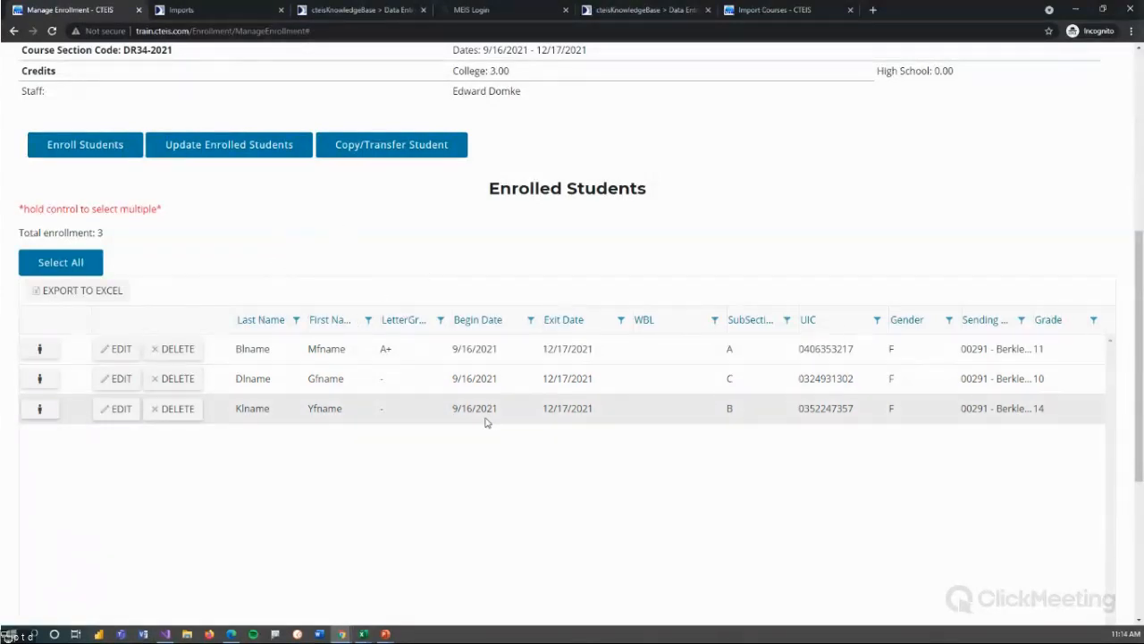
Select all three enrolled students and open the form for updating their enrollments together.
{"action": "left_click", "coordinate": [82, 358]}
{"action": "left_click", "coordinate": [85, 379], "text": "ctrl"}
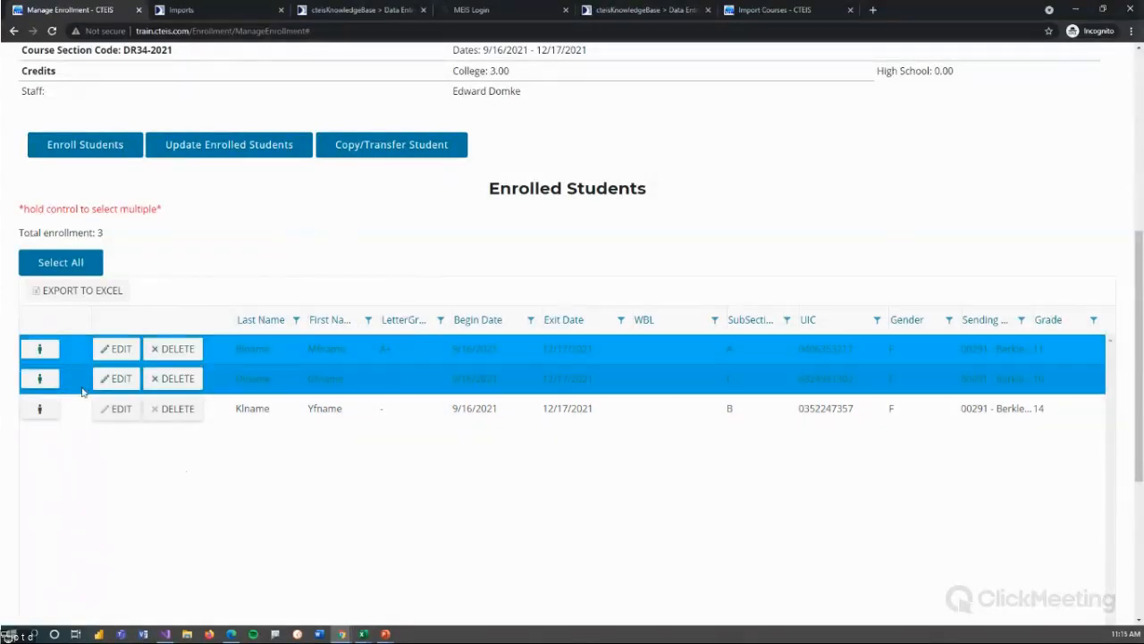
{"action": "left_click", "coordinate": [84, 411], "text": "ctrl"}
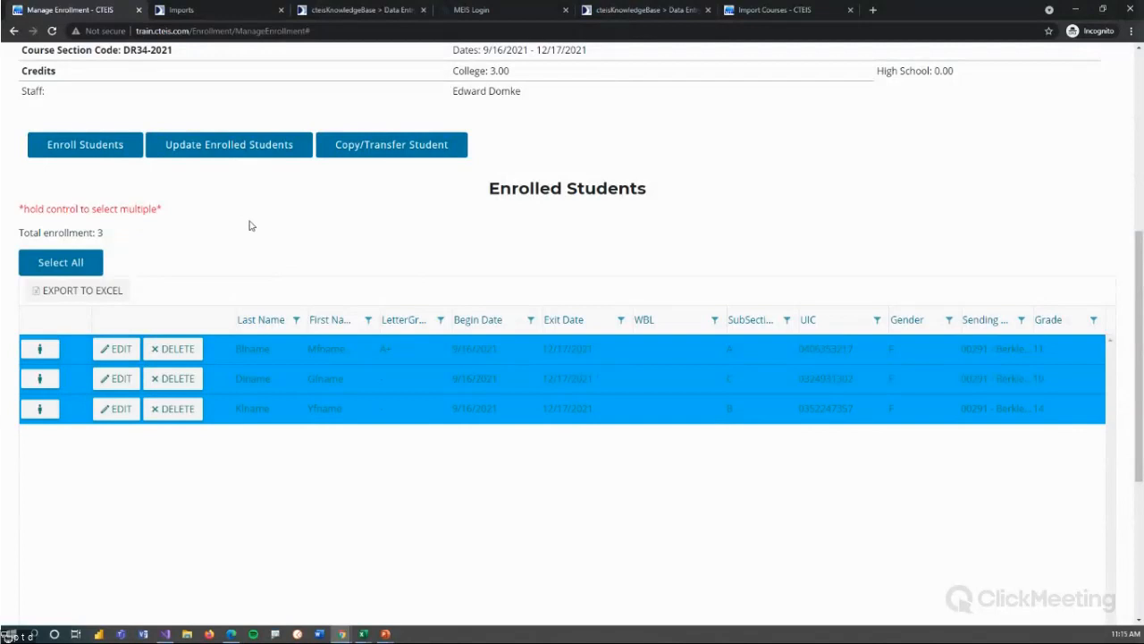
{"action": "left_click", "coordinate": [244, 152]}
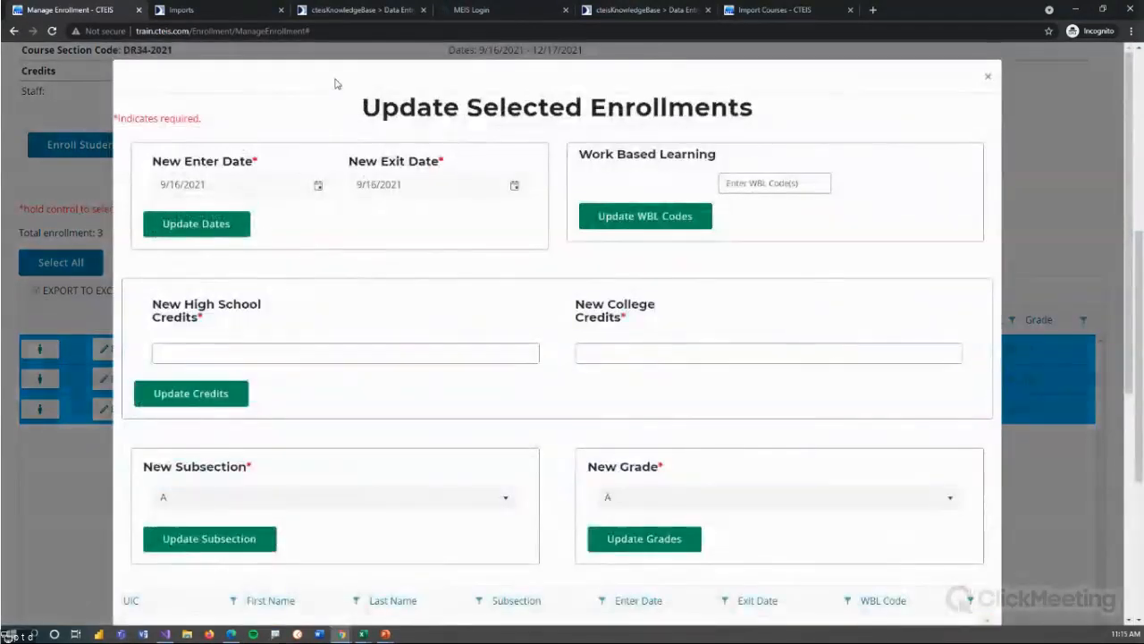
Examine the bulk update form's date, credit, subsection and grade fields and its student list, and close it without changes.
{"action": "scroll", "coordinate": [590, 554], "scroll_direction": "down", "scroll_amount": 3}
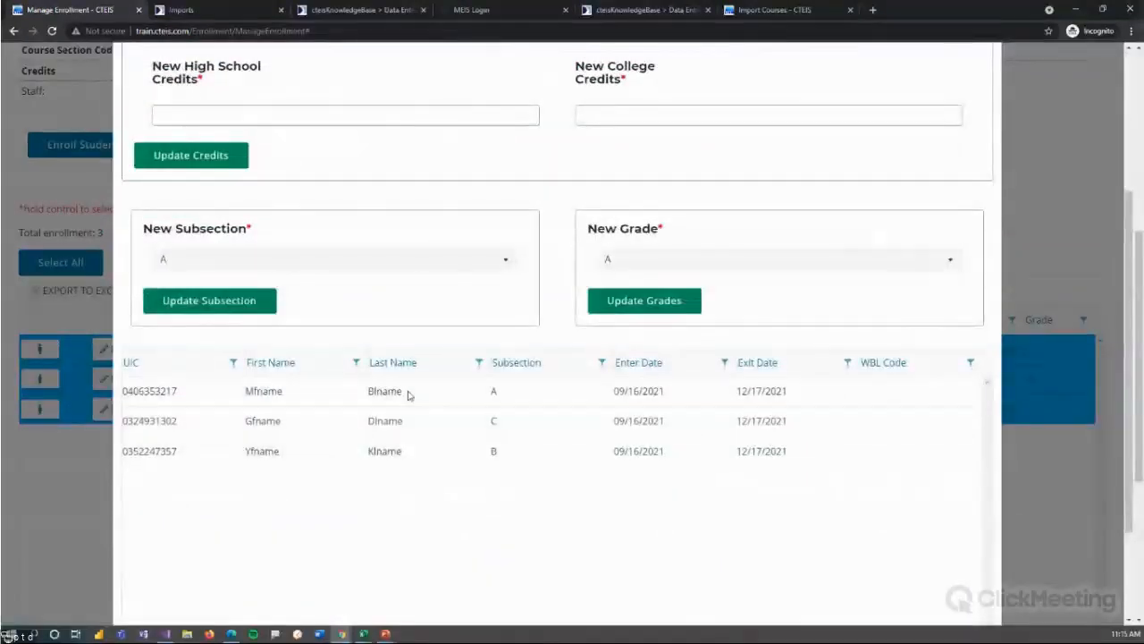
{"action": "scroll", "coordinate": [655, 418], "scroll_direction": "up", "scroll_amount": 3}
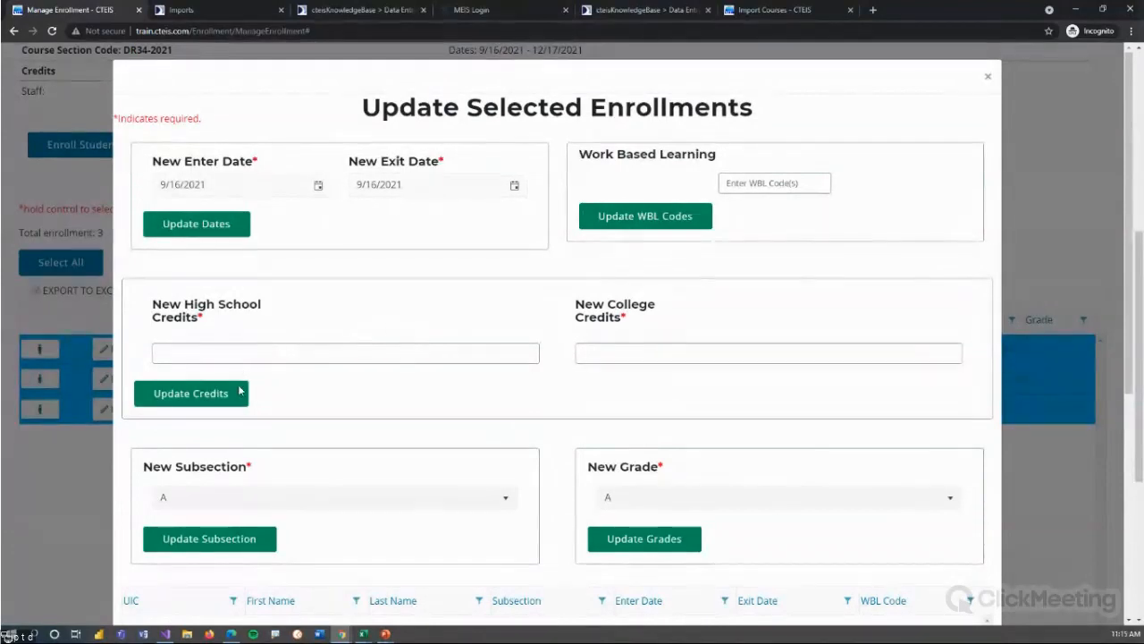
{"action": "left_click", "coordinate": [226, 358]}
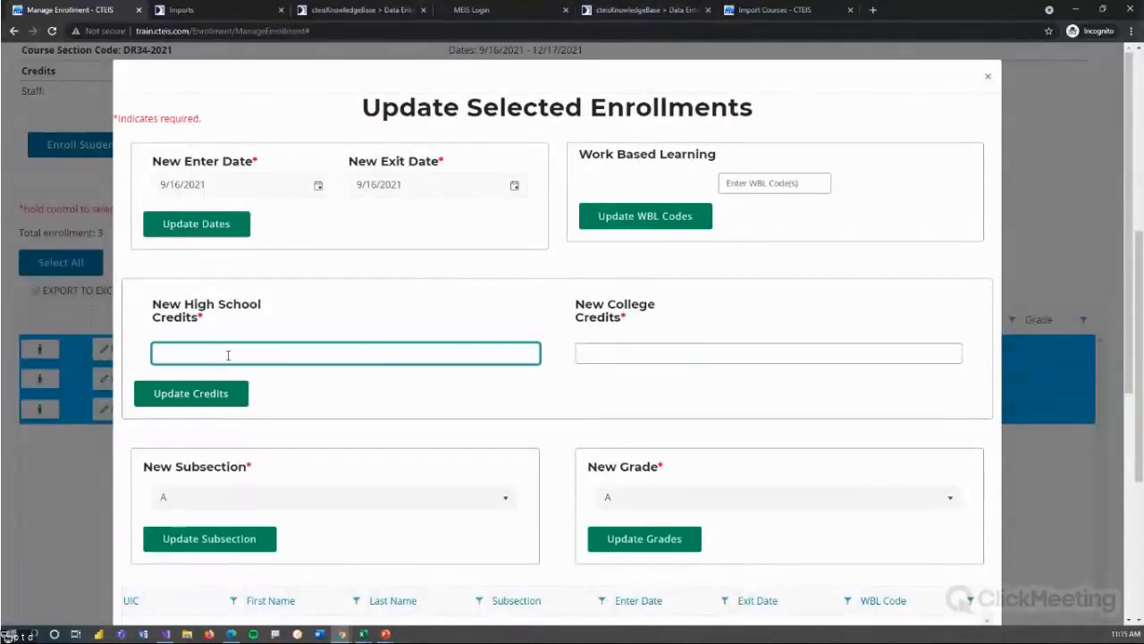
{"action": "left_click", "coordinate": [610, 358]}
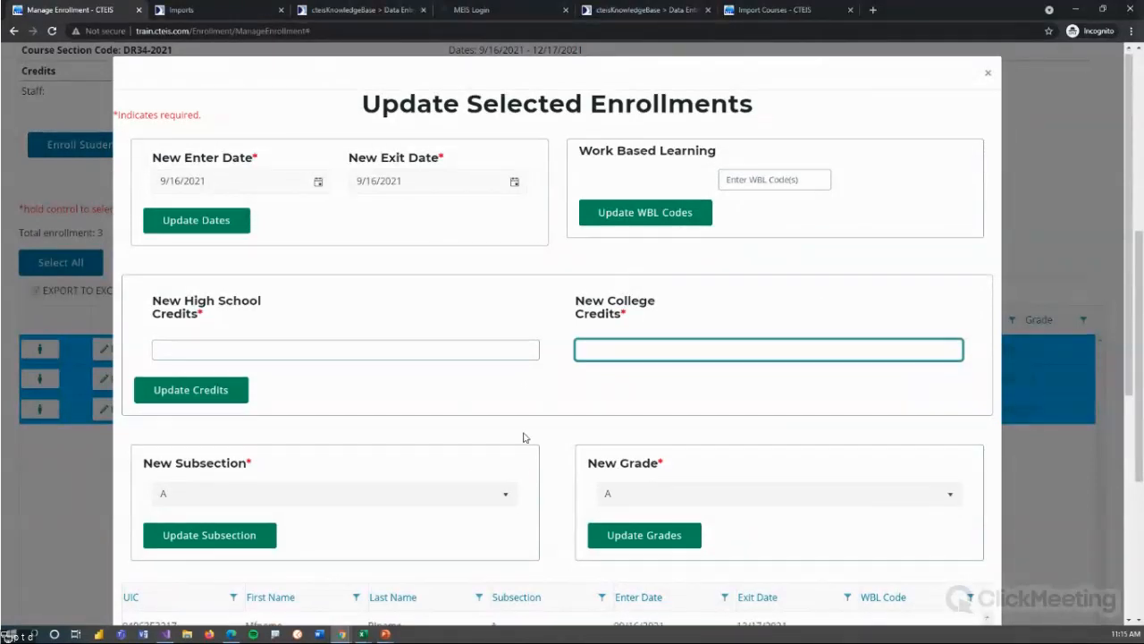
{"action": "scroll", "coordinate": [539, 506], "scroll_direction": "down", "scroll_amount": 3}
{"action": "scroll", "coordinate": [595, 394], "scroll_direction": "up", "scroll_amount": 3}
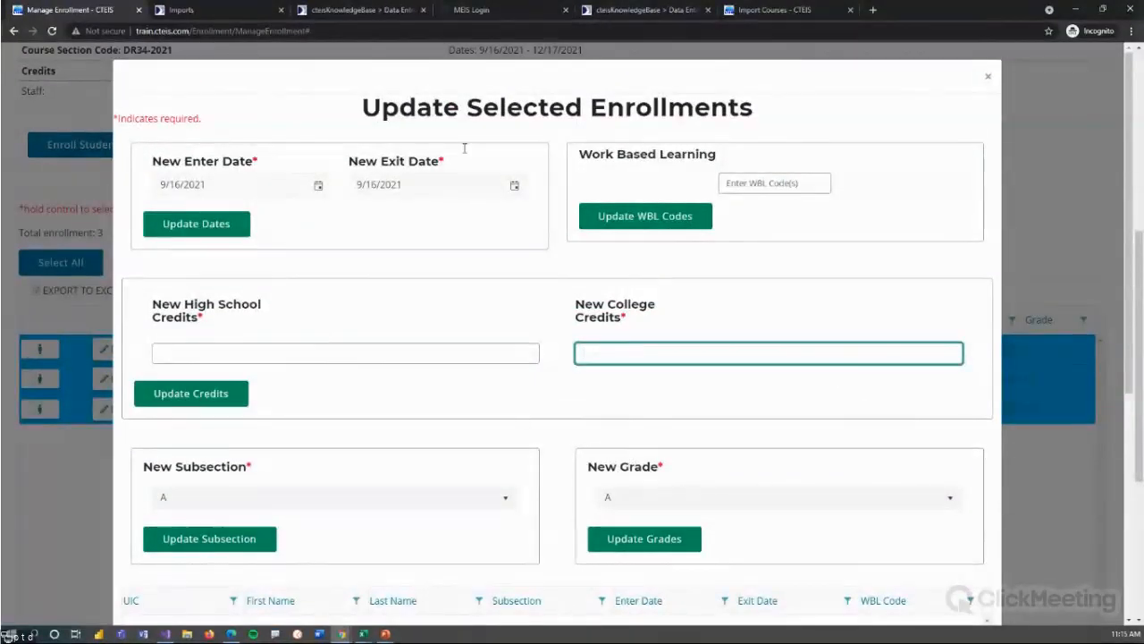
{"action": "left_click", "coordinate": [987, 78]}
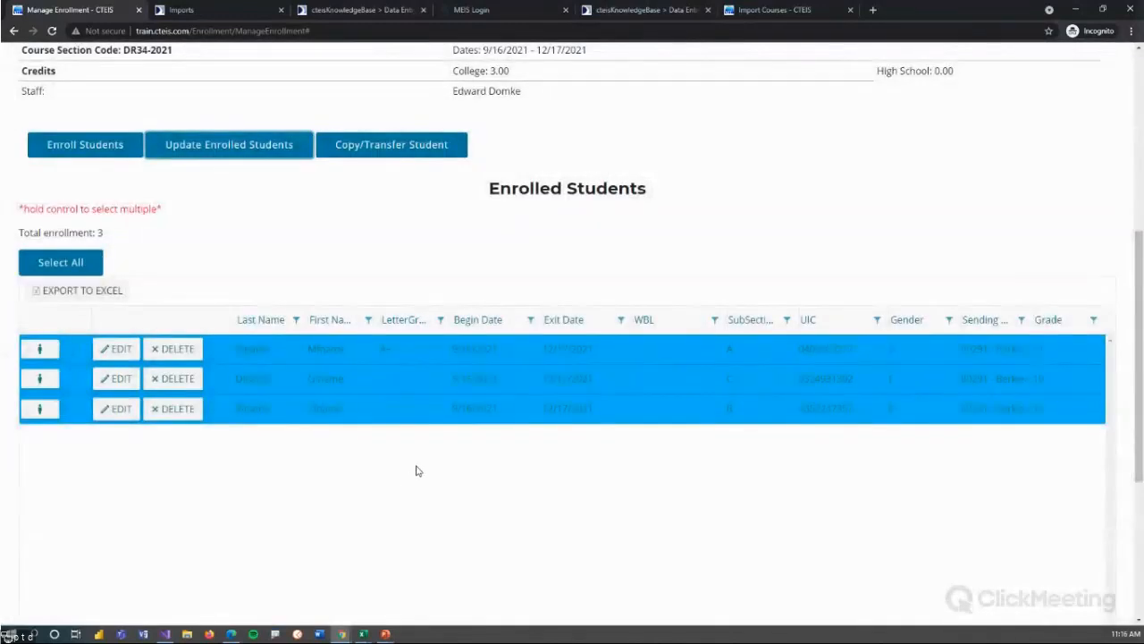
Try to choose a new course for copying or transferring the three selected students' enrollments, and close the form.
{"action": "scroll", "coordinate": [415, 471], "scroll_direction": "up", "scroll_amount": 1}
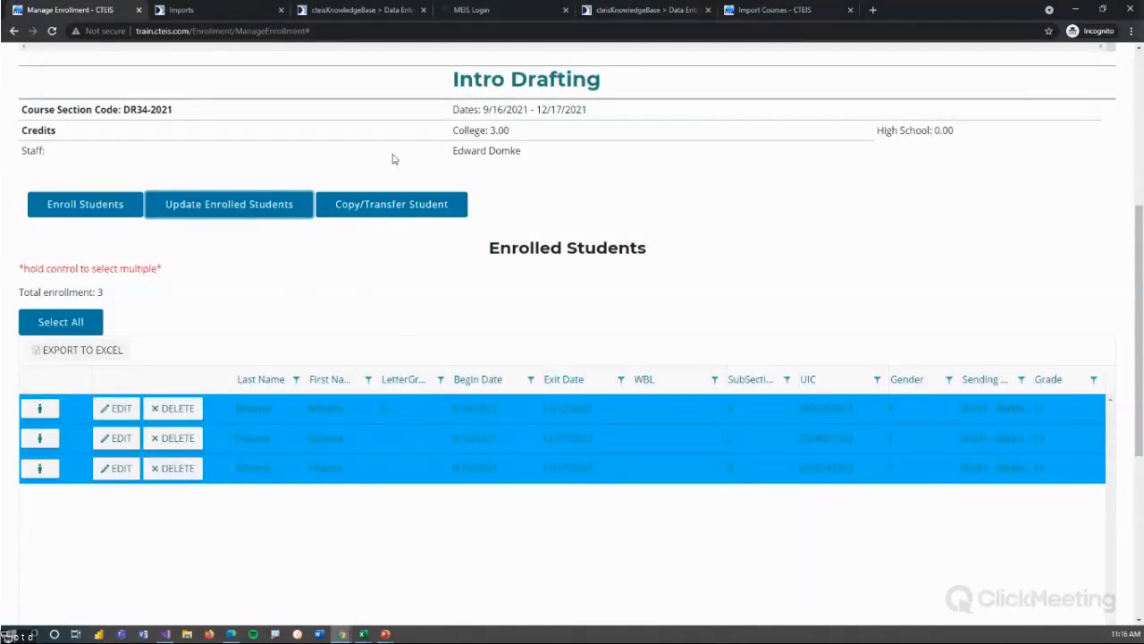
{"action": "left_click", "coordinate": [393, 206]}
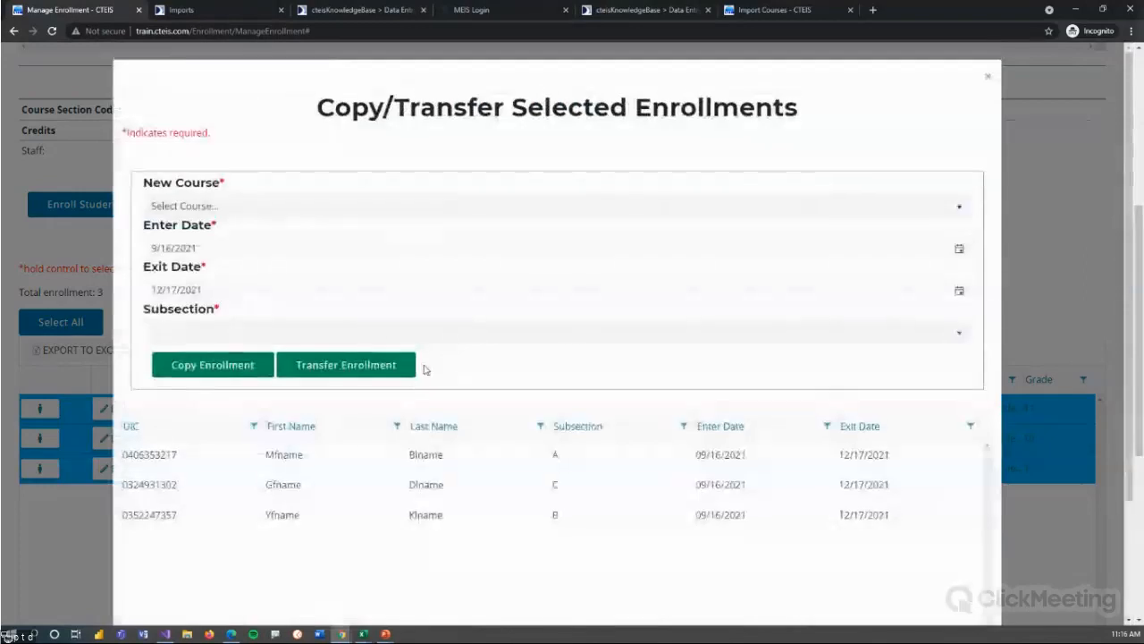
{"action": "left_click", "coordinate": [268, 211]}
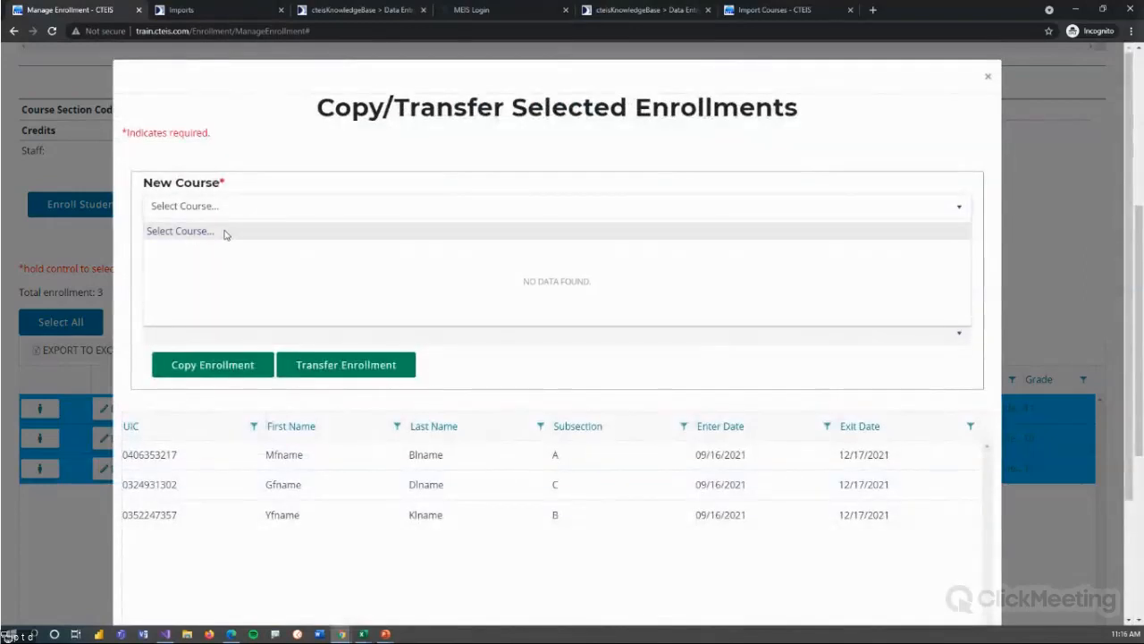
{"action": "left_click", "coordinate": [263, 205]}
{"action": "left_click", "coordinate": [260, 213]}
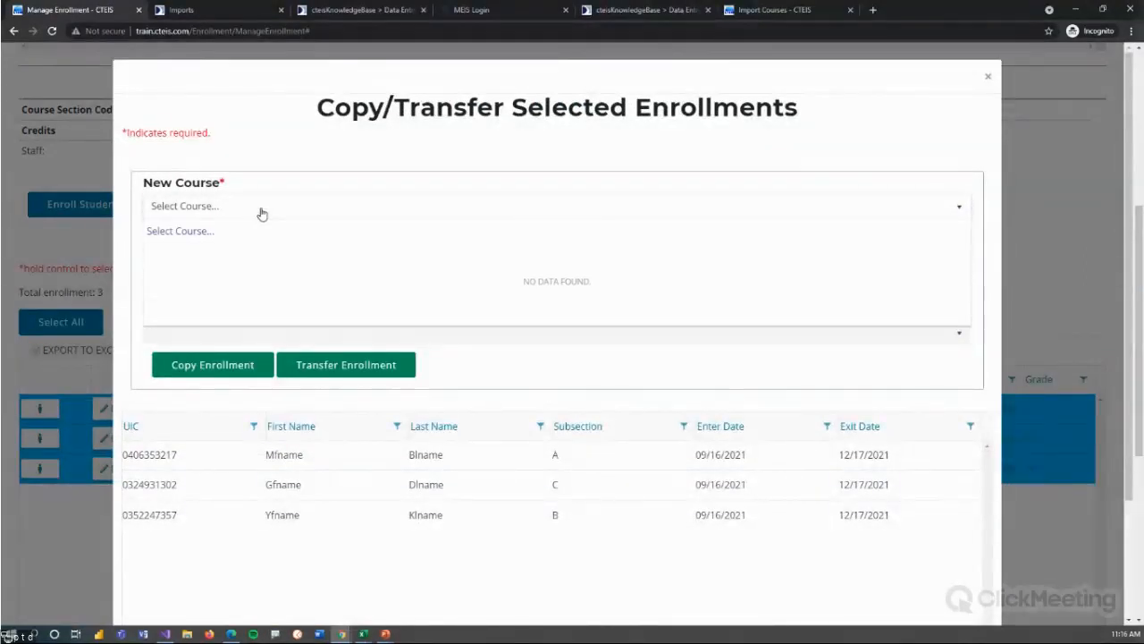
{"action": "left_click", "coordinate": [262, 213]}
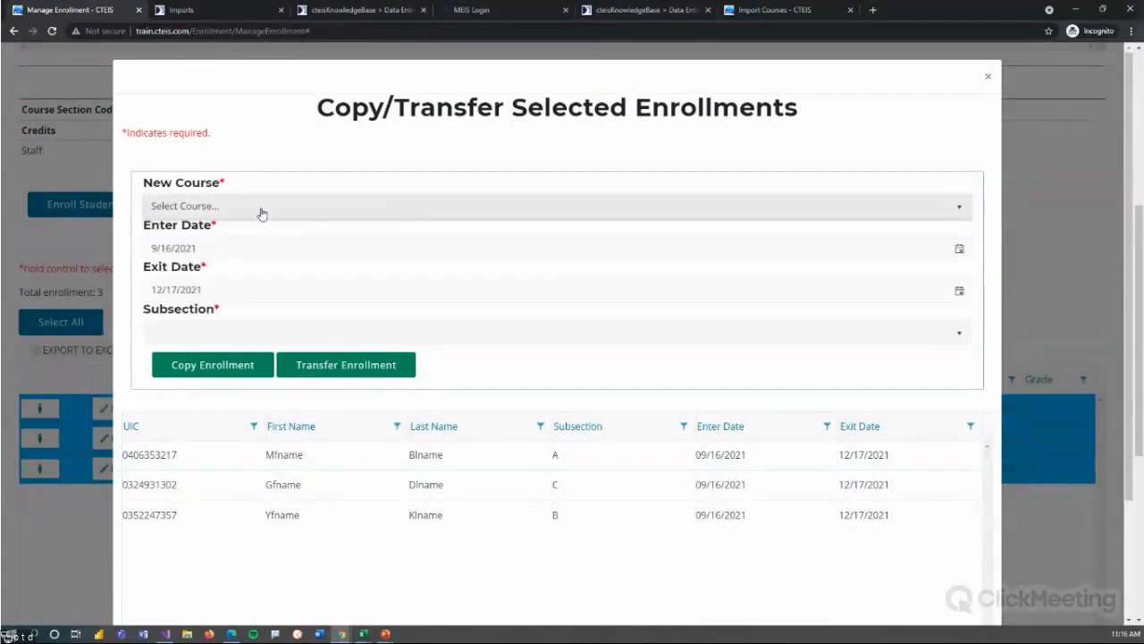
{"action": "left_click", "coordinate": [242, 85]}
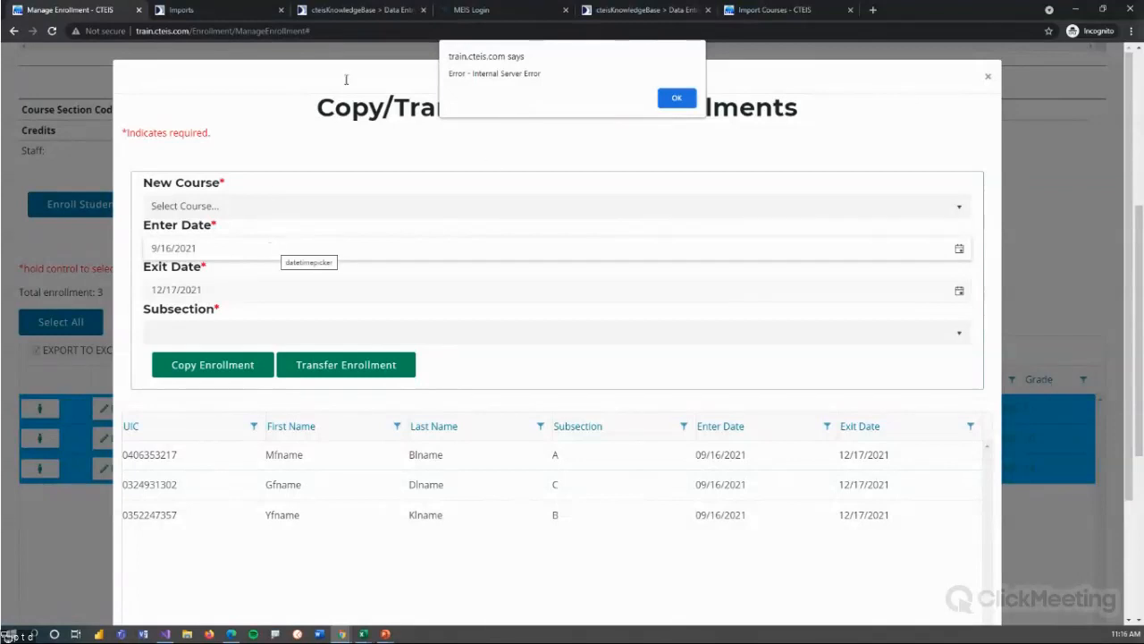
{"action": "left_click", "coordinate": [677, 103]}
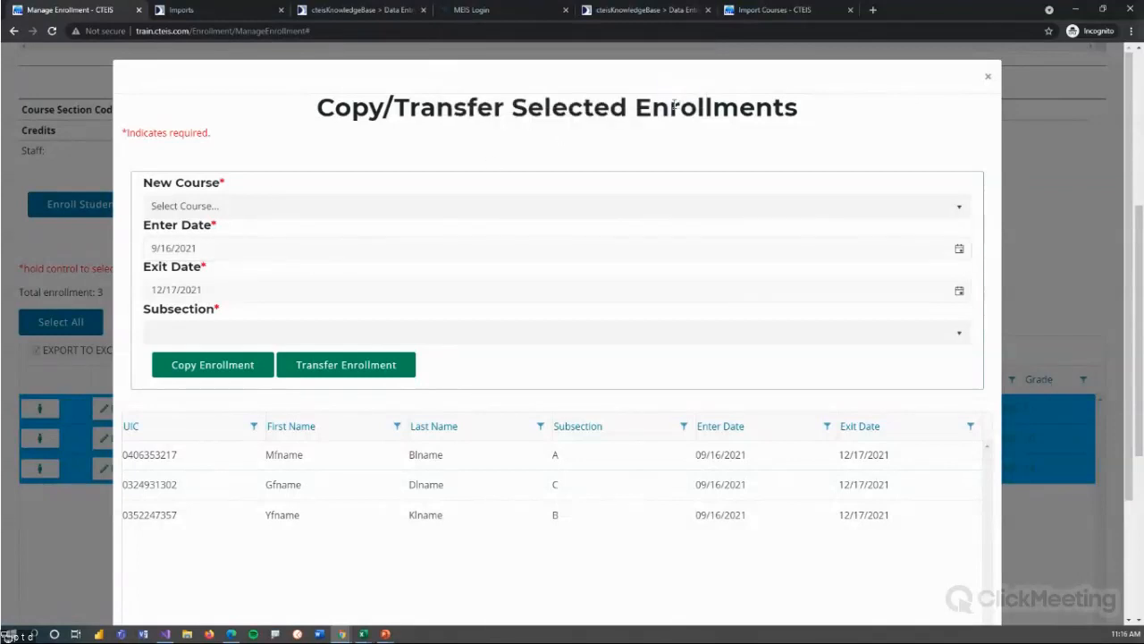
{"action": "left_click", "coordinate": [241, 206]}
{"action": "left_click", "coordinate": [250, 206]}
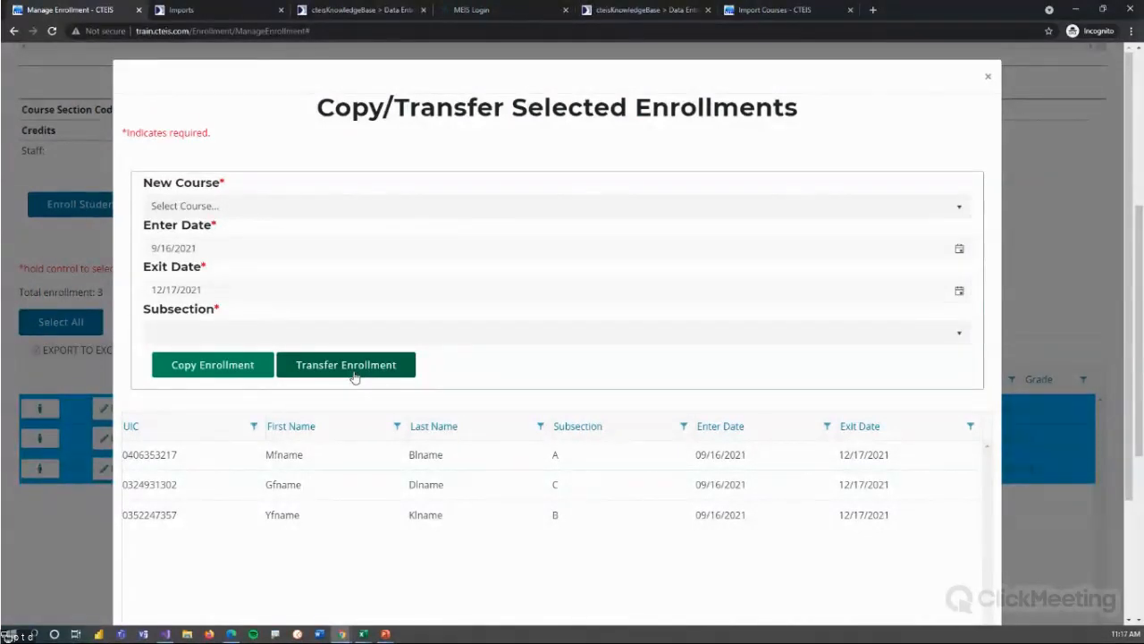
{"action": "left_click", "coordinate": [987, 77]}
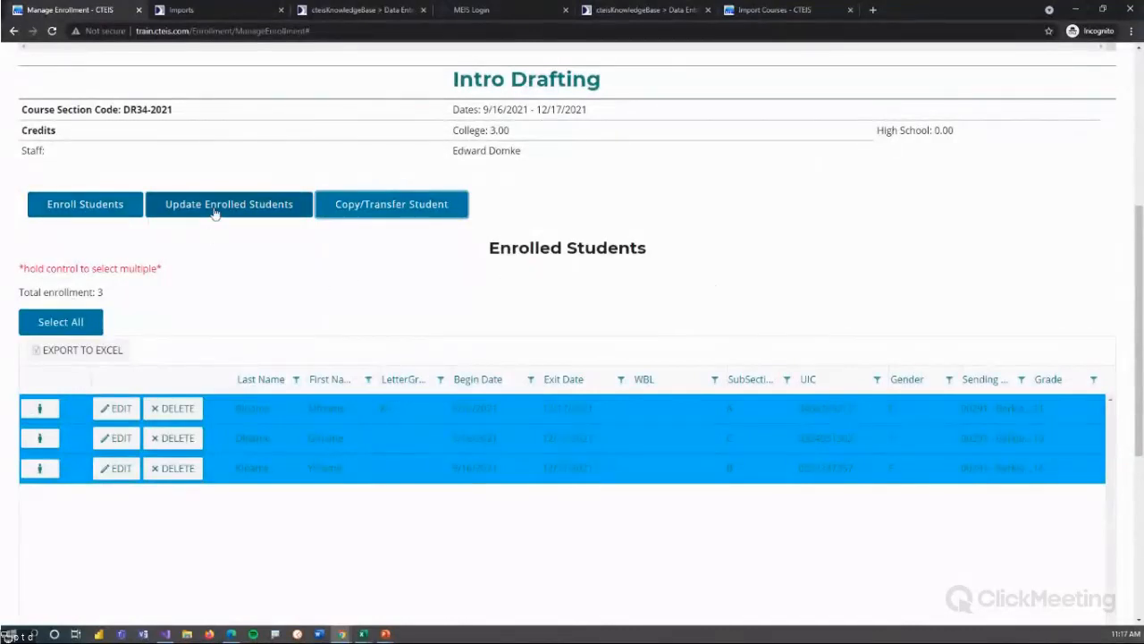
Reopen the Manage Enrollment page and view the available district choices without selecting one.
{"action": "scroll", "coordinate": [639, 290], "scroll_direction": "up", "scroll_amount": 1}
{"action": "scroll", "coordinate": [639, 290], "scroll_direction": "up", "scroll_amount": 3}
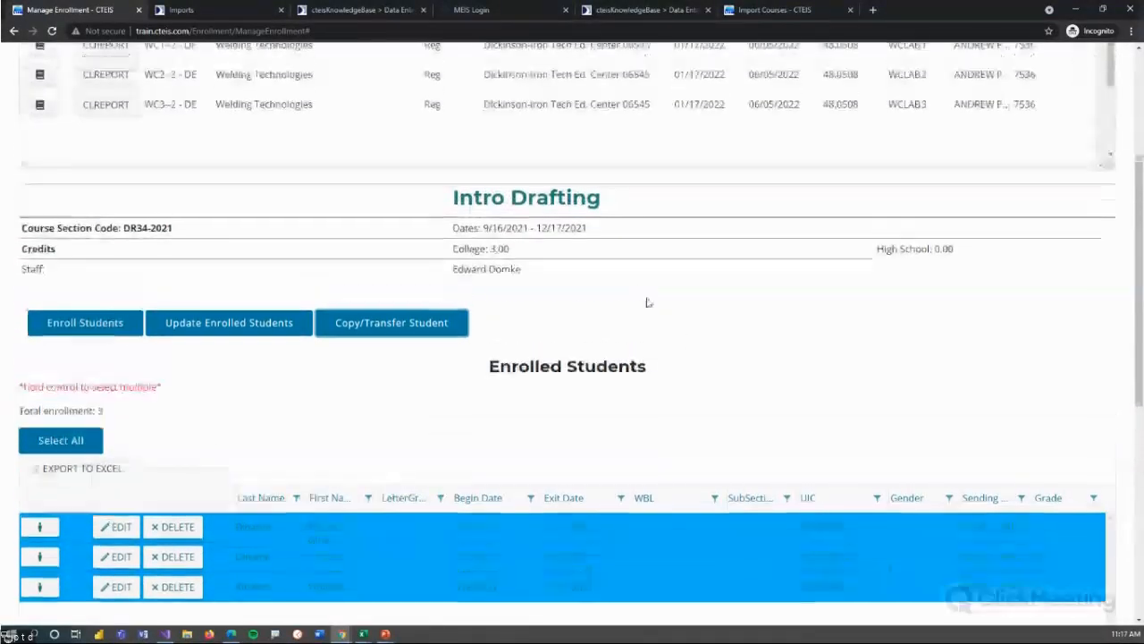
{"action": "scroll", "coordinate": [728, 401], "scroll_direction": "up", "scroll_amount": 2}
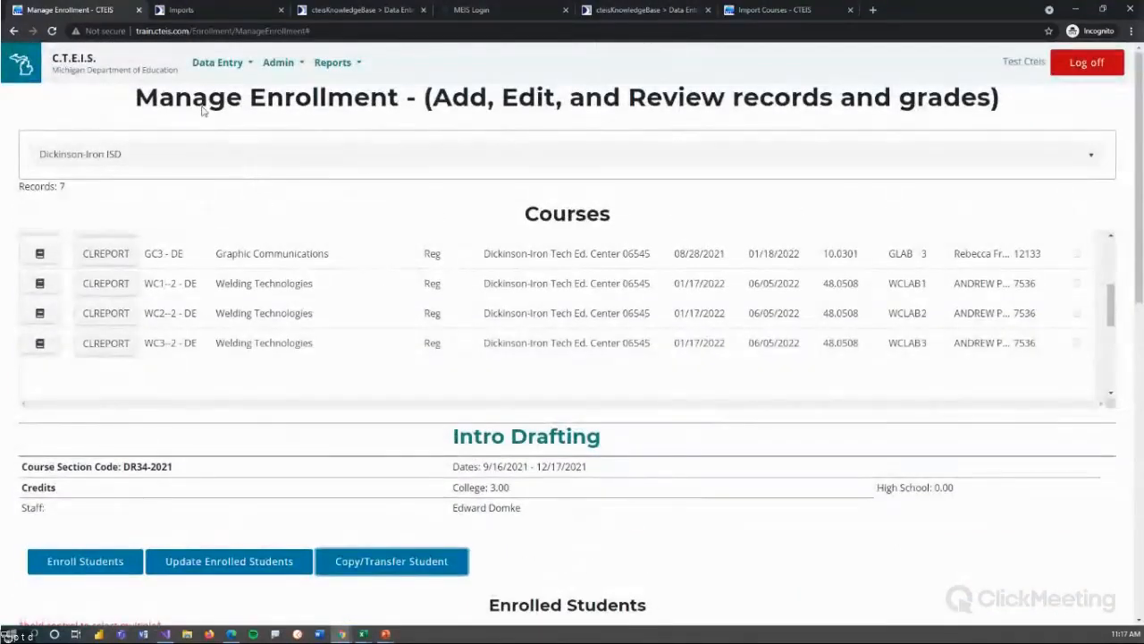
{"action": "left_click", "coordinate": [219, 64]}
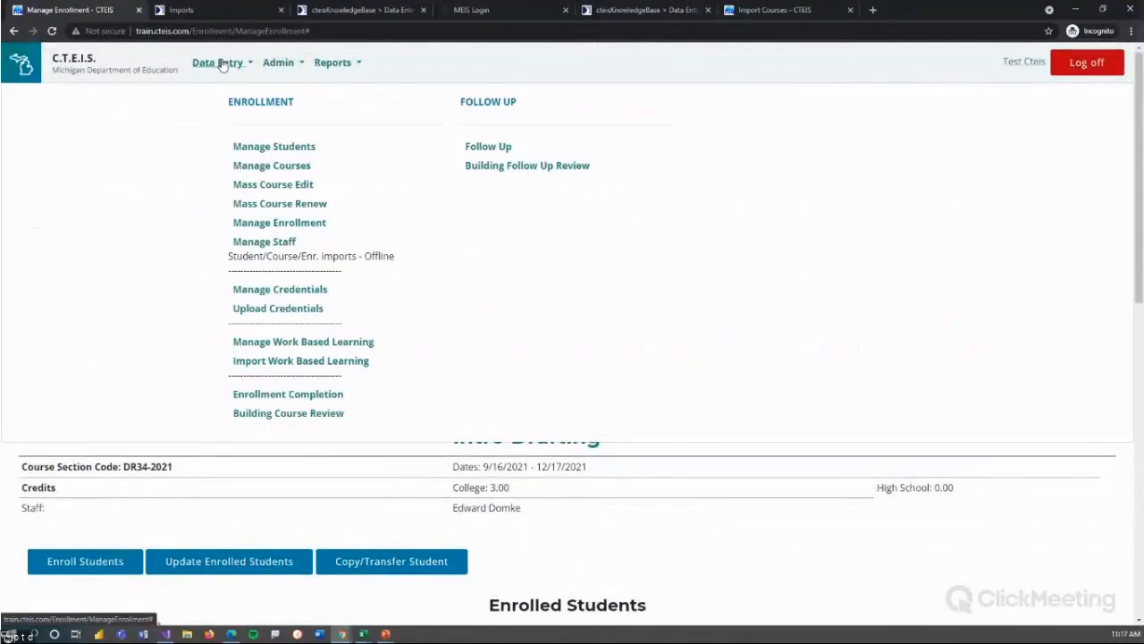
{"action": "left_click", "coordinate": [277, 224]}
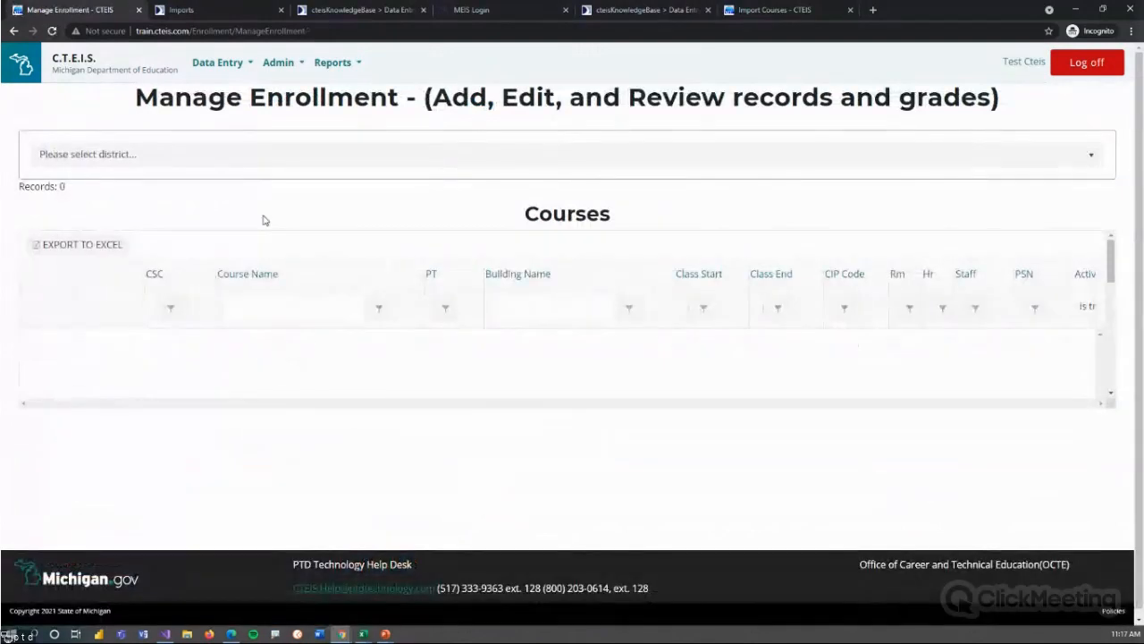
{"action": "left_click", "coordinate": [197, 159]}
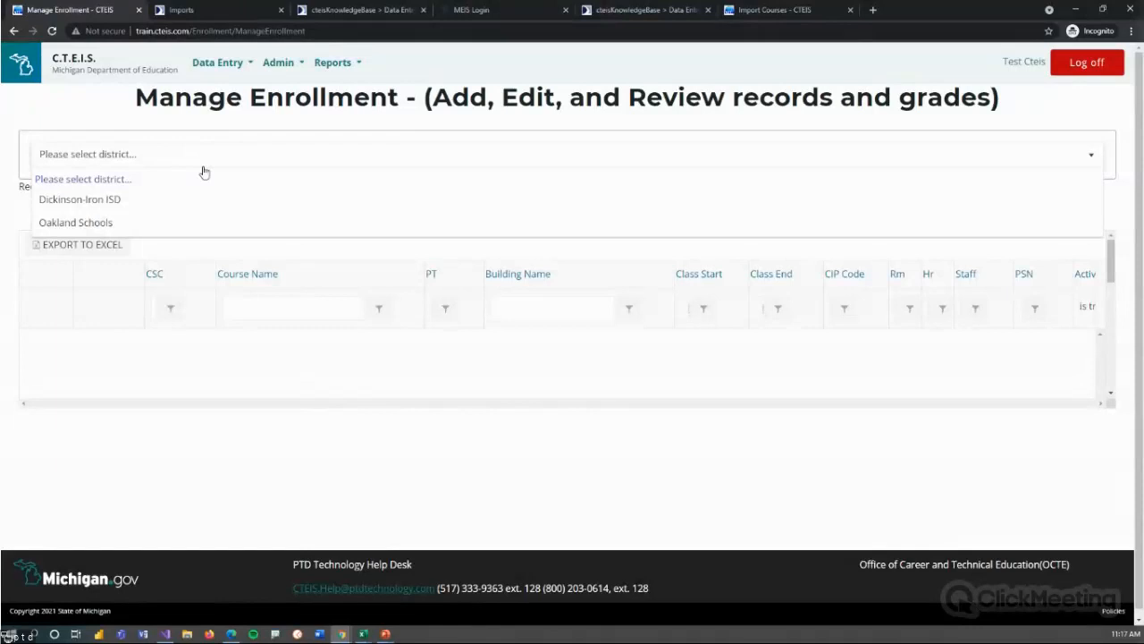
{"action": "left_click", "coordinate": [106, 116]}
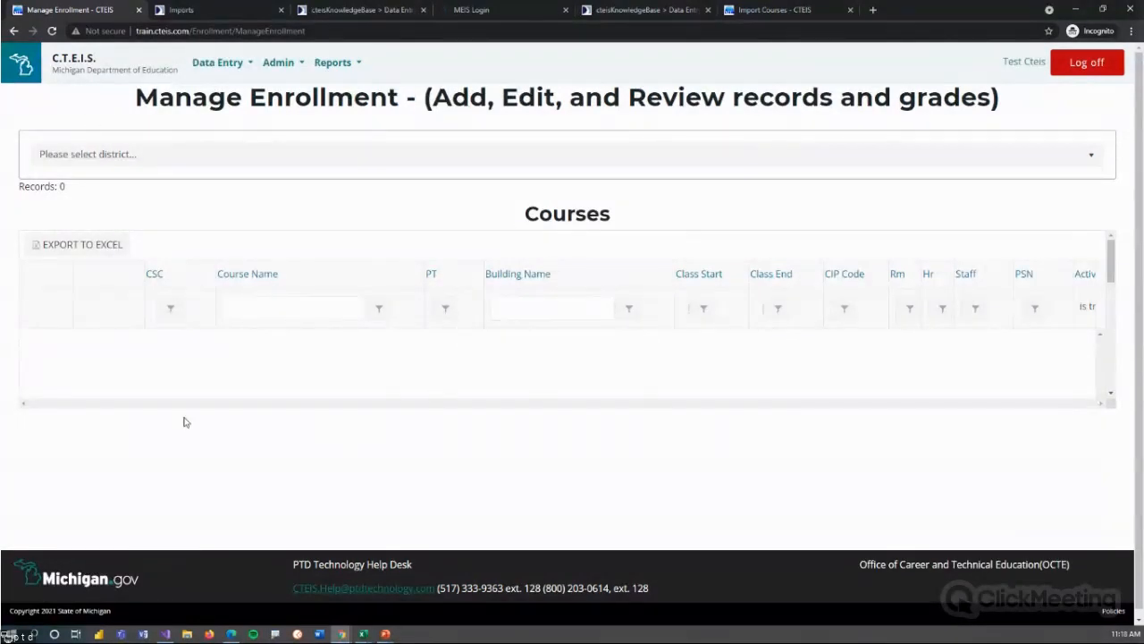
Go to the CTEIS knowledge base's Imports data entry page and open the Importing Students Guide.
{"action": "left_click", "coordinate": [345, 11]}
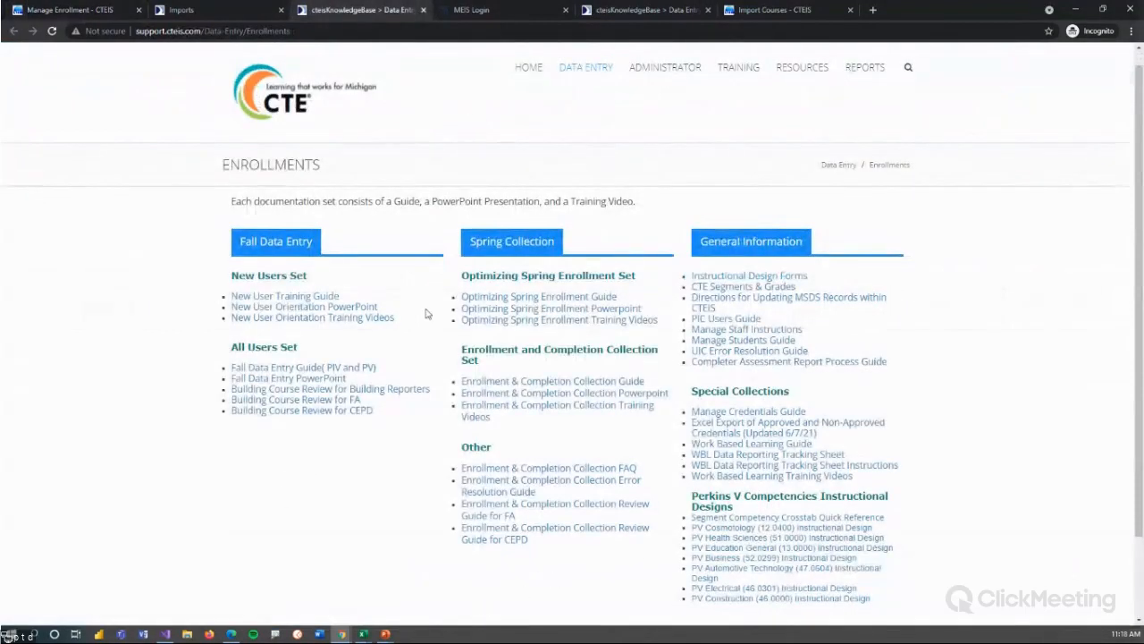
{"action": "mouse_move", "coordinate": [574, 77]}
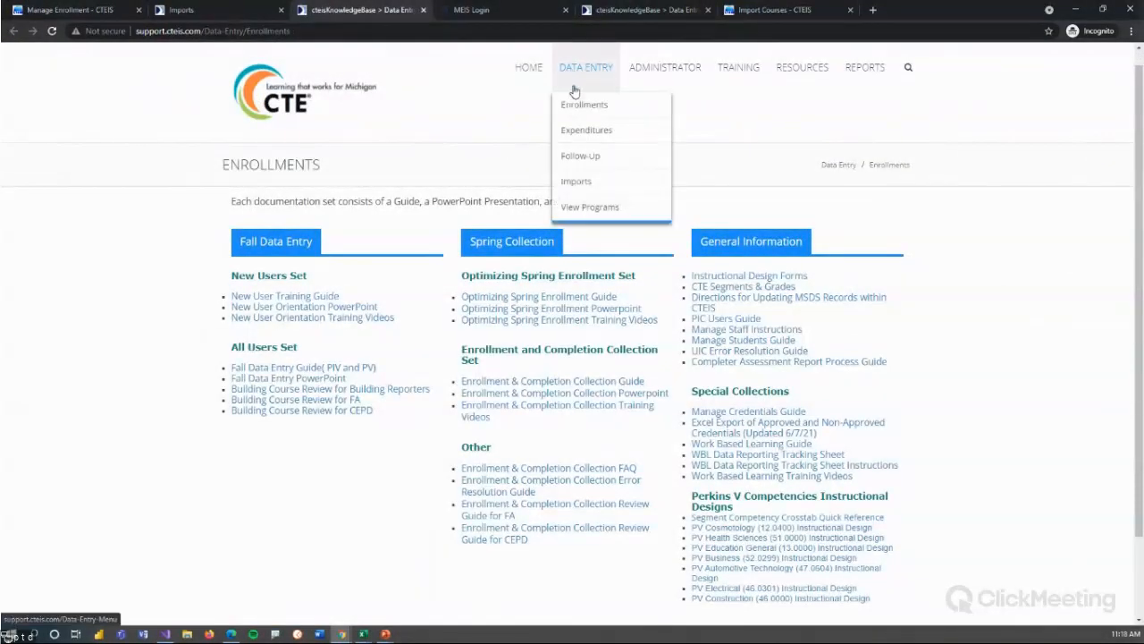
{"action": "left_click", "coordinate": [596, 182]}
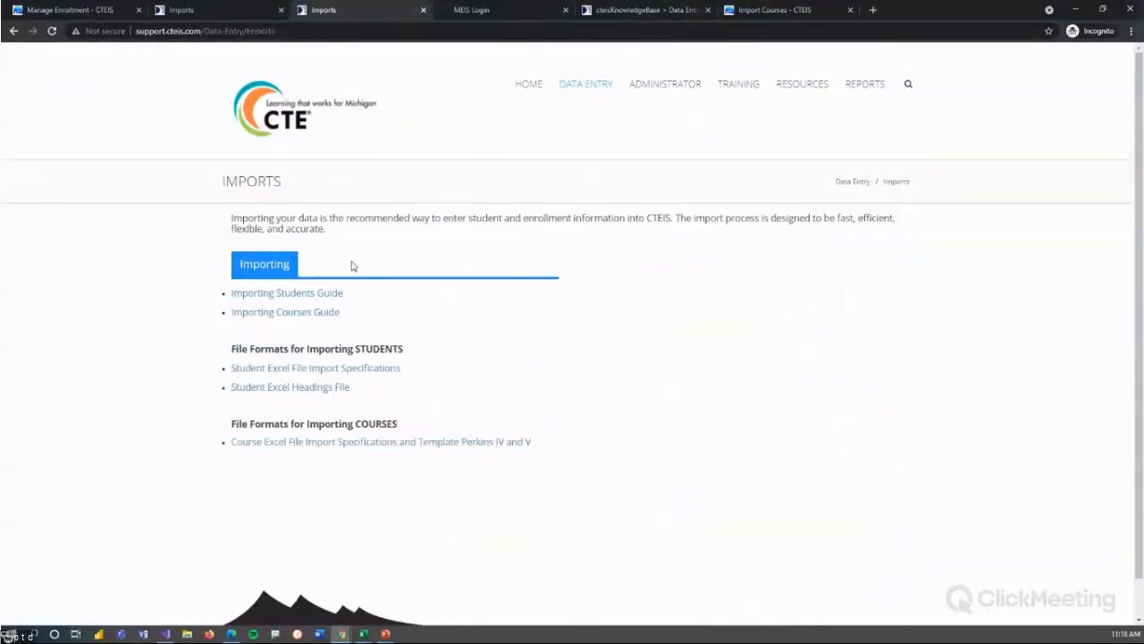
{"action": "left_click", "coordinate": [297, 295]}
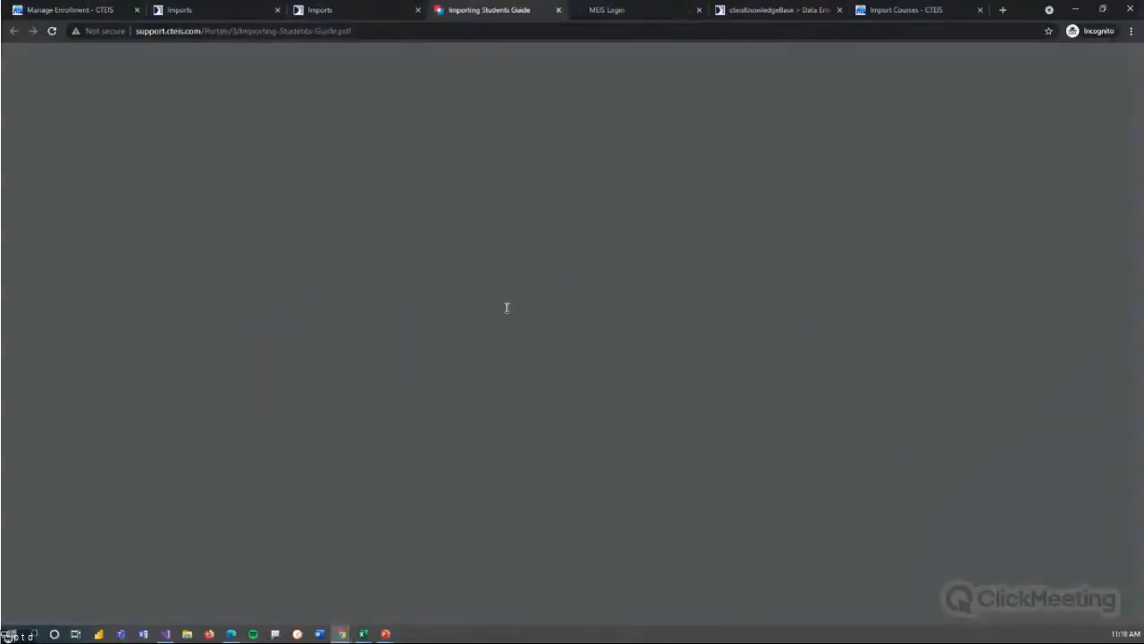
Read through both pages of the Importing Students Guide and return to the Imports page.
{"action": "scroll", "coordinate": [660, 307], "scroll_direction": "down", "scroll_amount": 1}
{"action": "scroll", "coordinate": [660, 307], "scroll_direction": "up", "scroll_amount": 1}
{"action": "scroll", "coordinate": [660, 307], "scroll_direction": "down", "scroll_amount": 7}
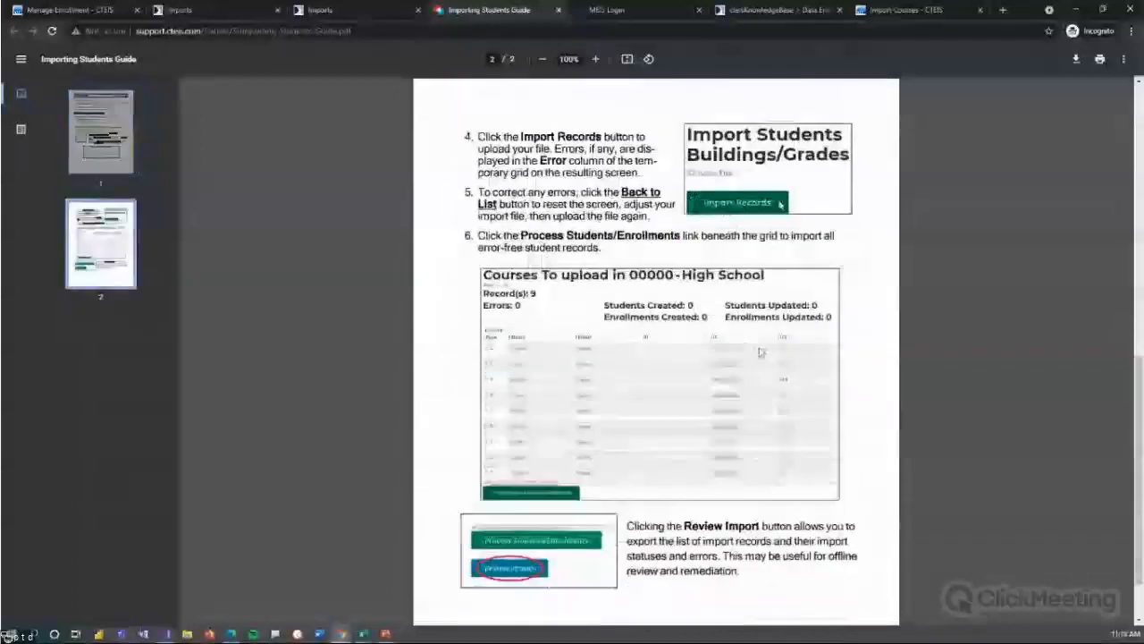
{"action": "scroll", "coordinate": [760, 351], "scroll_direction": "down", "scroll_amount": 1}
{"action": "scroll", "coordinate": [792, 378], "scroll_direction": "up", "scroll_amount": 4}
{"action": "scroll", "coordinate": [670, 313], "scroll_direction": "down", "scroll_amount": 3}
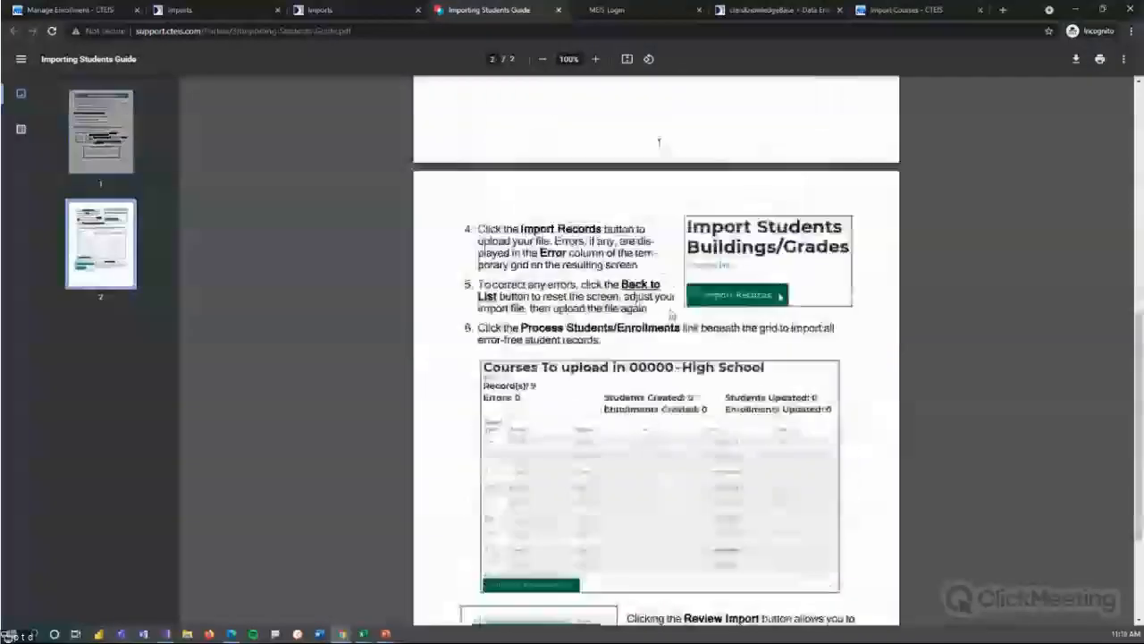
{"action": "scroll", "coordinate": [626, 268], "scroll_direction": "up", "scroll_amount": 3}
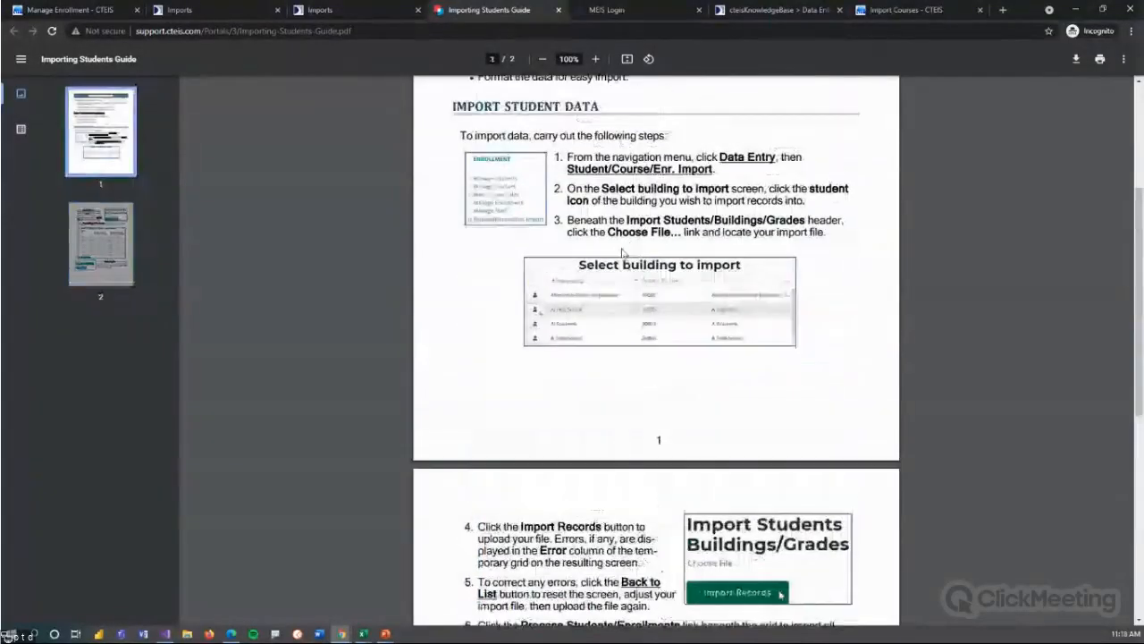
{"action": "scroll", "coordinate": [623, 253], "scroll_direction": "up", "scroll_amount": 3}
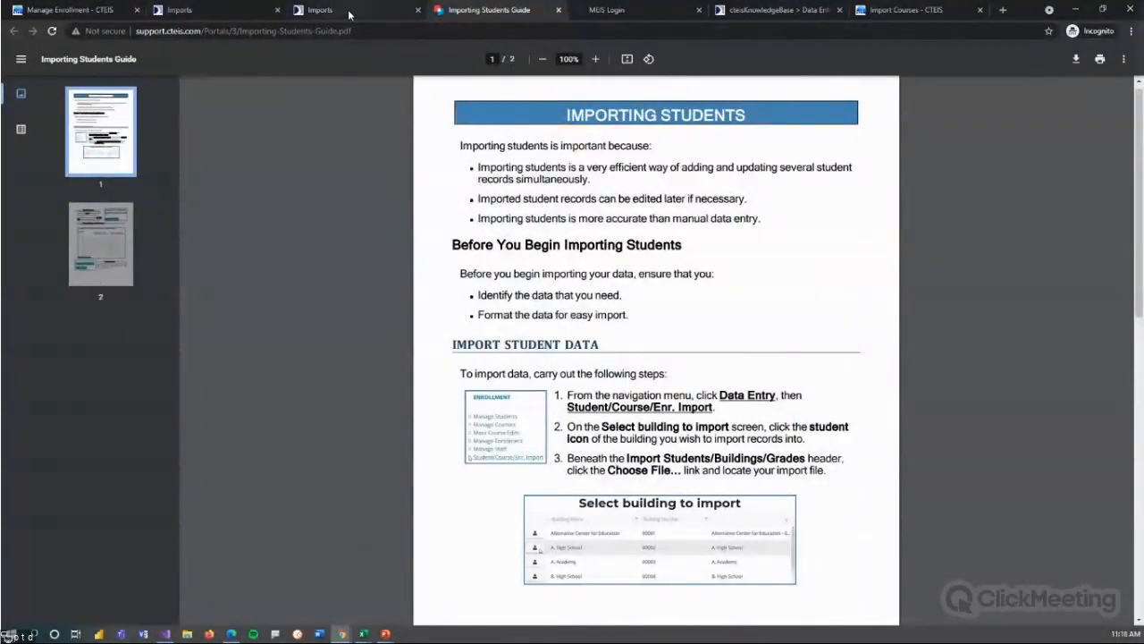
{"action": "left_click", "coordinate": [348, 10]}
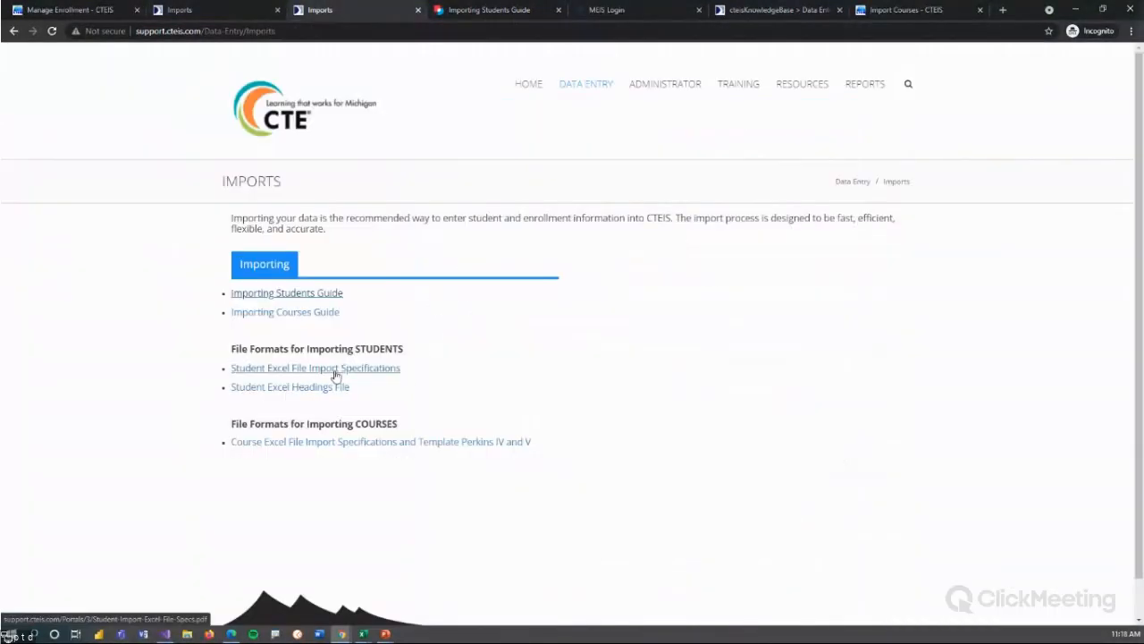
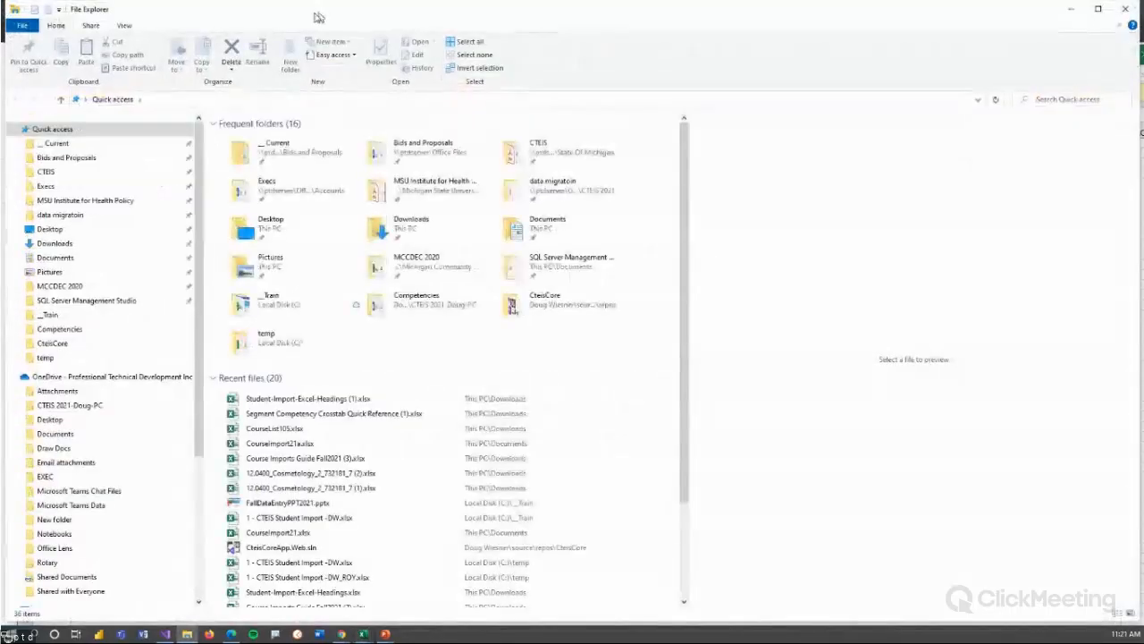
Move the File Explorer window out of the way and bring the 1 - CTEIS Student Import -DW workbook into view.
{"action": "left_click_drag", "start_coordinate": [319, 15], "coordinate": [2, 31]}
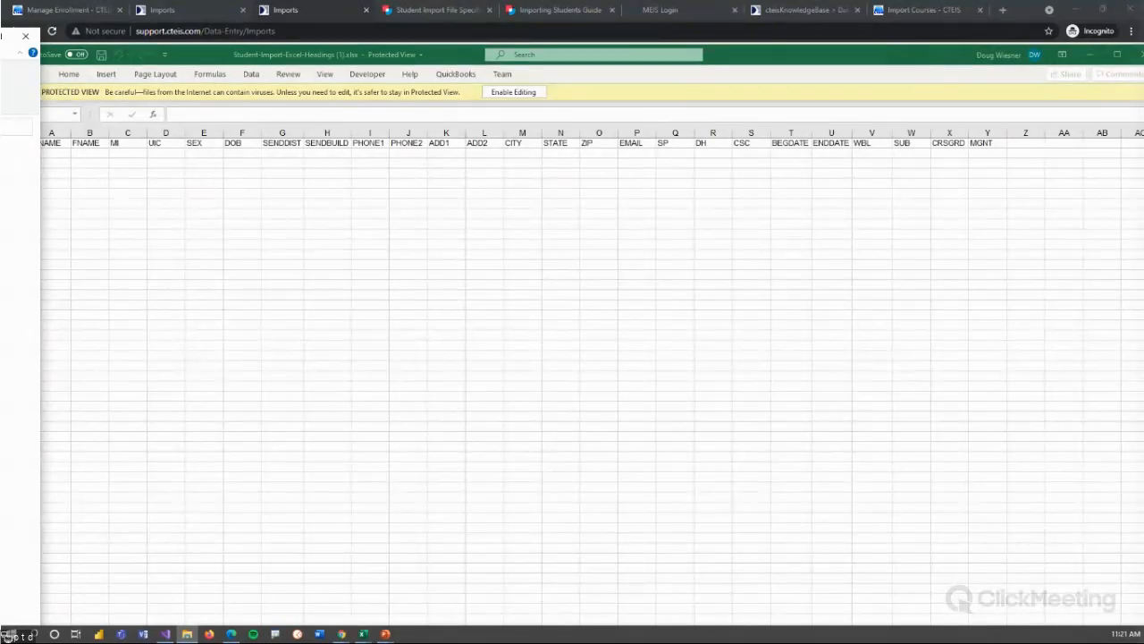
{"action": "key", "text": "alt+Tab"}
{"action": "key", "text": "alt+Tab"}
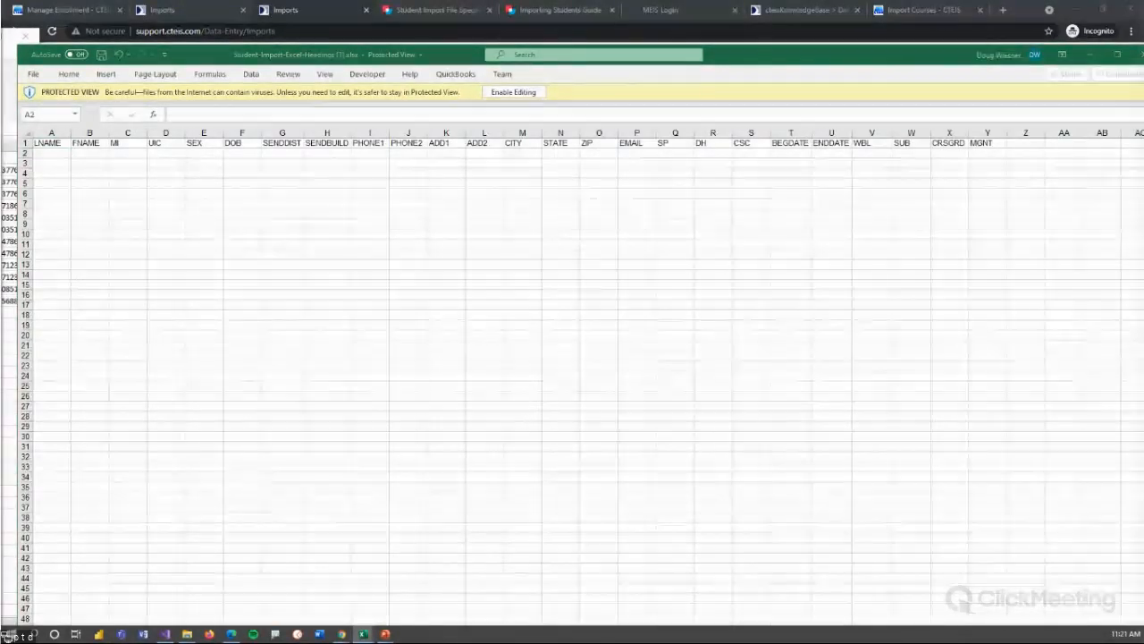
{"action": "left_click_drag", "start_coordinate": [0, 196], "coordinate": [439, 49]}
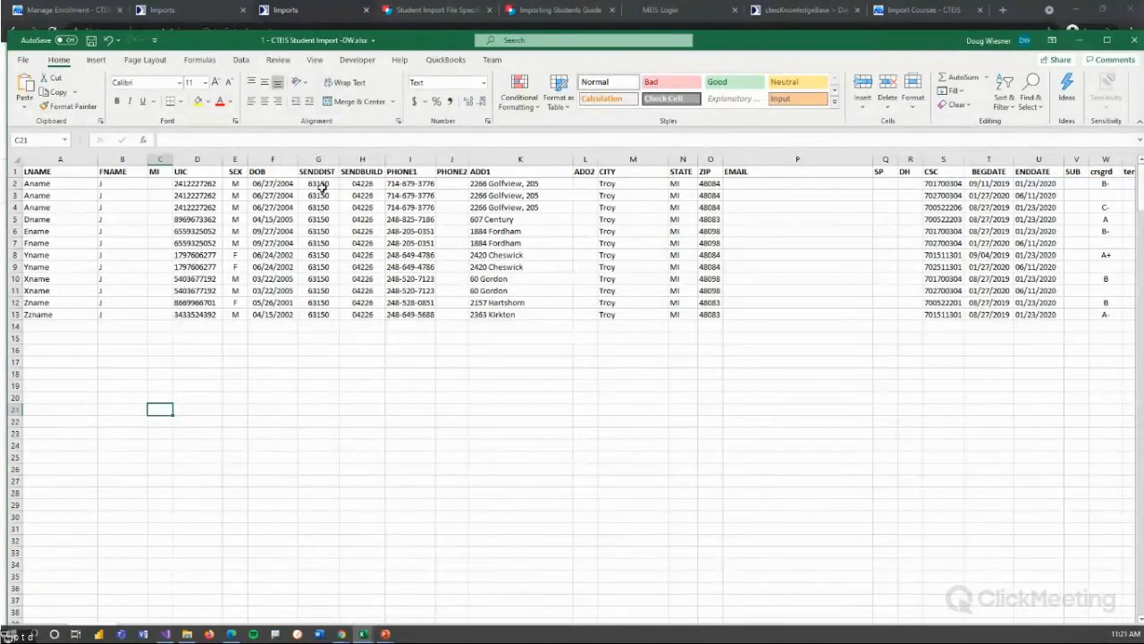
Examine the sending district and building, enrollment date and course grade columns of the student import sheet.
{"action": "left_click_drag", "start_coordinate": [323, 183], "coordinate": [344, 316]}
{"action": "left_click_drag", "start_coordinate": [343, 314], "coordinate": [341, 303]}
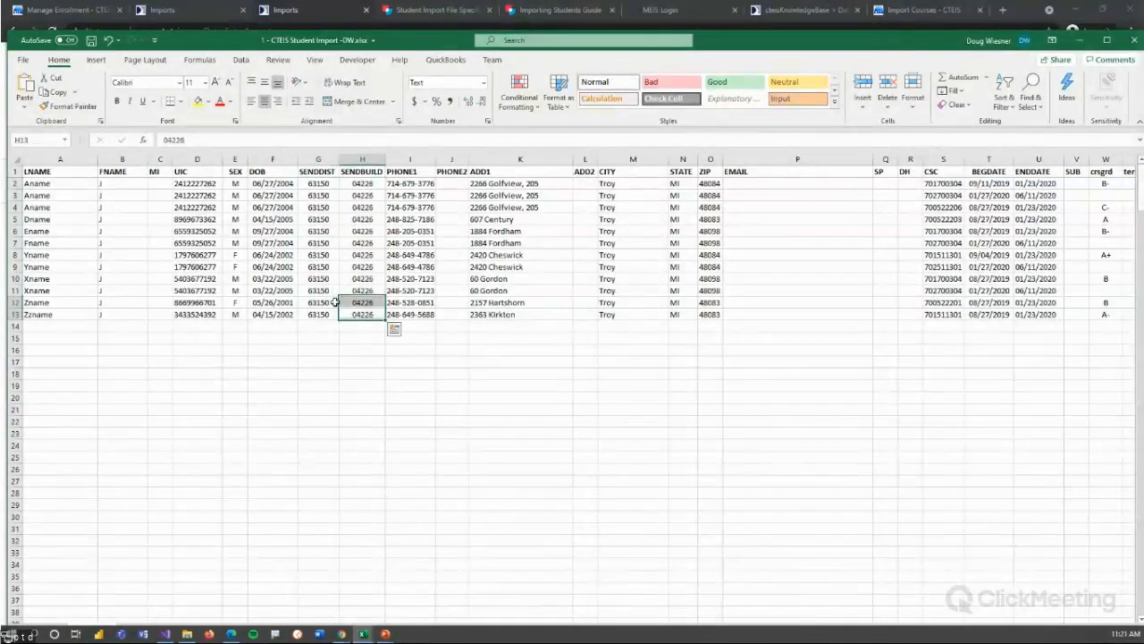
{"action": "left_click", "coordinate": [468, 429]}
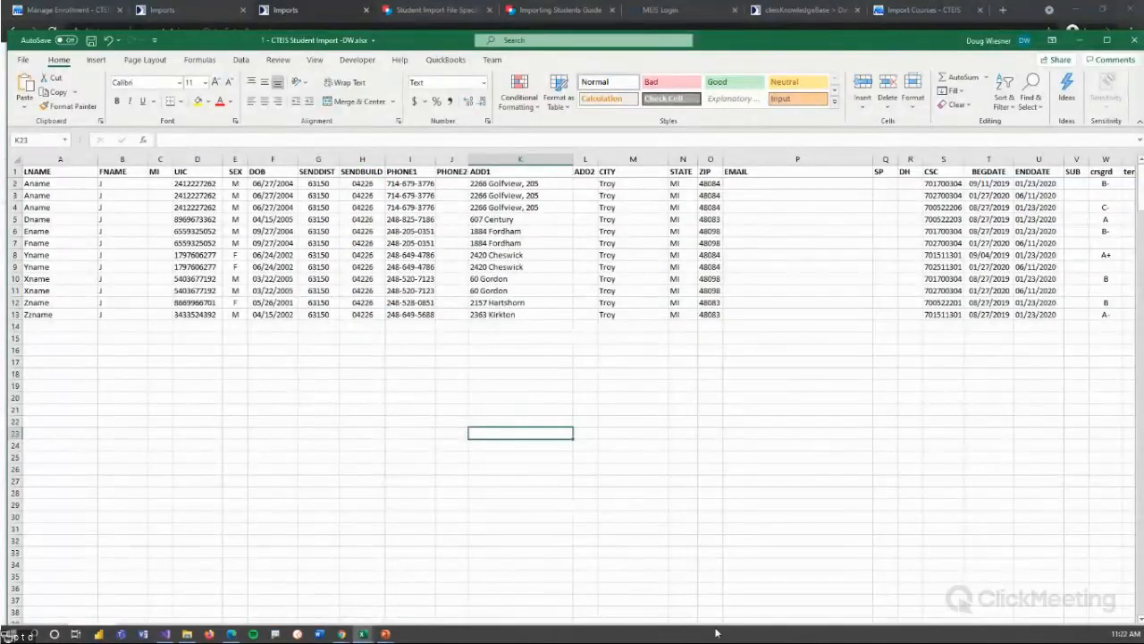
{"action": "left_click_drag", "start_coordinate": [989, 409], "coordinate": [1054, 436]}
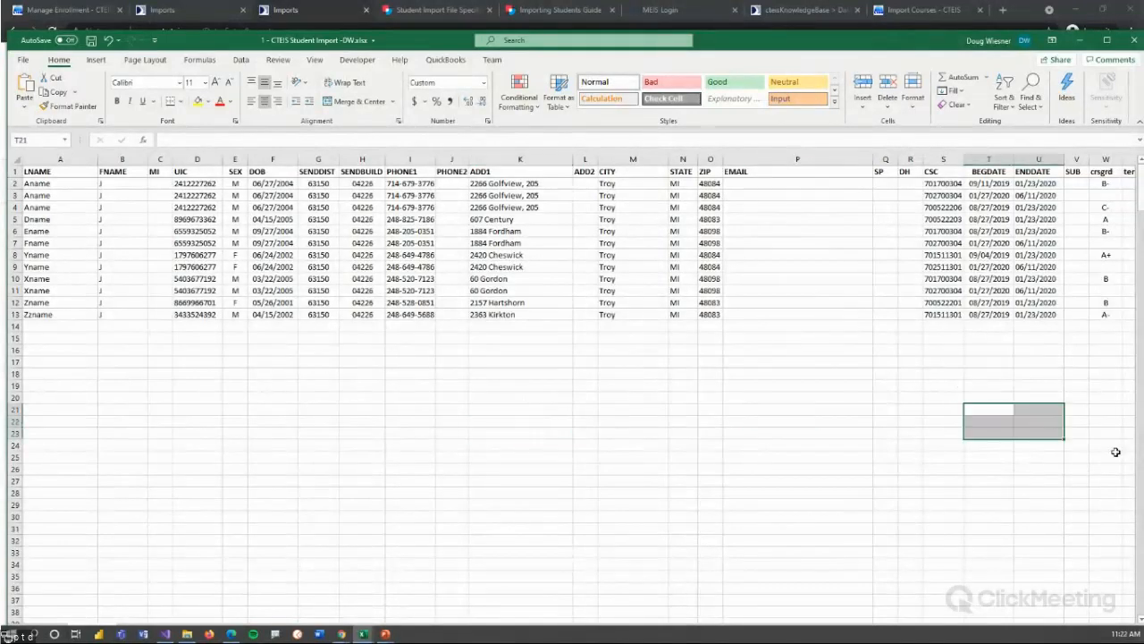
{"action": "left_click", "coordinate": [1105, 422]}
{"action": "left_click", "coordinate": [1140, 423]}
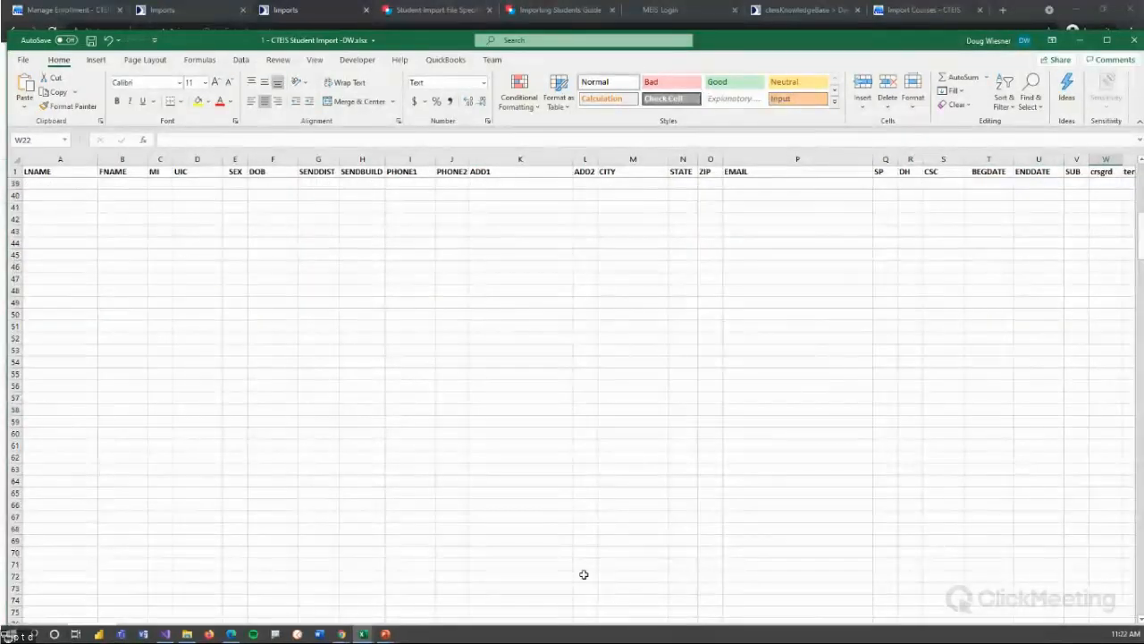
{"action": "scroll", "coordinate": [498, 473], "scroll_direction": "down", "scroll_amount": 7}
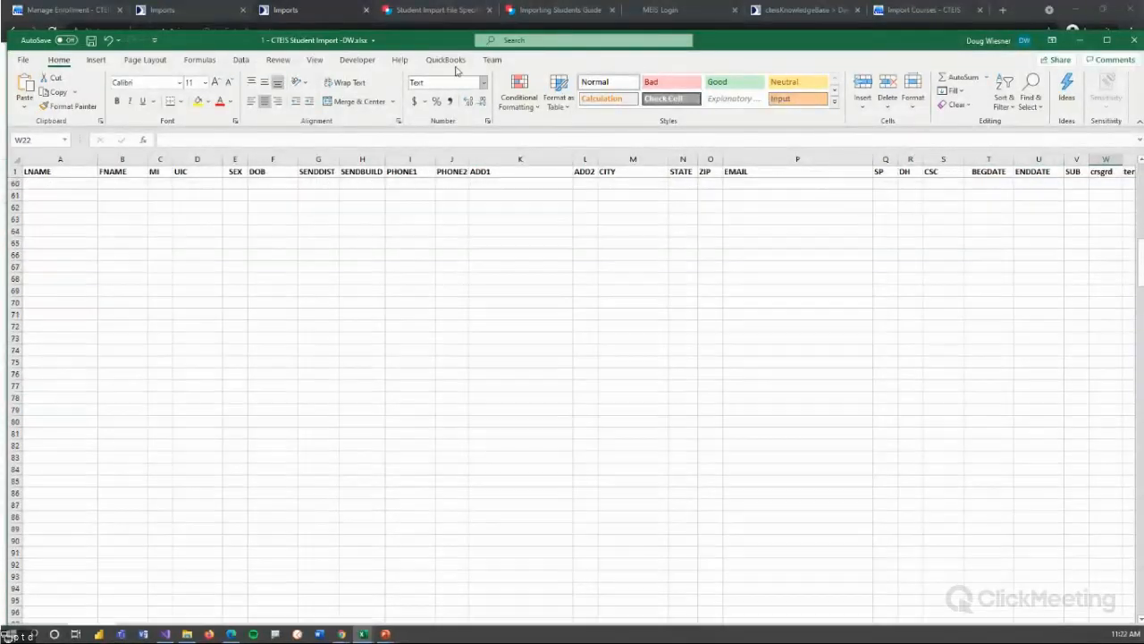
Maximize the student import workbook, check the CourseList105 workbook and minimize that one again.
{"action": "double_click", "coordinate": [733, 40]}
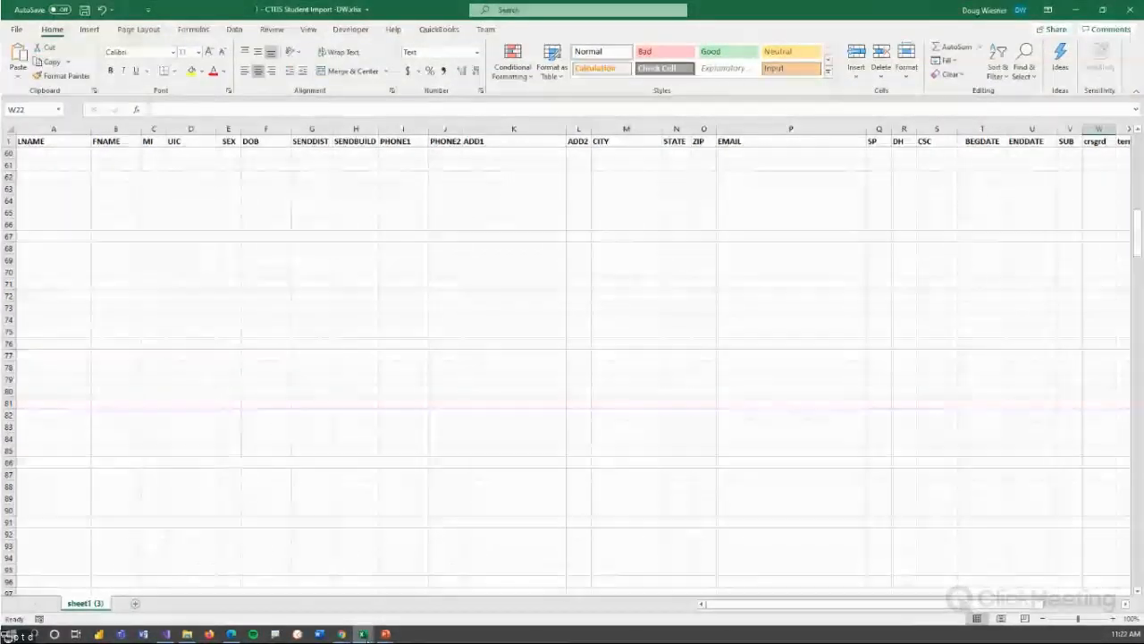
{"action": "mouse_move", "coordinate": [363, 637]}
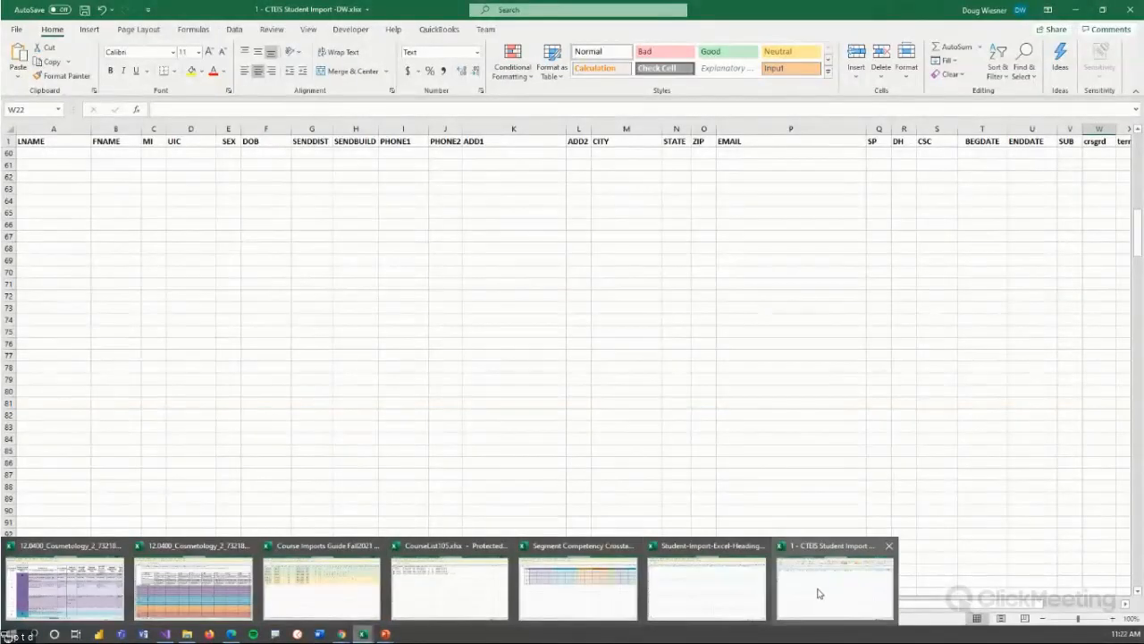
{"action": "left_click", "coordinate": [457, 585]}
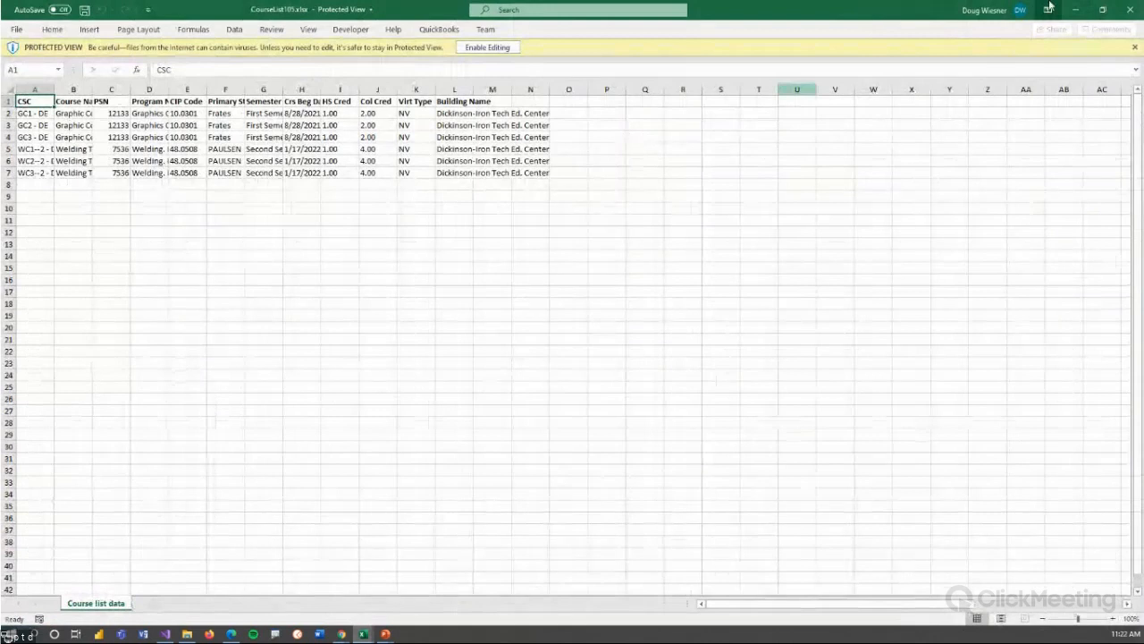
{"action": "left_click", "coordinate": [1076, 10]}
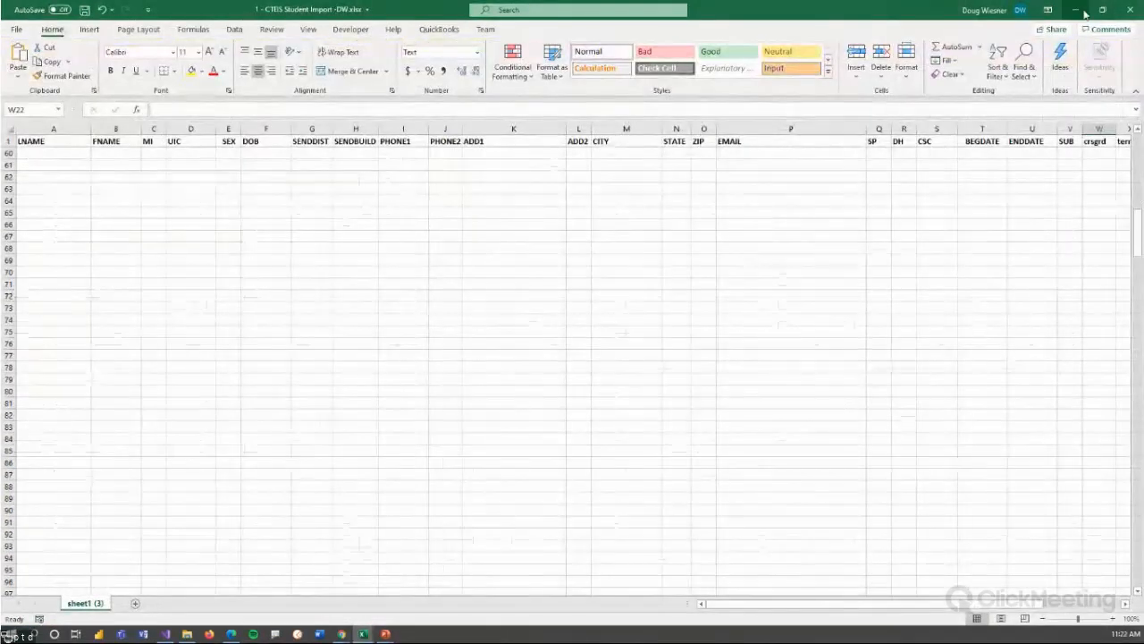
Minimize the student import, student headings and segment competency crosstab workbooks to uncover the Imports page.
{"action": "left_click", "coordinate": [1078, 11]}
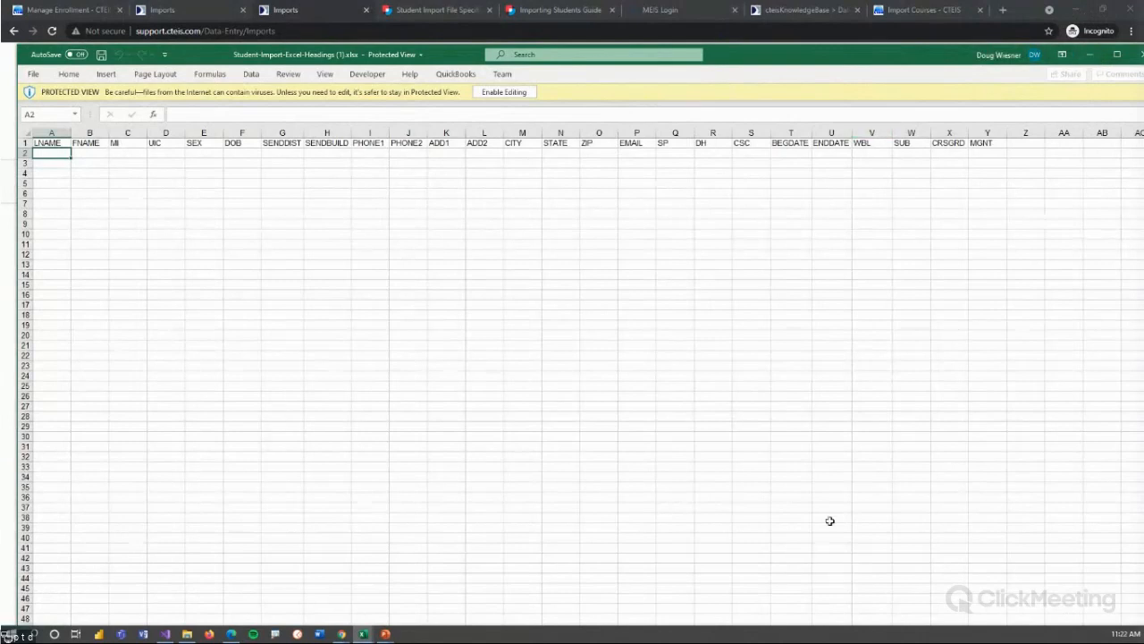
{"action": "double_click", "coordinate": [913, 61]}
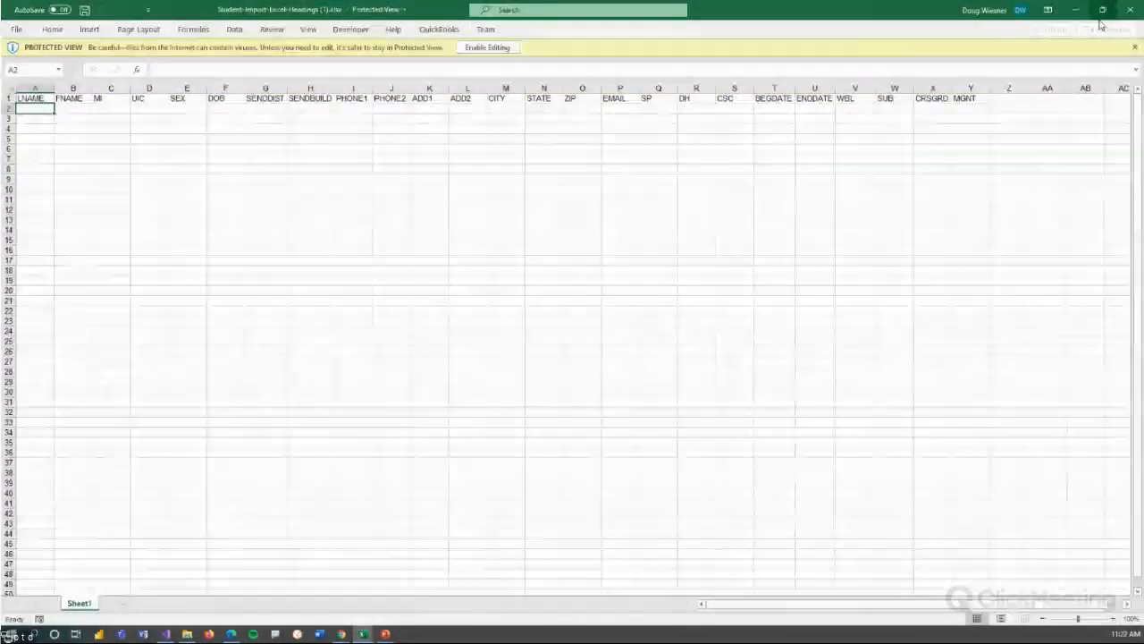
{"action": "left_click", "coordinate": [1076, 11]}
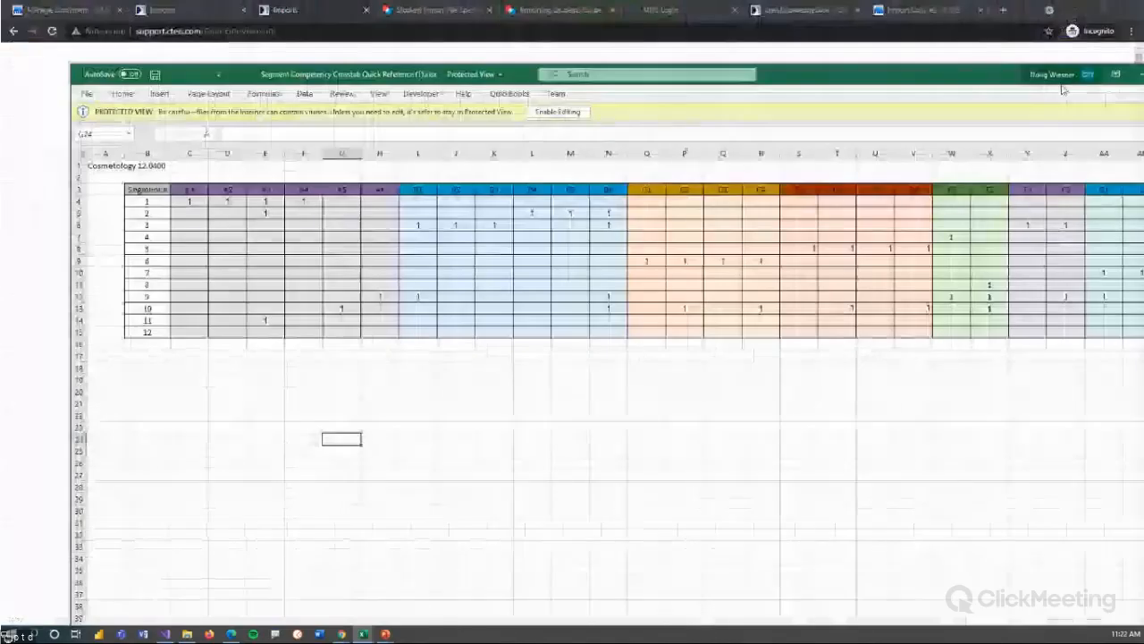
{"action": "left_click", "coordinate": [1135, 75]}
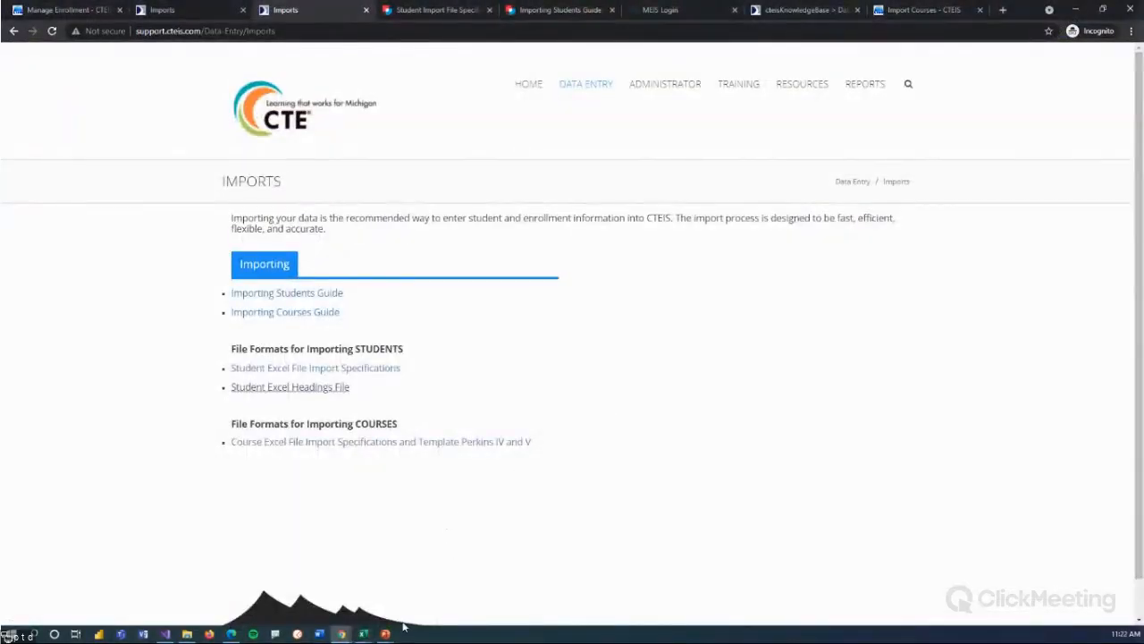
Switch back to the 1 - CTEIS Student Import -DW workbook and return to its first student records.
{"action": "mouse_move", "coordinate": [363, 634]}
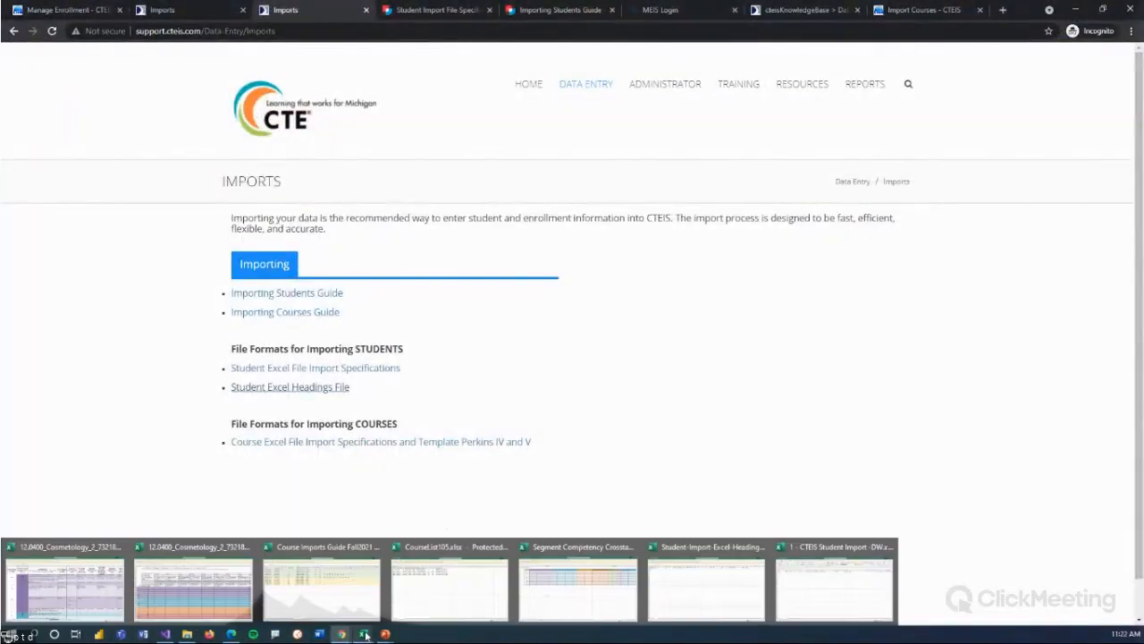
{"action": "left_click", "coordinate": [840, 594]}
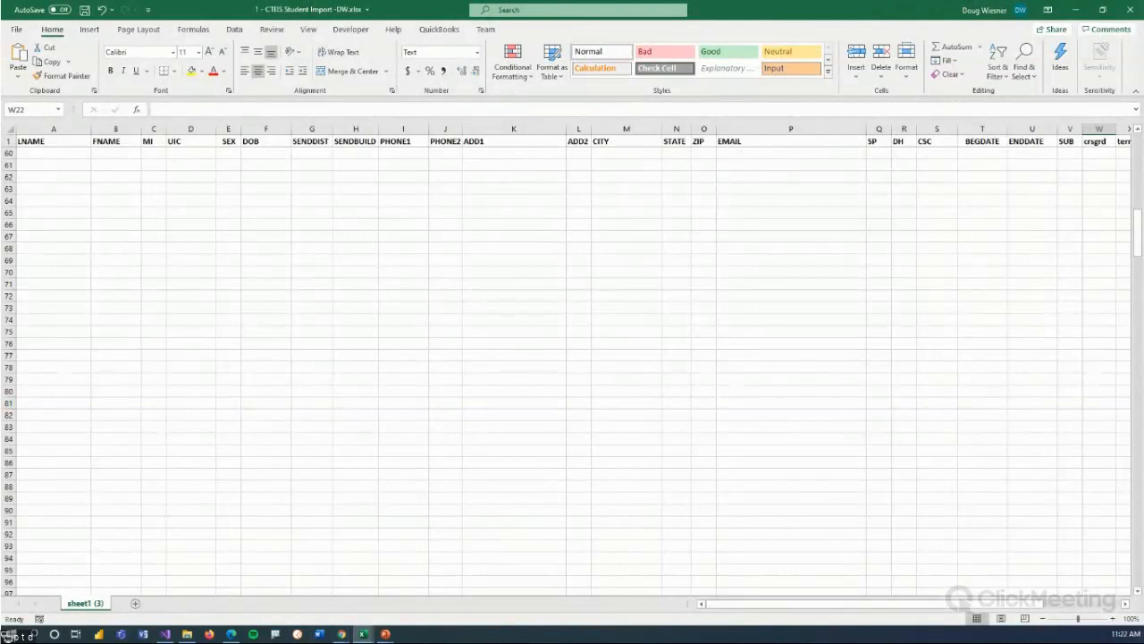
{"action": "left_click", "coordinate": [187, 634]}
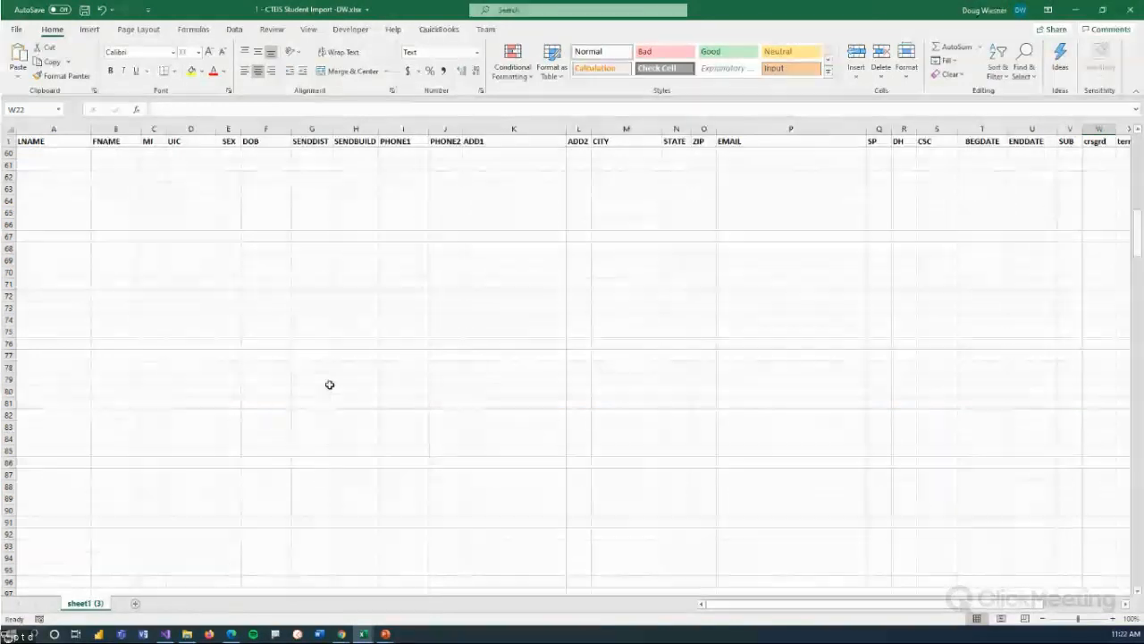
{"action": "scroll", "coordinate": [664, 339], "scroll_direction": "down", "scroll_amount": 7}
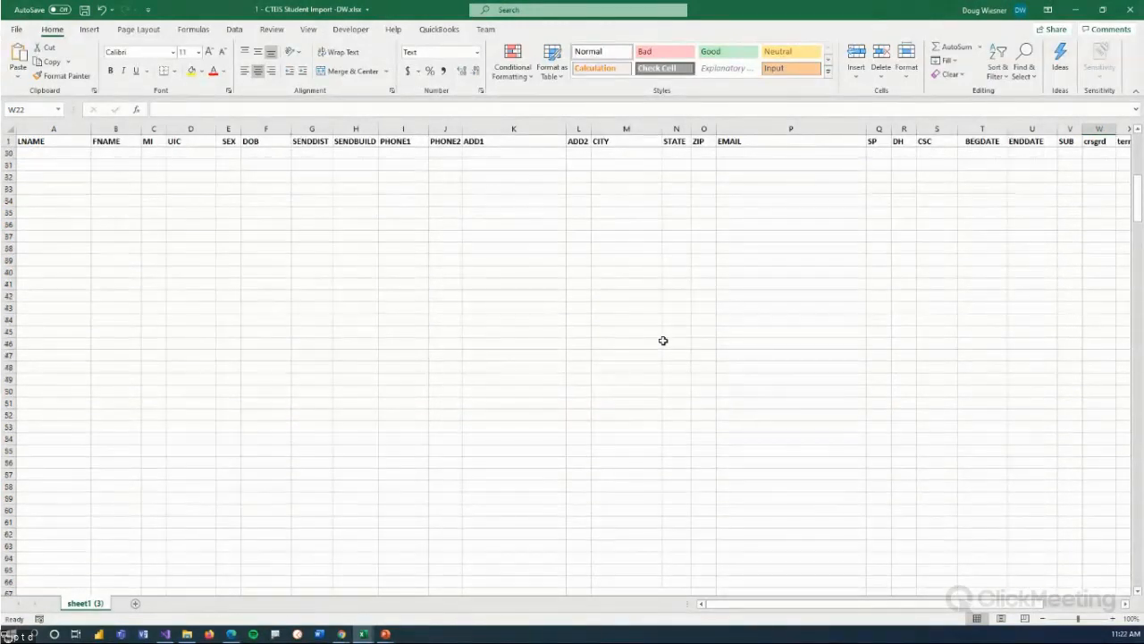
{"action": "scroll", "coordinate": [775, 484], "scroll_direction": "up", "scroll_amount": 20}
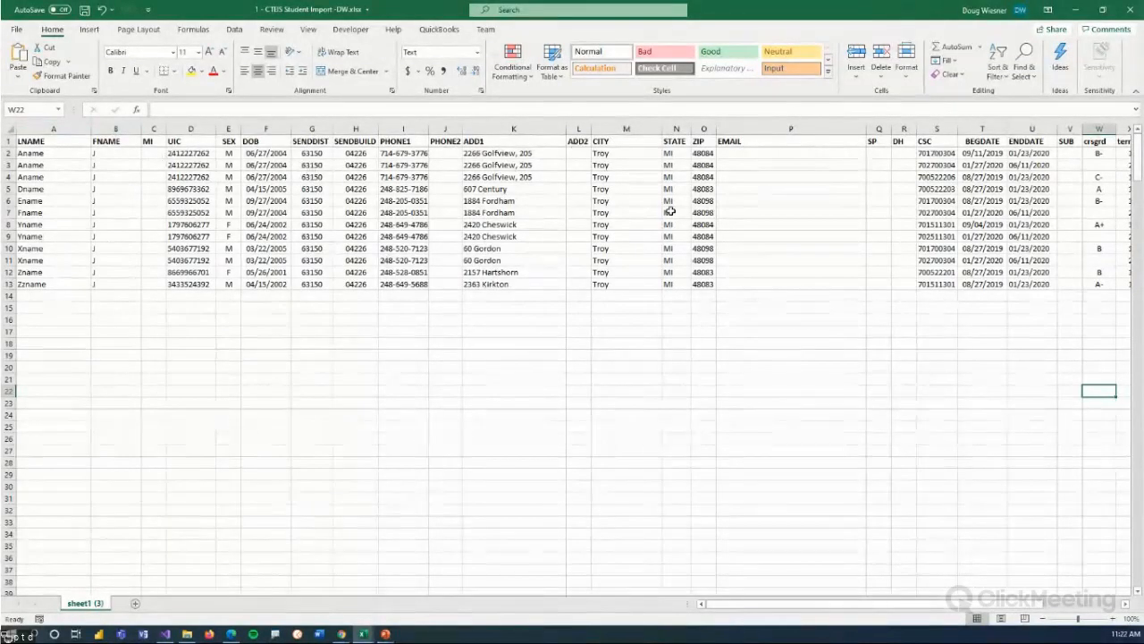
Review the CSC, SUB and crsgrd columns for all student records in rows 2 to 13.
{"action": "left_click_drag", "start_coordinate": [739, 613], "coordinate": [746, 613]}
{"action": "left_click_drag", "start_coordinate": [711, 153], "coordinate": [728, 285]}
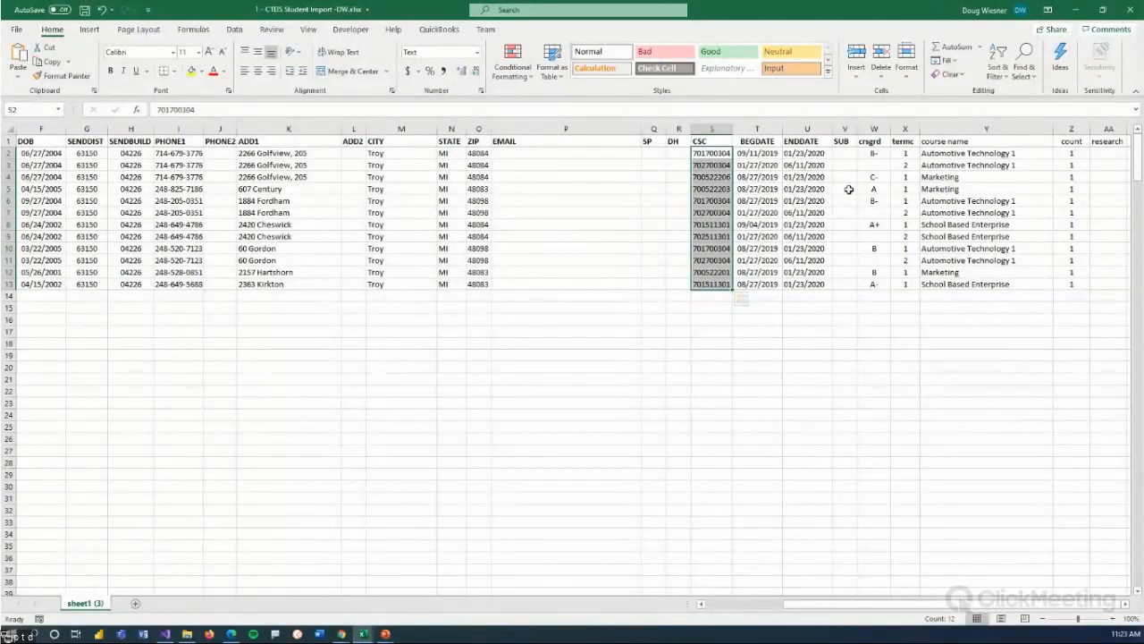
{"action": "left_click_drag", "start_coordinate": [841, 149], "coordinate": [857, 289]}
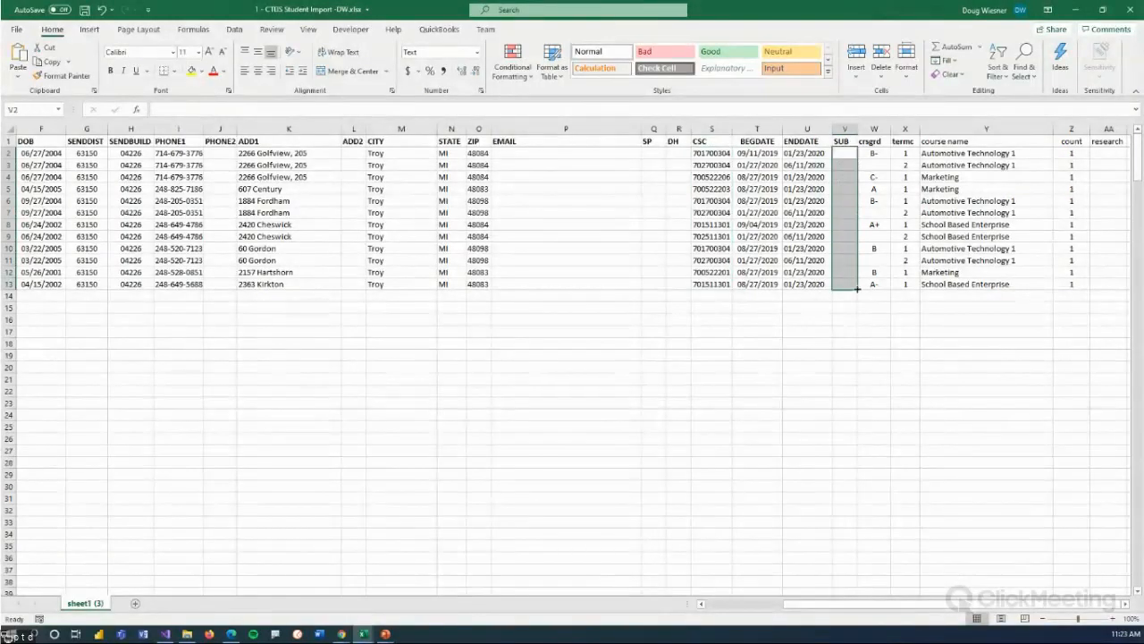
{"action": "left_click_drag", "start_coordinate": [874, 144], "coordinate": [883, 282]}
{"action": "left_click", "coordinate": [996, 387]}
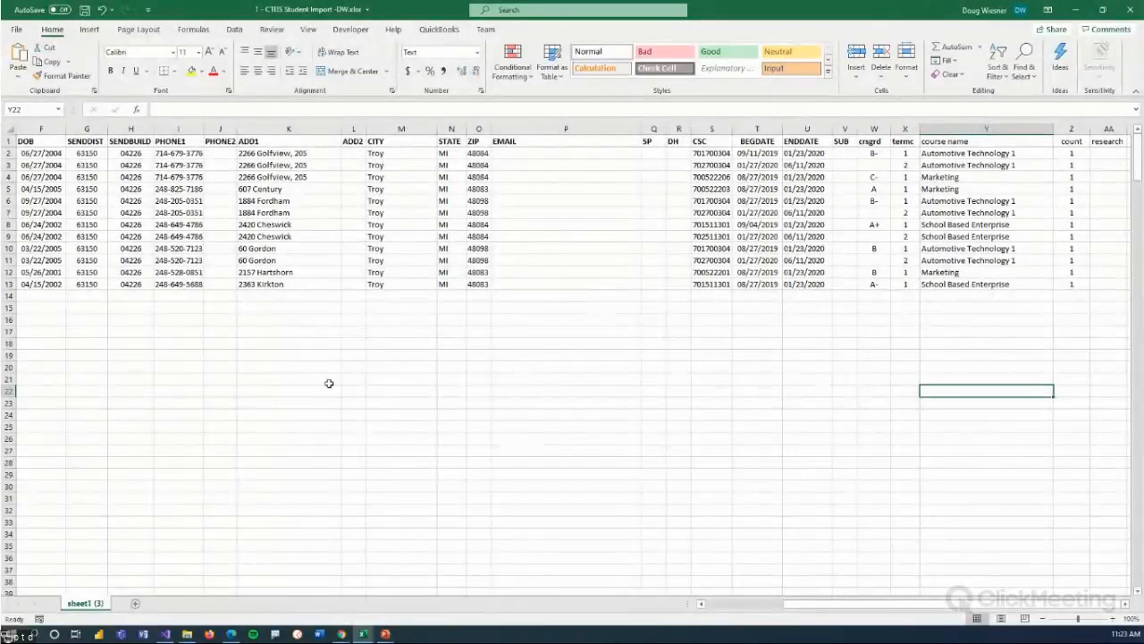
Return to the first columns and select the entire first student record in row 2.
{"action": "left_click_drag", "start_coordinate": [826, 613], "coordinate": [742, 614]}
{"action": "left_click", "coordinate": [10, 153]}
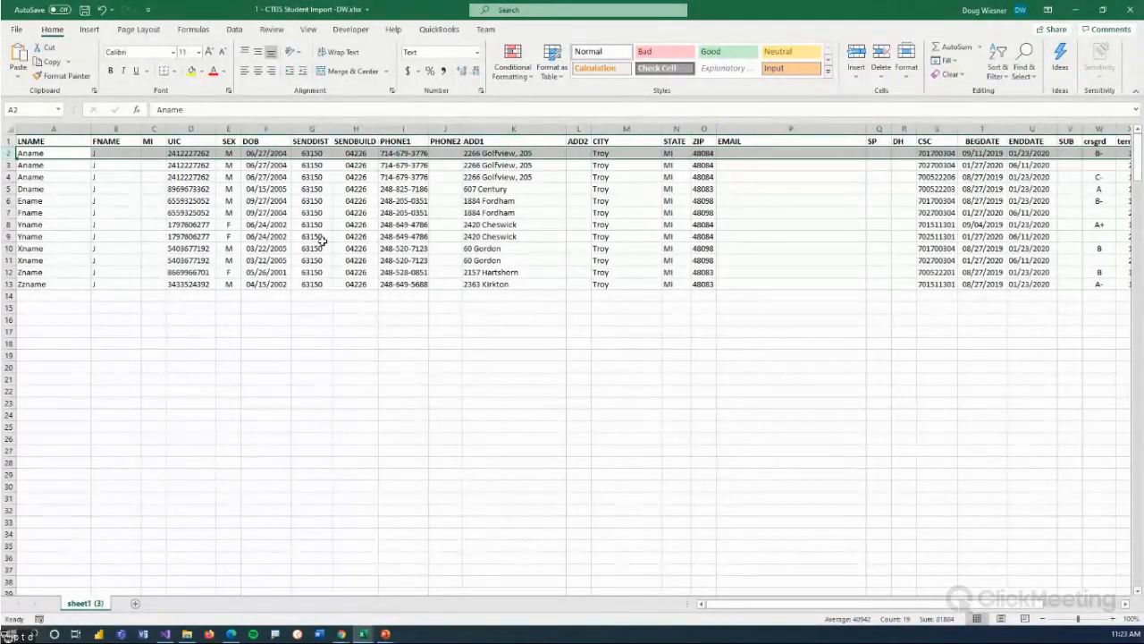
Review the CSC, BEGDATE, ENDDATE and SUB fields of the first student record, including the SUB column down to row 13.
{"action": "left_click_drag", "start_coordinate": [740, 608], "coordinate": [823, 607]}
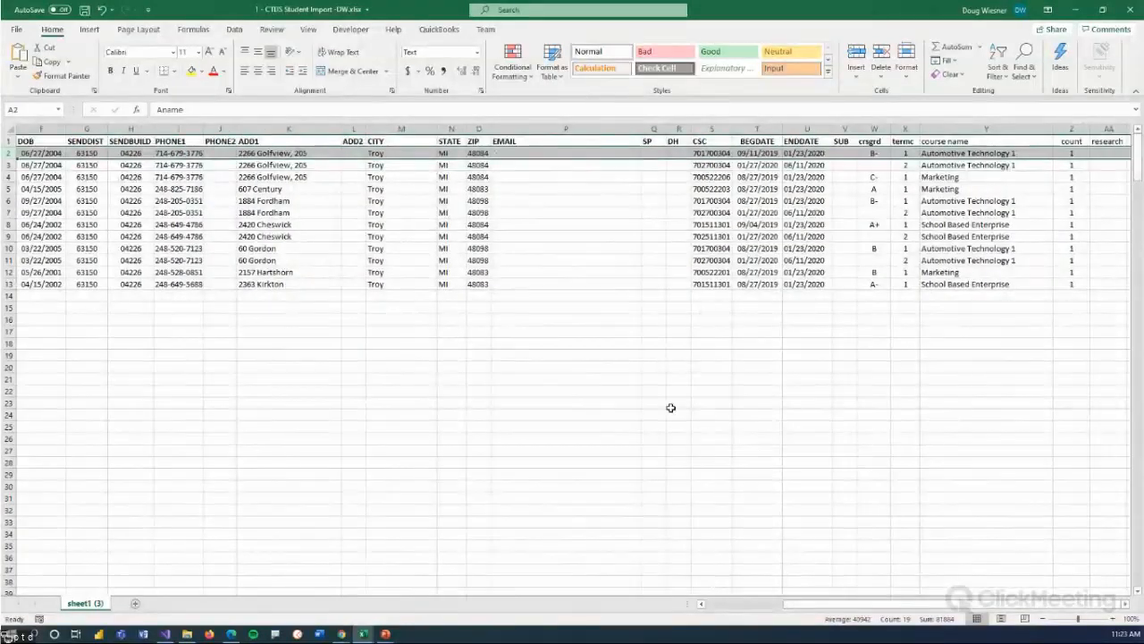
{"action": "left_click", "coordinate": [712, 153]}
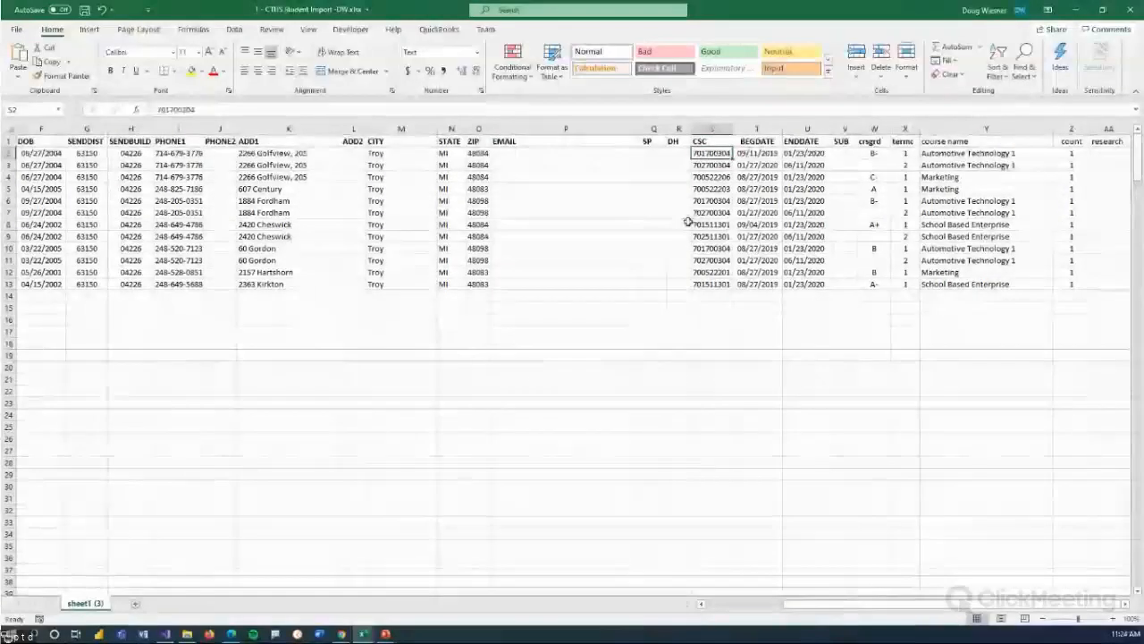
{"action": "left_click", "coordinate": [756, 156]}
{"action": "left_click", "coordinate": [805, 155]}
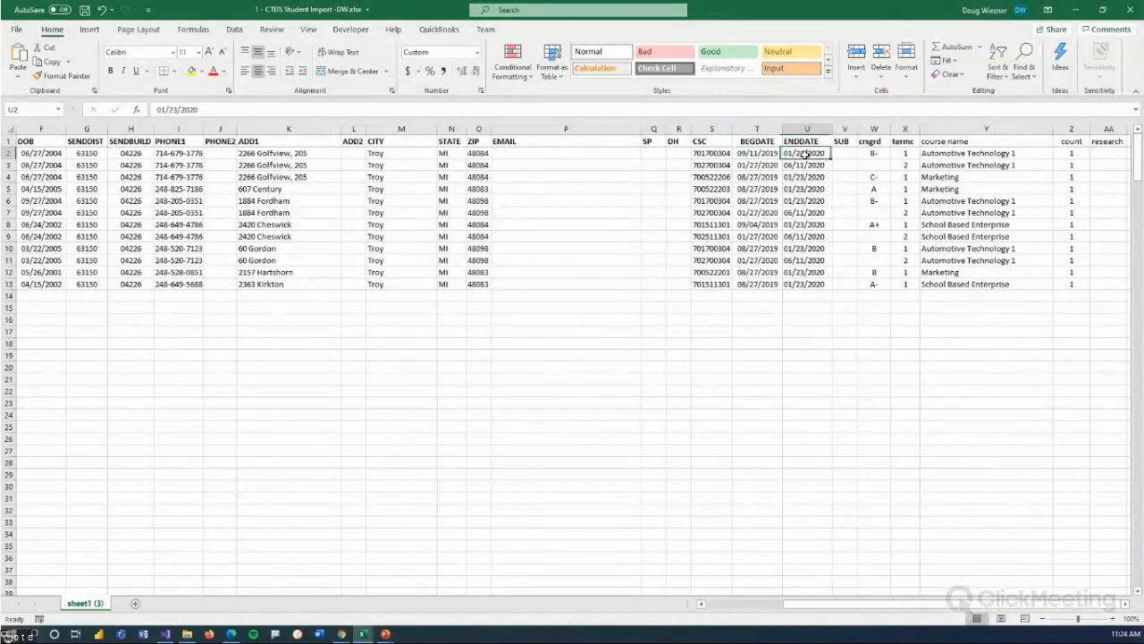
{"action": "left_click_drag", "start_coordinate": [843, 154], "coordinate": [850, 283]}
{"action": "left_click", "coordinate": [844, 153]}
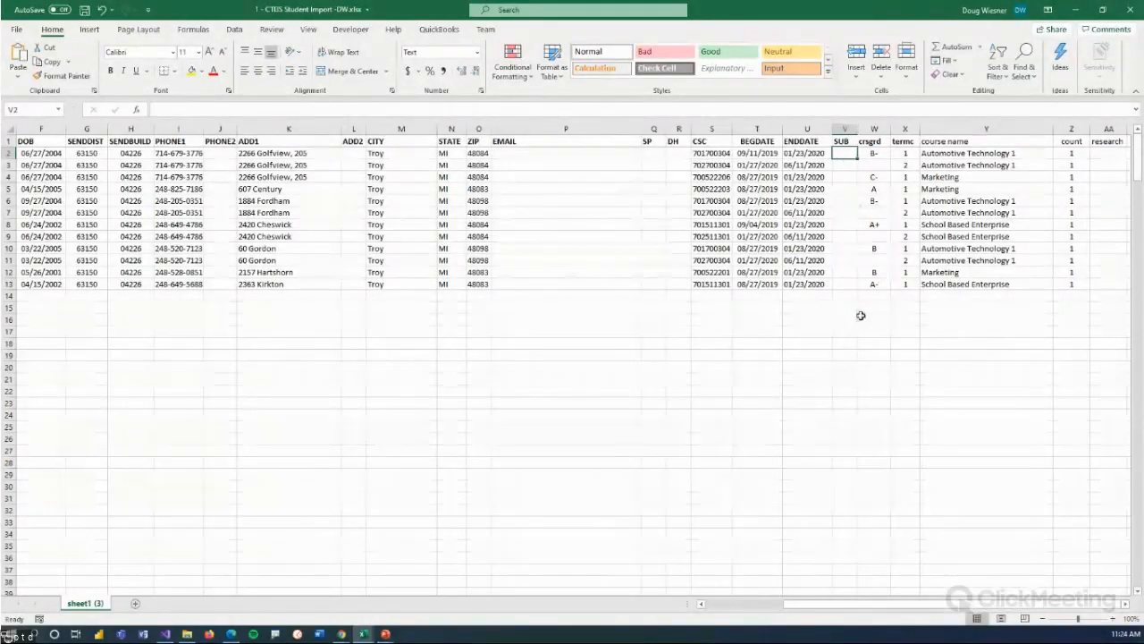
Return to the first columns and check the UIC and crsgrd fields of the first student record in row 2.
{"action": "left_click_drag", "start_coordinate": [802, 606], "coordinate": [720, 615]}
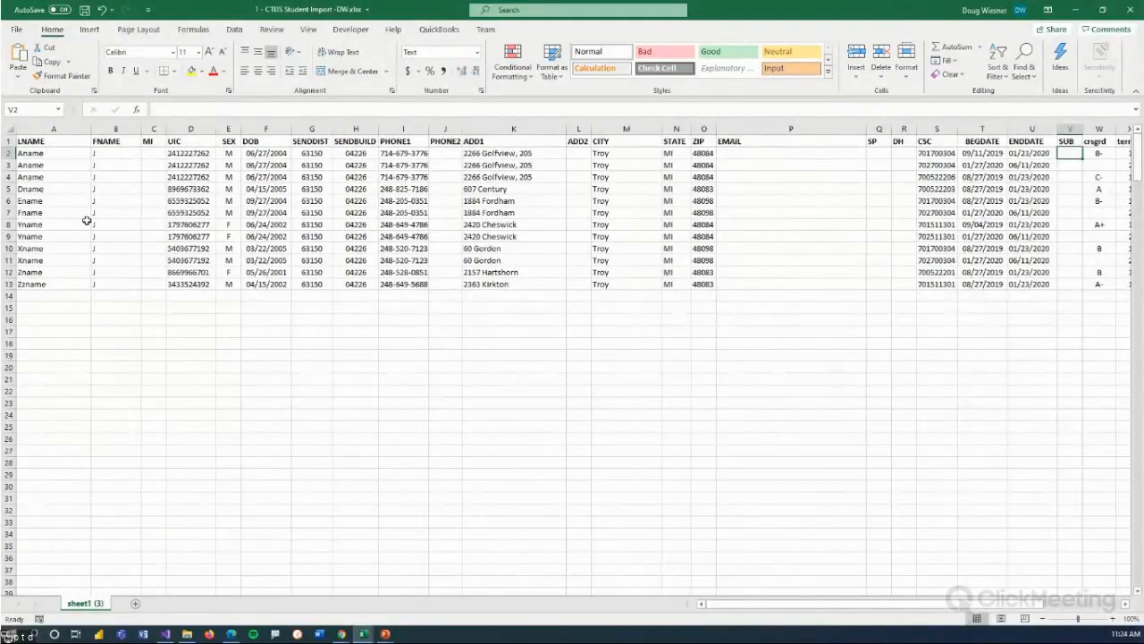
{"action": "left_click", "coordinate": [187, 153]}
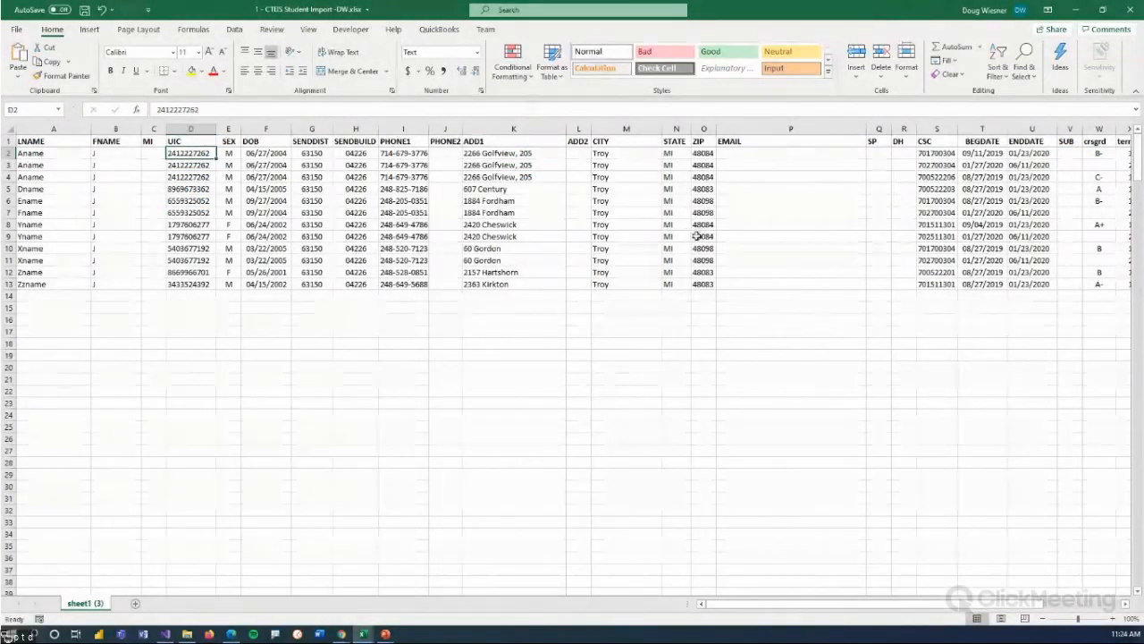
{"action": "left_click", "coordinate": [1100, 154]}
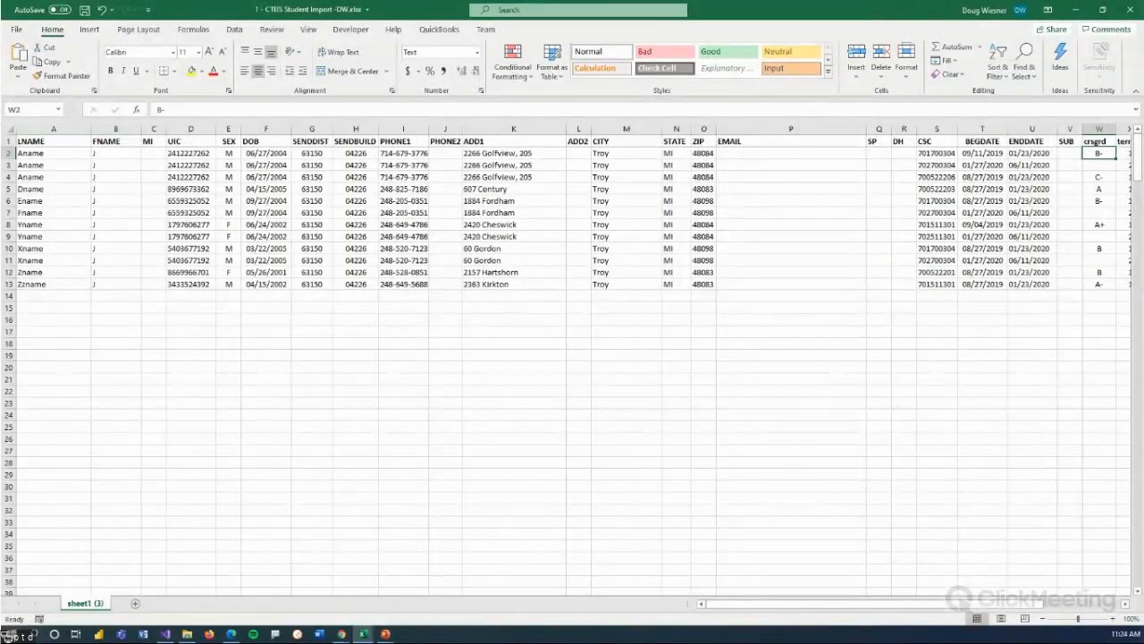
{"action": "left_click", "coordinate": [269, 483]}
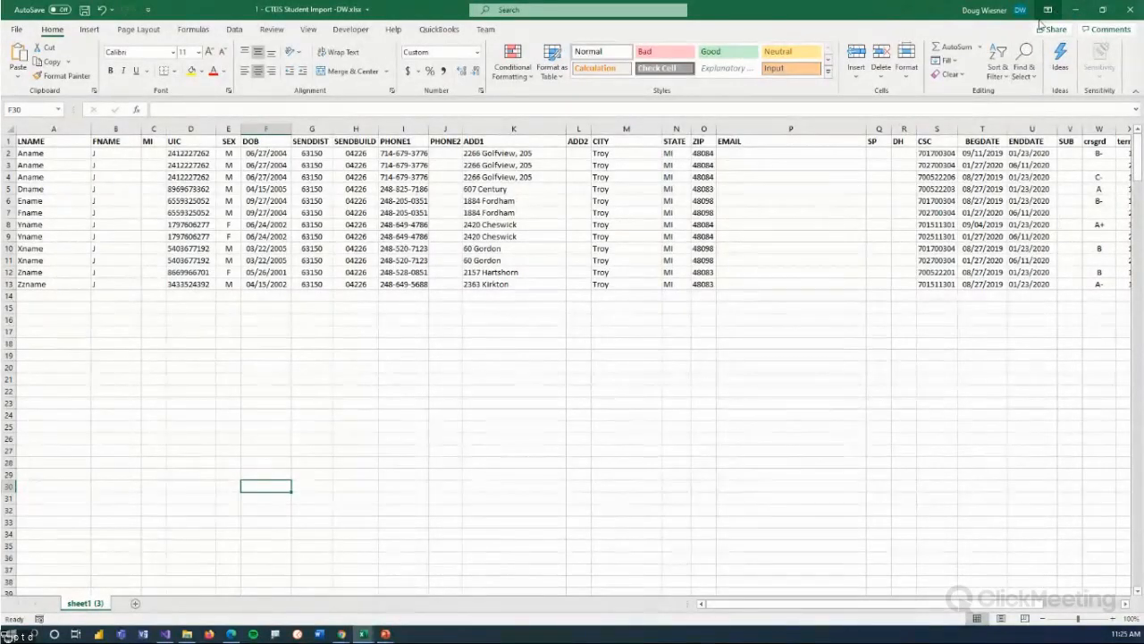
Switch to the test CTEIS site in the browser and open the Student/Course/Enr. Import page for Dickinson-Iron Tech Ed. Center.
{"action": "left_click_drag", "start_coordinate": [876, 9], "coordinate": [890, 74]}
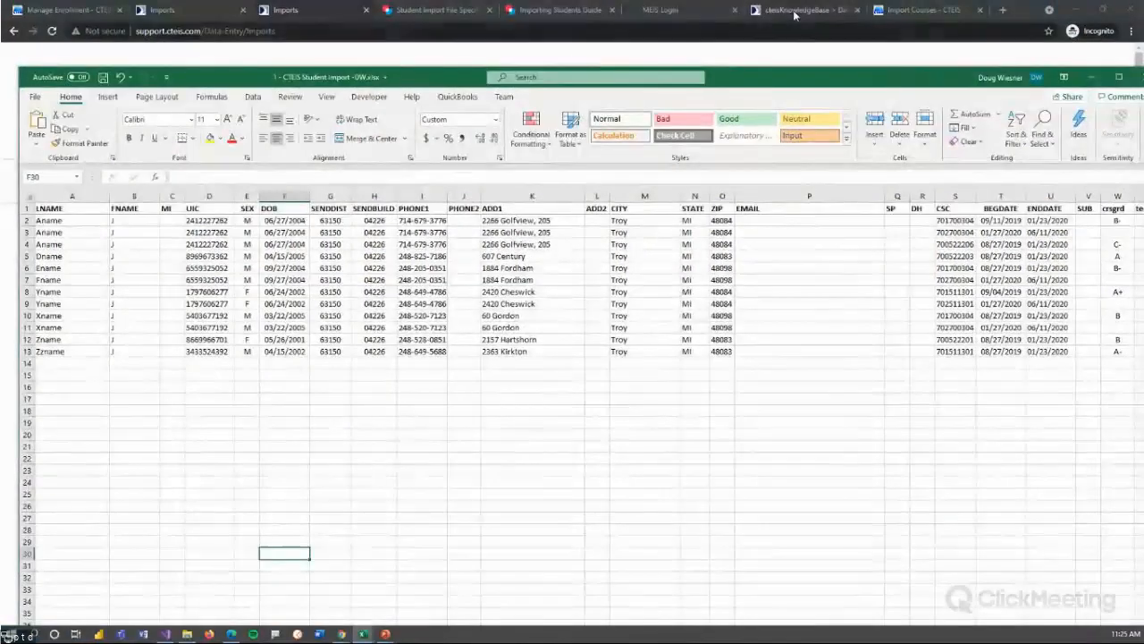
{"action": "left_click", "coordinate": [908, 10]}
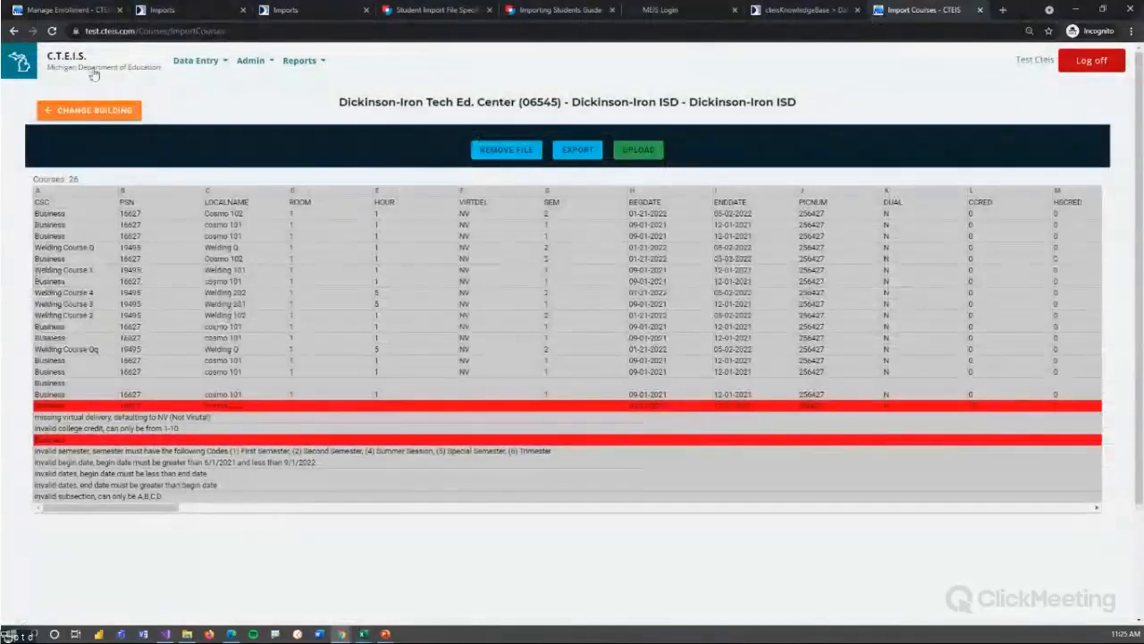
{"action": "left_click", "coordinate": [189, 60]}
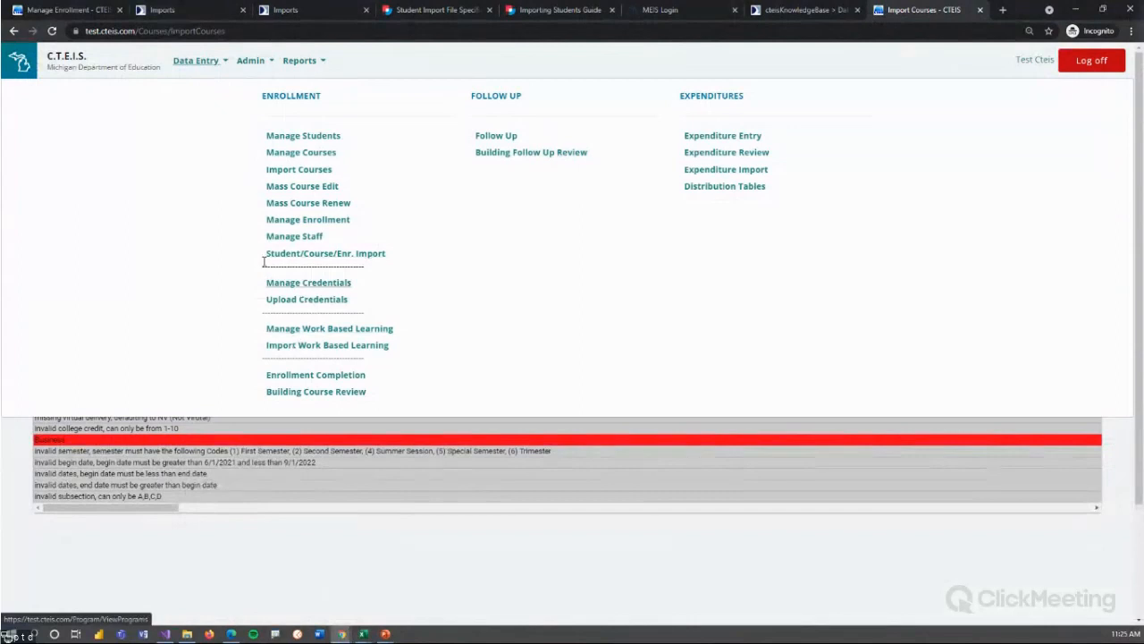
{"action": "left_click", "coordinate": [335, 253]}
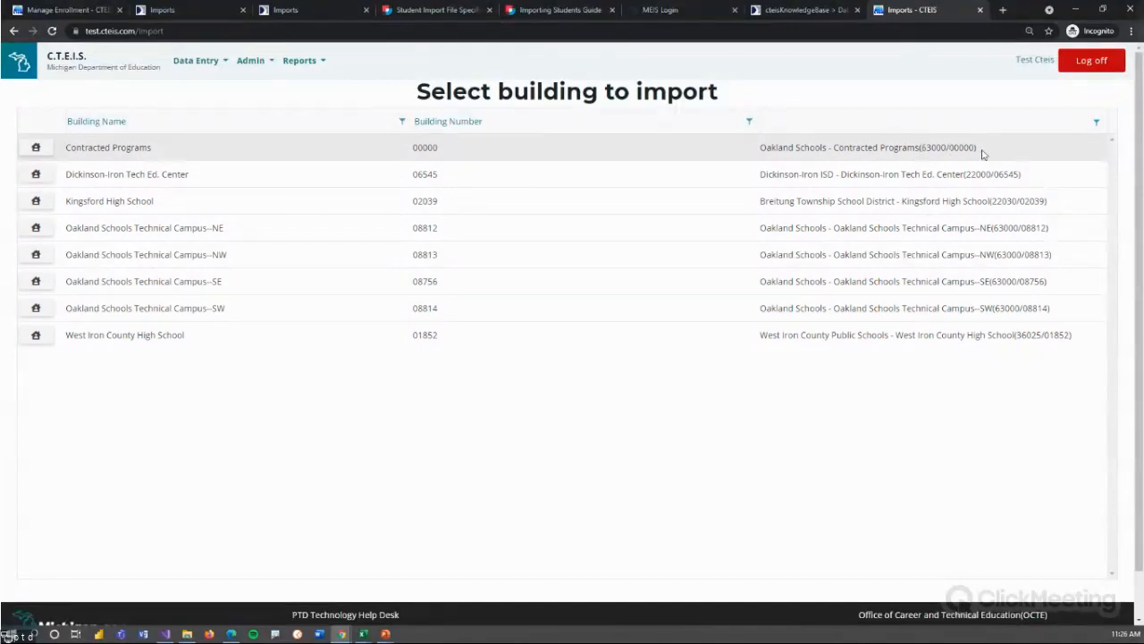
{"action": "left_click_drag", "start_coordinate": [931, 147], "coordinate": [945, 149]}
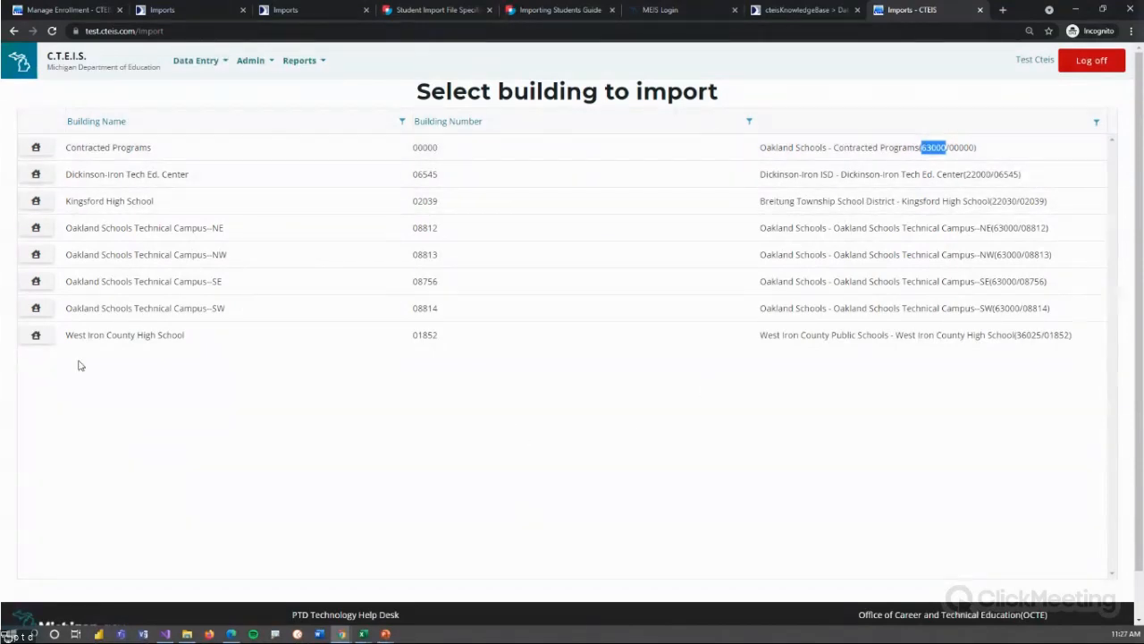
{"action": "left_click", "coordinate": [36, 177]}
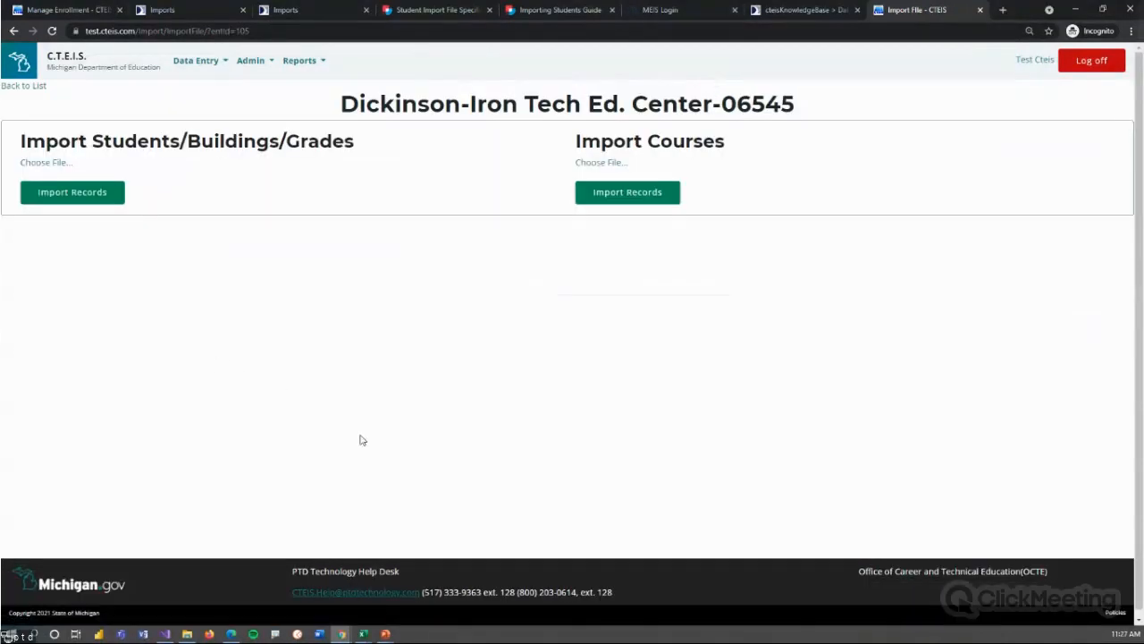
Load 1 - CTEIS Student Import -DW.xlsx through the Students/Buildings/Grades import and review the upload types of its records.
{"action": "left_click", "coordinate": [65, 162]}
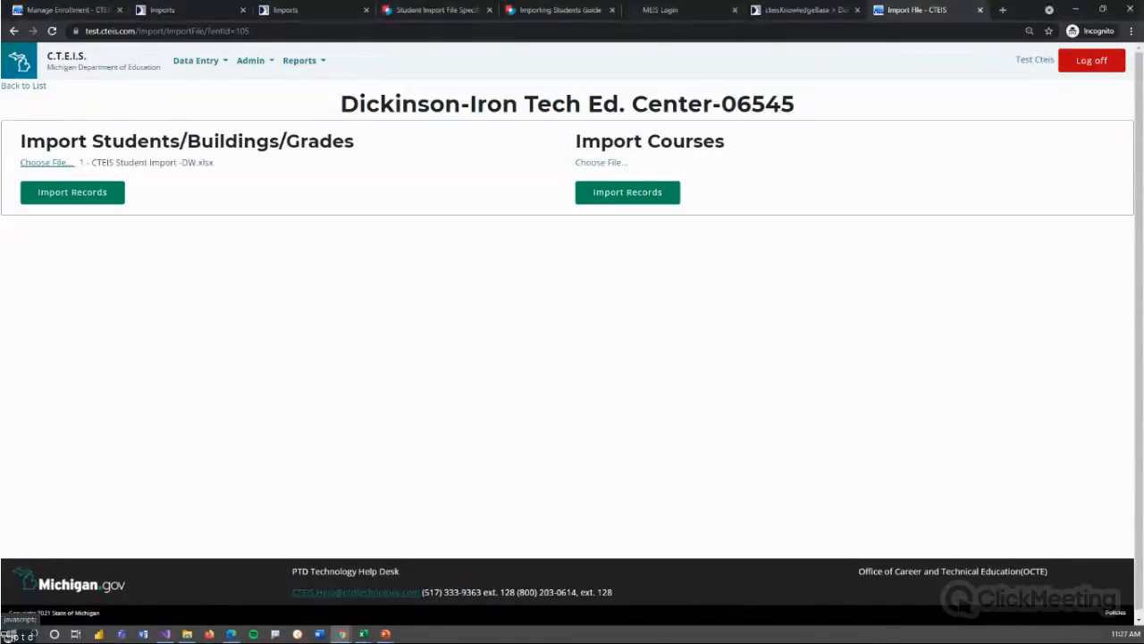
{"action": "left_click", "coordinate": [71, 191]}
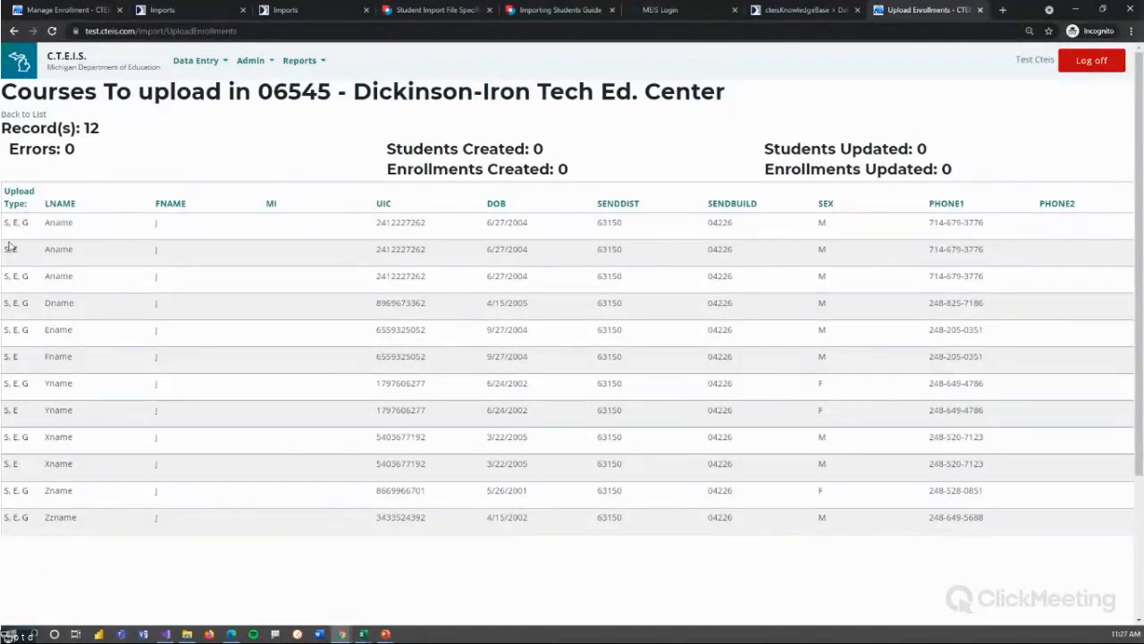
{"action": "left_click_drag", "start_coordinate": [29, 221], "coordinate": [6, 223]}
{"action": "left_click", "coordinate": [8, 233]}
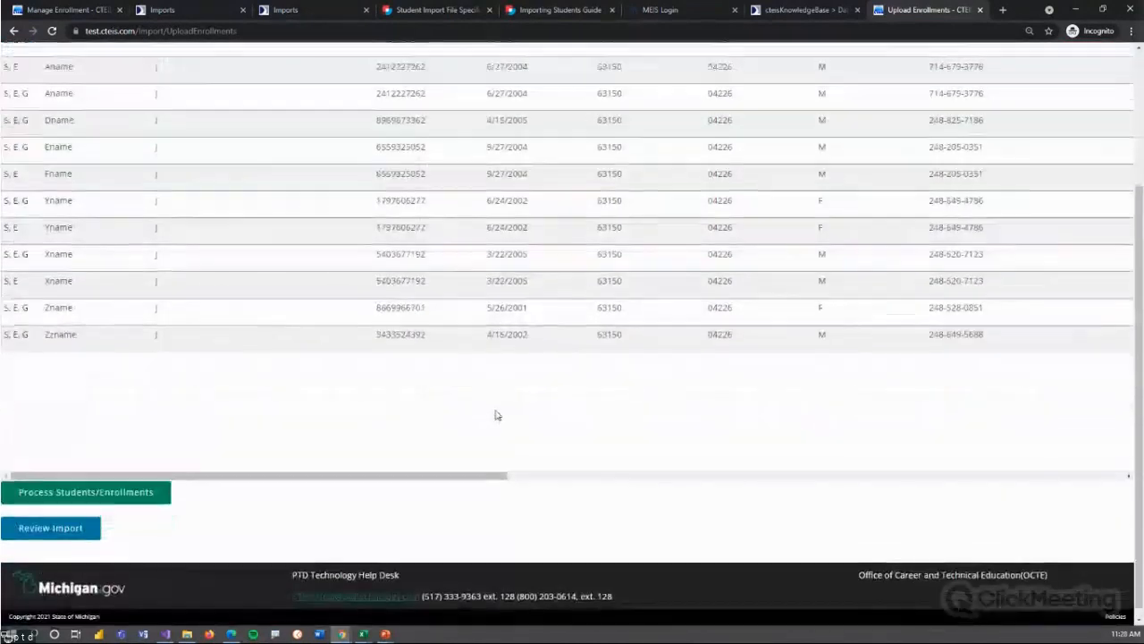
{"action": "scroll", "coordinate": [498, 414], "scroll_direction": "up", "scroll_amount": 1}
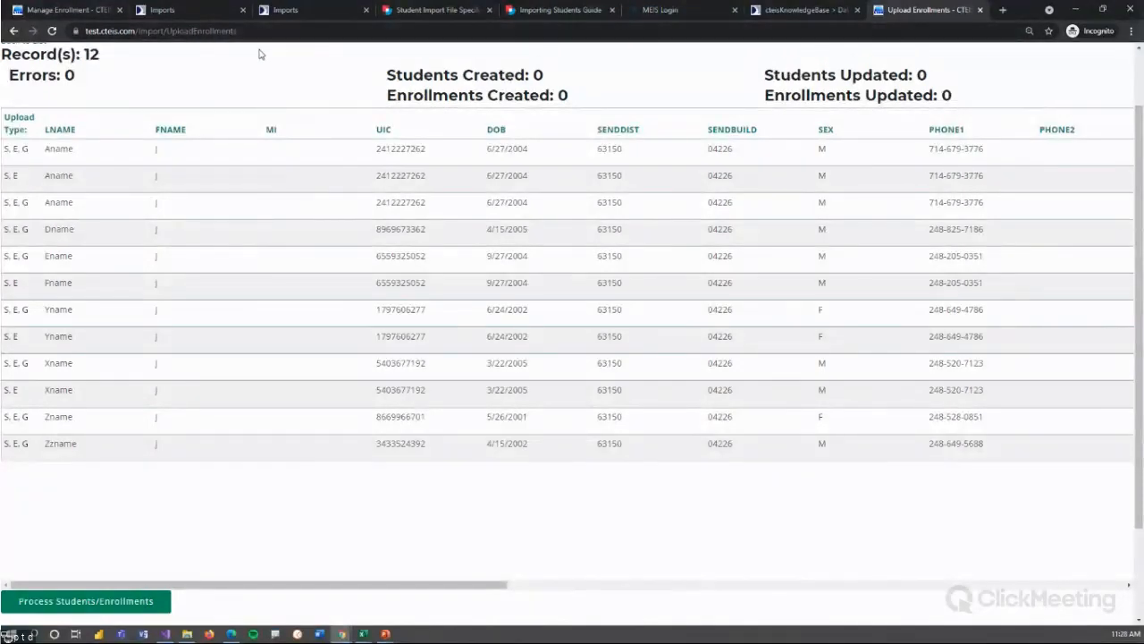
{"action": "scroll", "coordinate": [274, 95], "scroll_direction": "up", "scroll_amount": 1}
On the Manage Enrollment page, update the work-based learning codes of the selected Intro Drafting students to AT.
{"action": "left_click", "coordinate": [80, 11]}
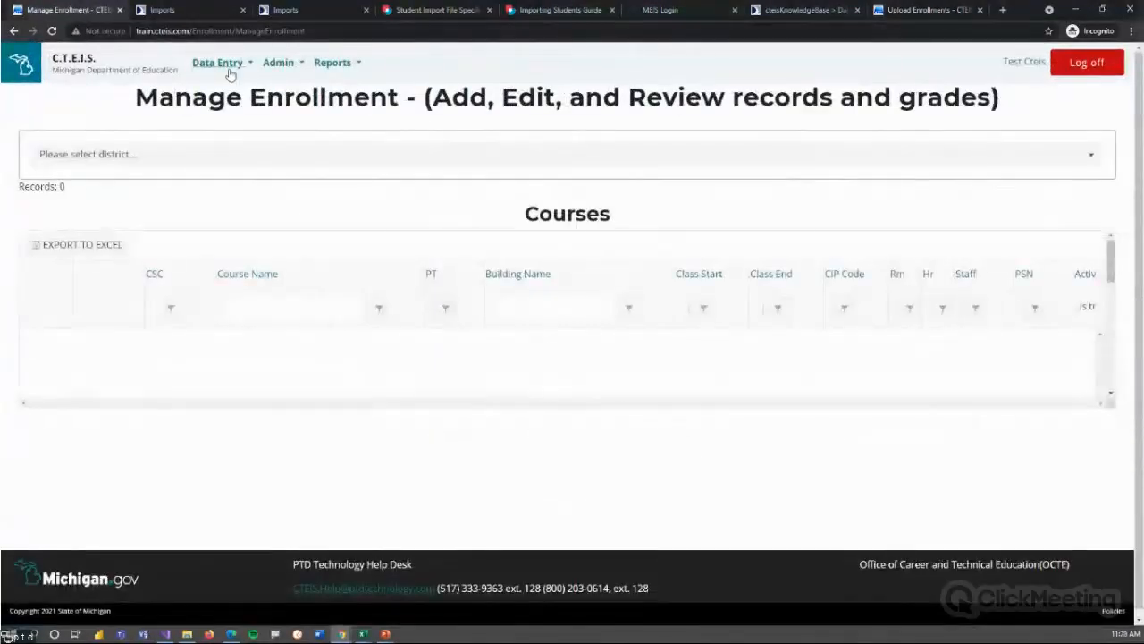
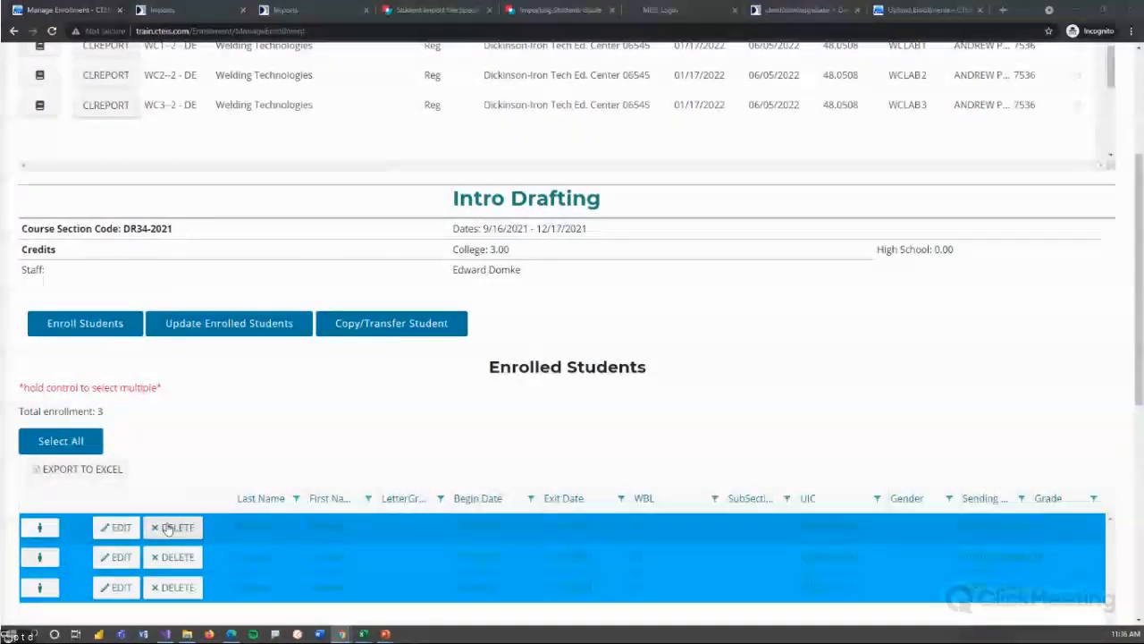
{"action": "left_click", "coordinate": [224, 326]}
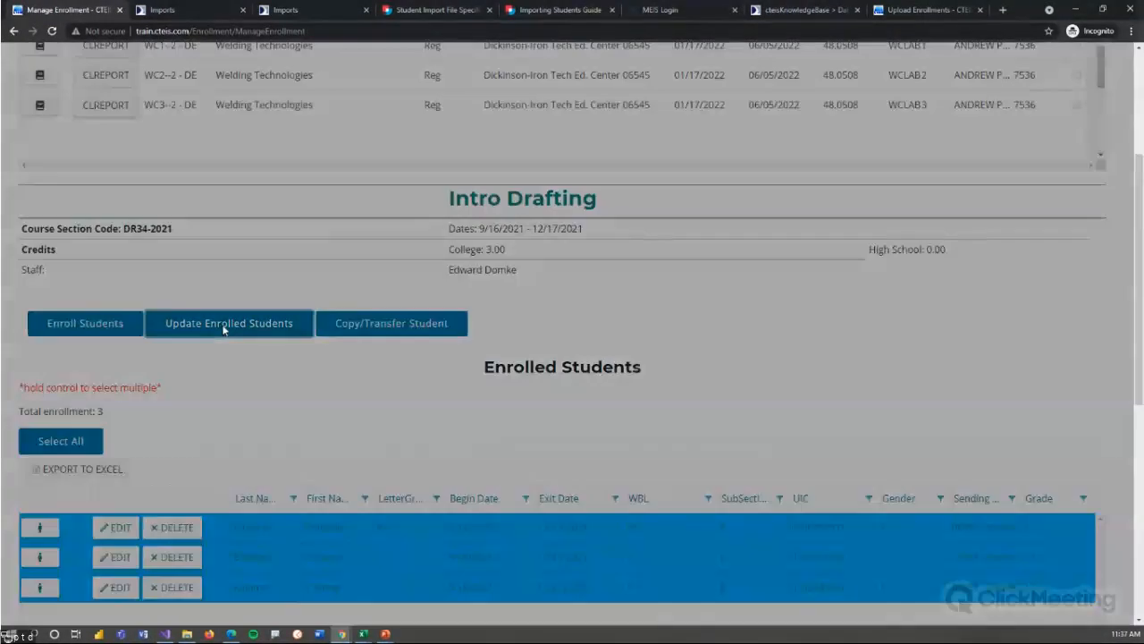
{"action": "left_click", "coordinate": [733, 183]}
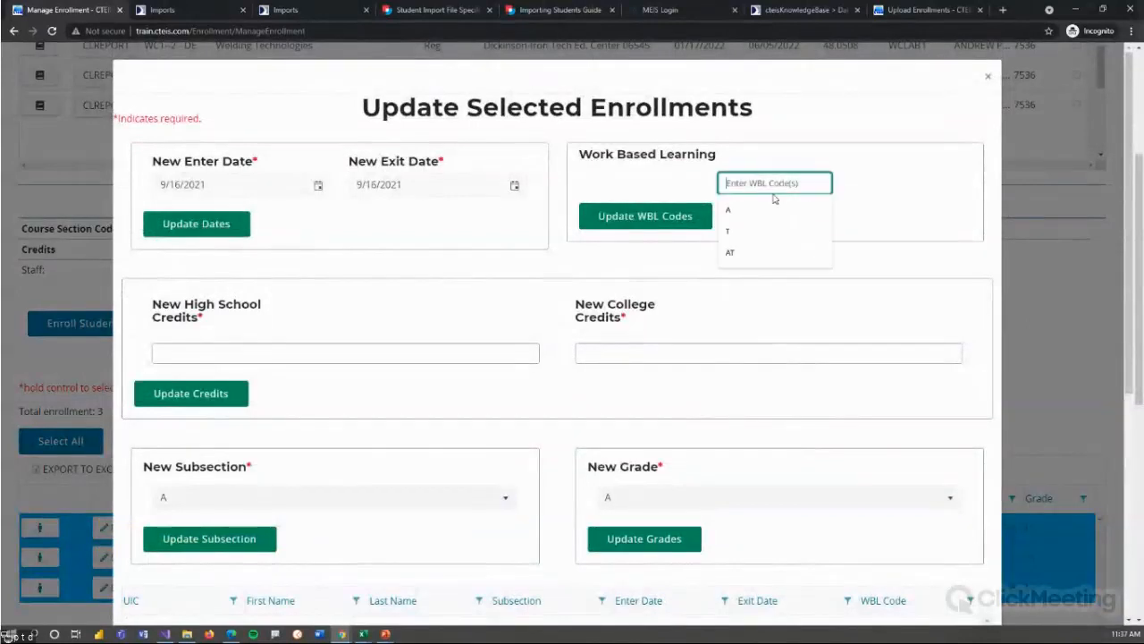
{"action": "left_click", "coordinate": [743, 254]}
{"action": "left_click", "coordinate": [649, 222]}
{"action": "left_click", "coordinate": [1060, 363]}
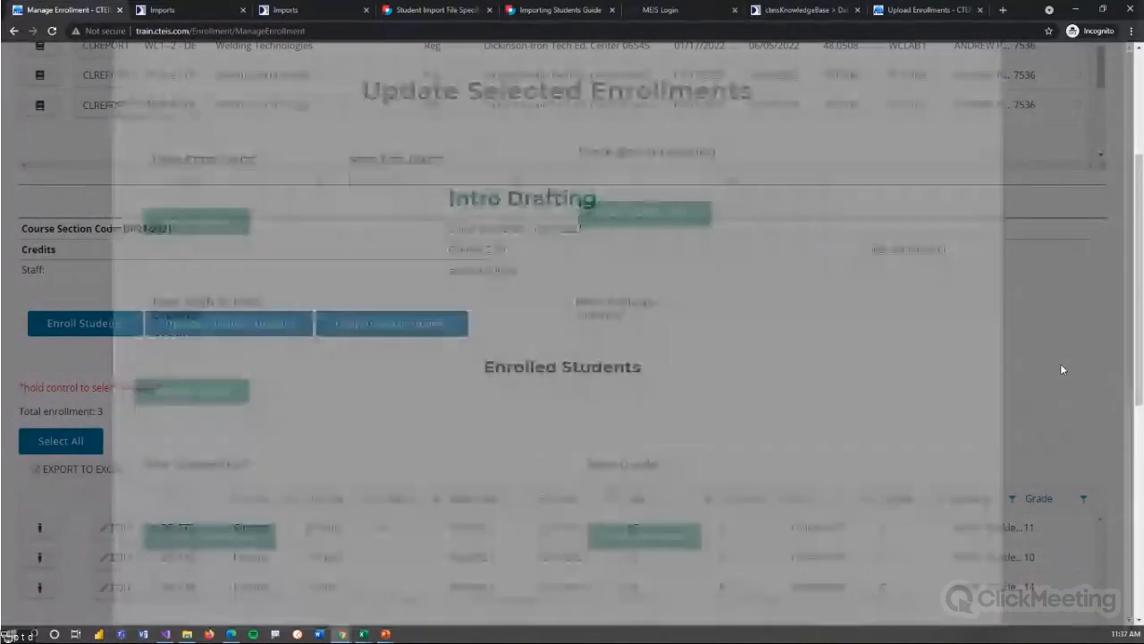
{"action": "scroll", "coordinate": [955, 444], "scroll_direction": "down", "scroll_amount": 1}
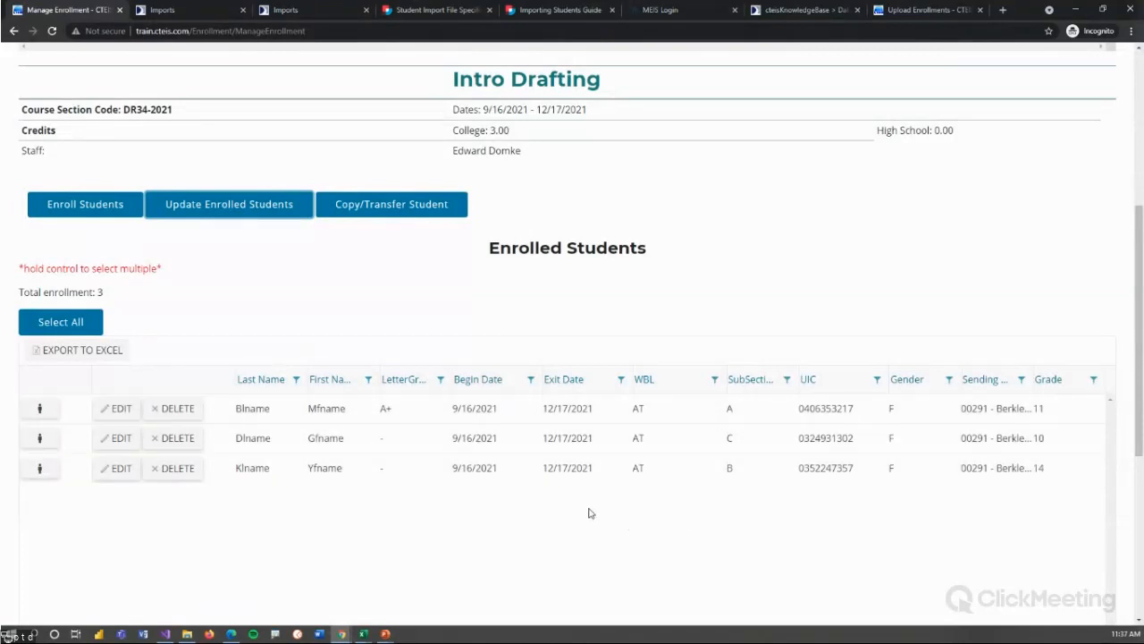
Open the Manage Work Based Learning page and list the programs of Dickinson-Iron ISD.
{"action": "scroll", "coordinate": [284, 283], "scroll_direction": "up", "scroll_amount": 4}
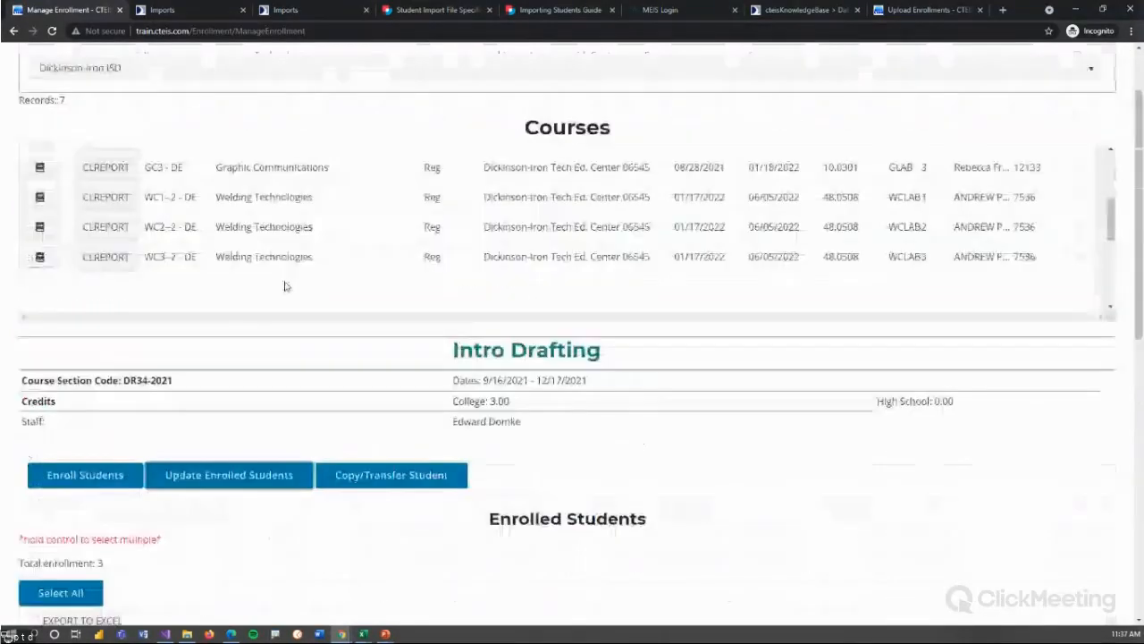
{"action": "left_click", "coordinate": [225, 64]}
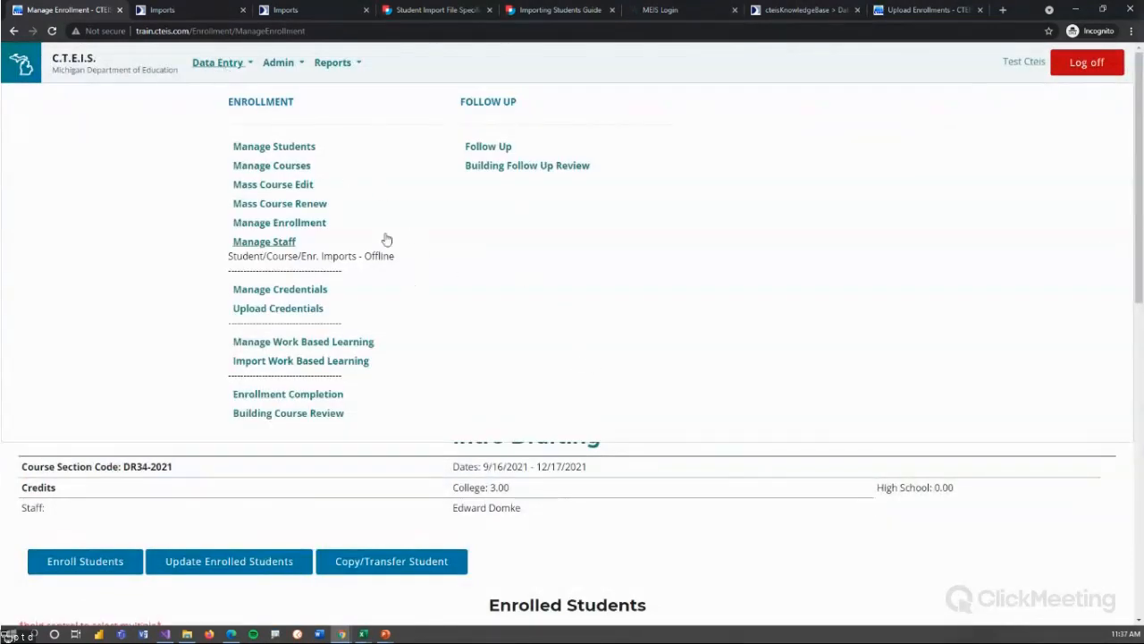
{"action": "left_click", "coordinate": [298, 345]}
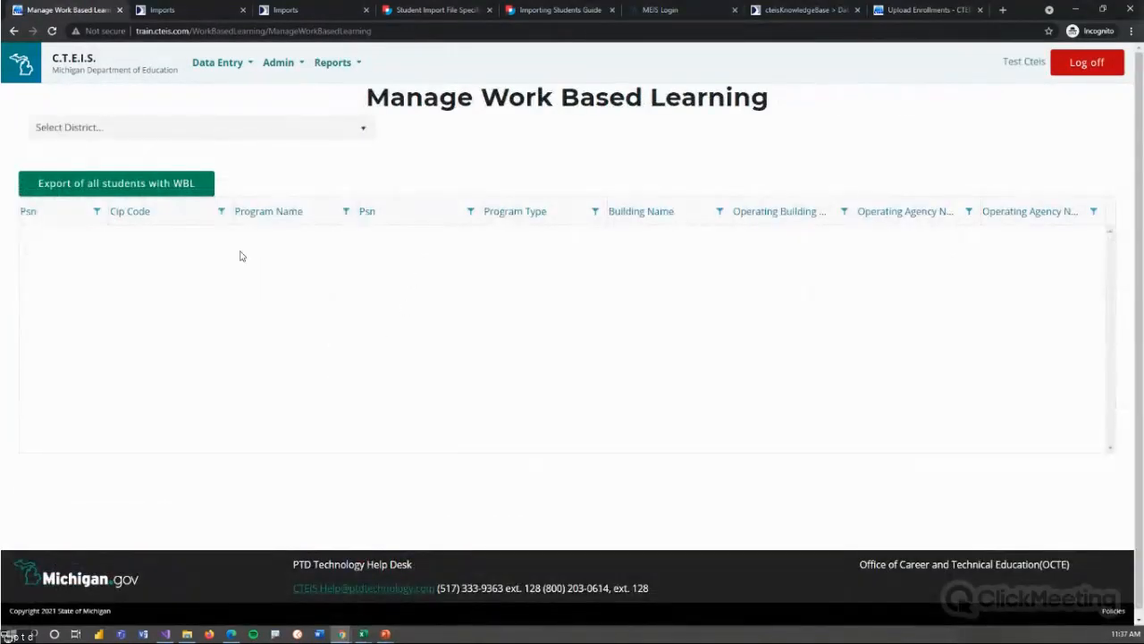
{"action": "left_click", "coordinate": [191, 134]}
{"action": "left_click", "coordinate": [77, 174]}
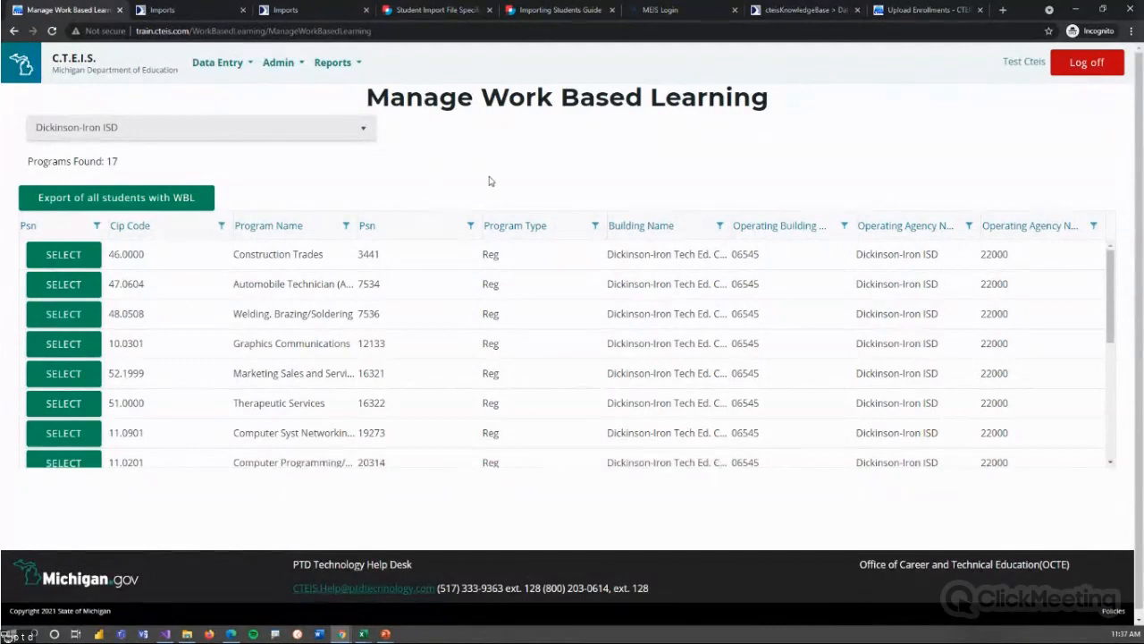
Select the Graphics Communications program and examine its student selection options, including the GC1, GC2 and GC3 course sections.
{"action": "scroll", "coordinate": [447, 301], "scroll_direction": "down", "scroll_amount": 1}
{"action": "scroll", "coordinate": [396, 276], "scroll_direction": "up", "scroll_amount": 1}
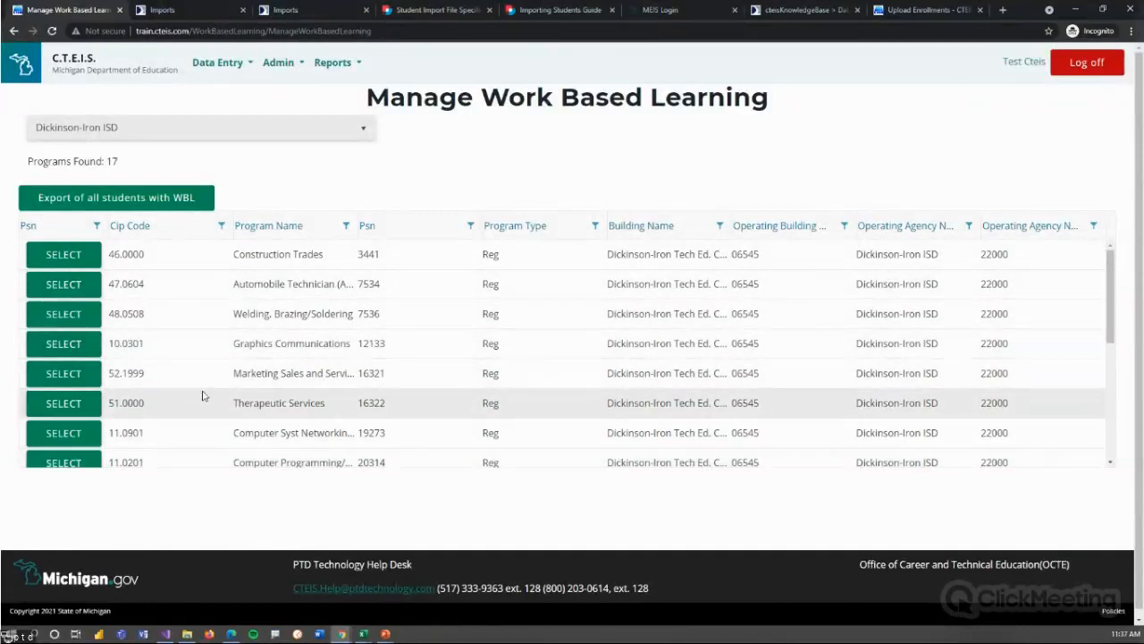
{"action": "left_click", "coordinate": [61, 346]}
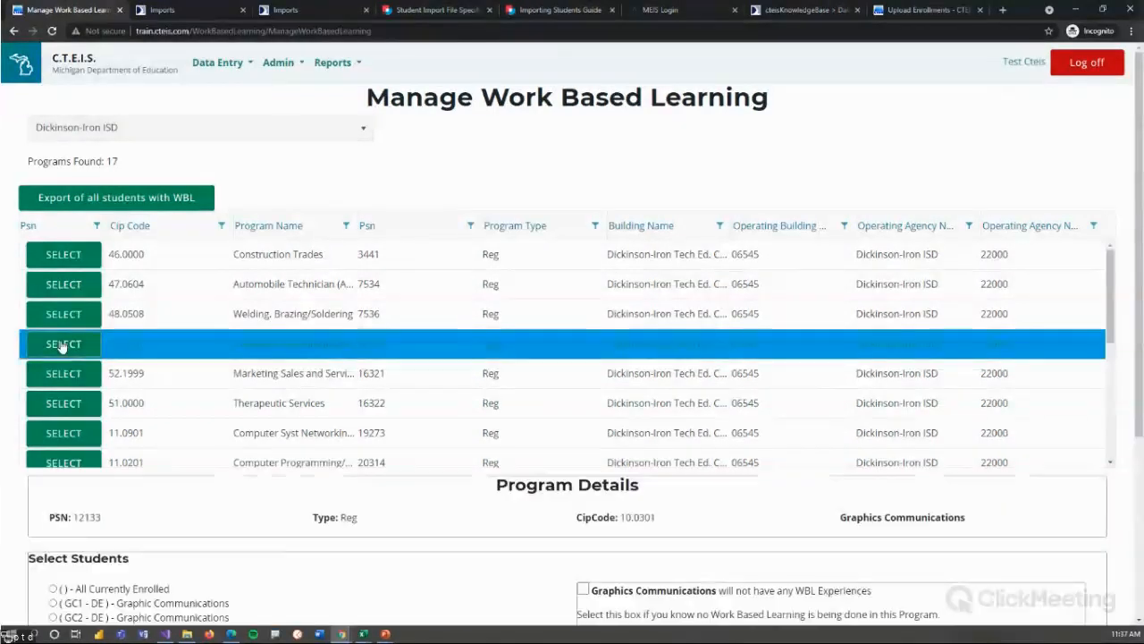
{"action": "scroll", "coordinate": [276, 328], "scroll_direction": "down", "scroll_amount": 3}
{"action": "scroll", "coordinate": [295, 447], "scroll_direction": "down", "scroll_amount": 5}
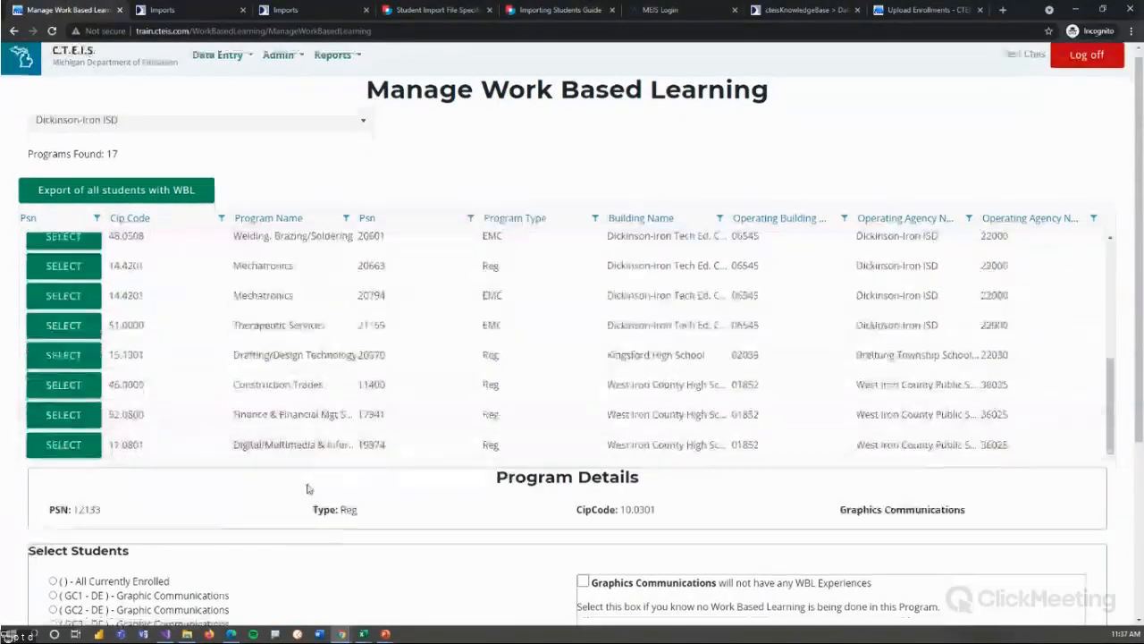
{"action": "scroll", "coordinate": [268, 357], "scroll_direction": "up", "scroll_amount": 4}
{"action": "scroll", "coordinate": [264, 290], "scroll_direction": "up", "scroll_amount": 2}
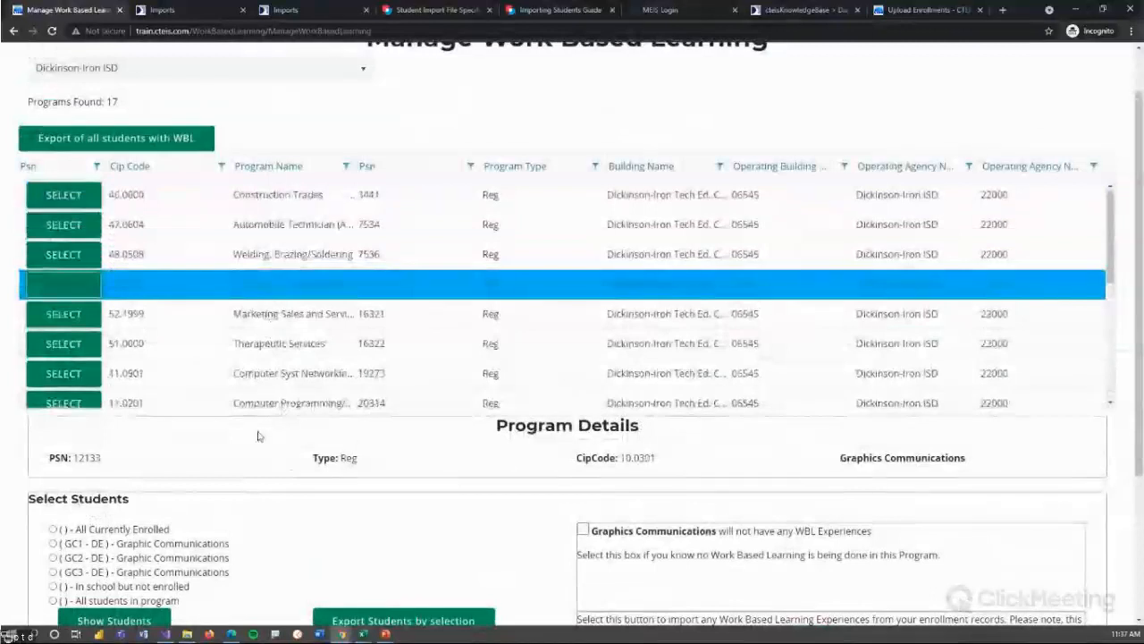
{"action": "scroll", "coordinate": [18, 449], "scroll_direction": "down", "scroll_amount": 3}
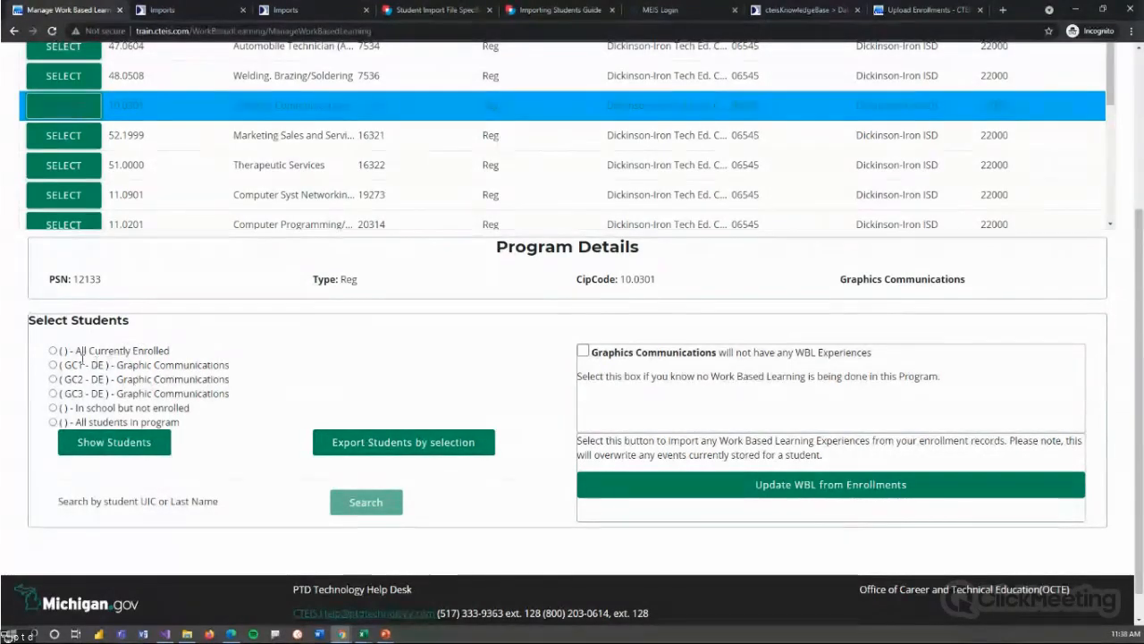
{"action": "left_click_drag", "start_coordinate": [59, 365], "coordinate": [236, 403]}
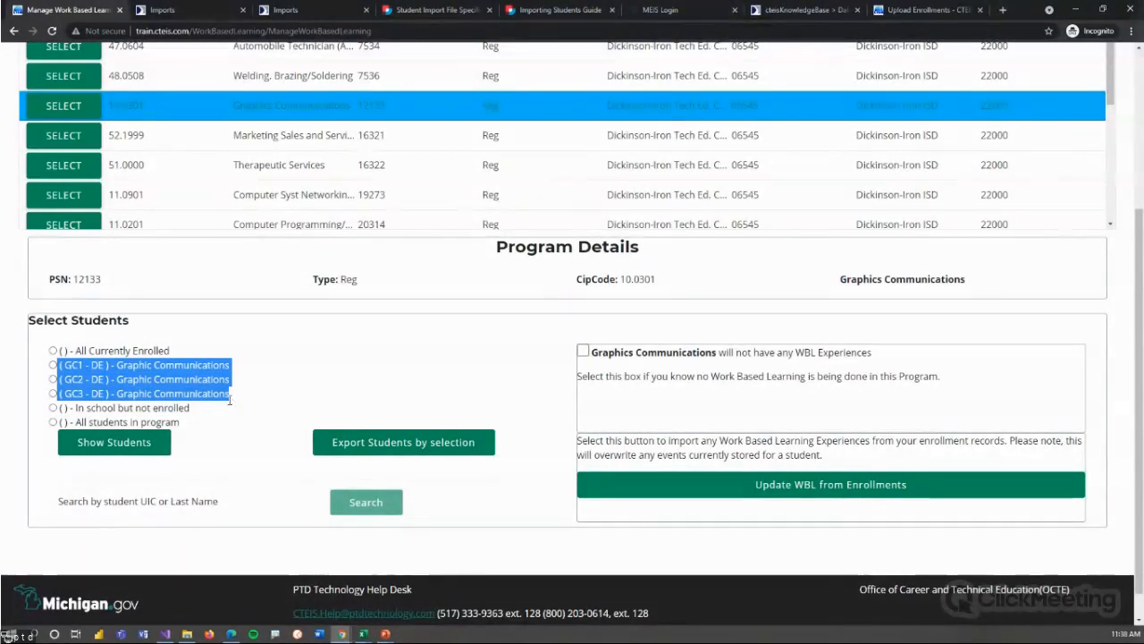
{"action": "left_click", "coordinate": [159, 368]}
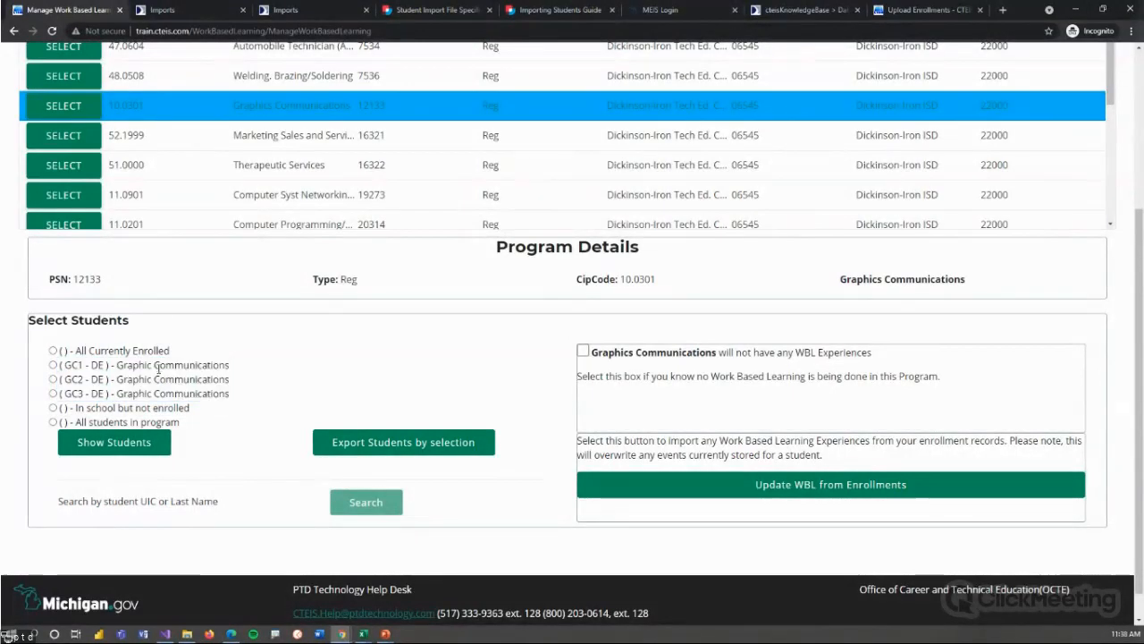
Show the students of the GC1 - DE Graphic Communications course section.
{"action": "left_click", "coordinate": [53, 365]}
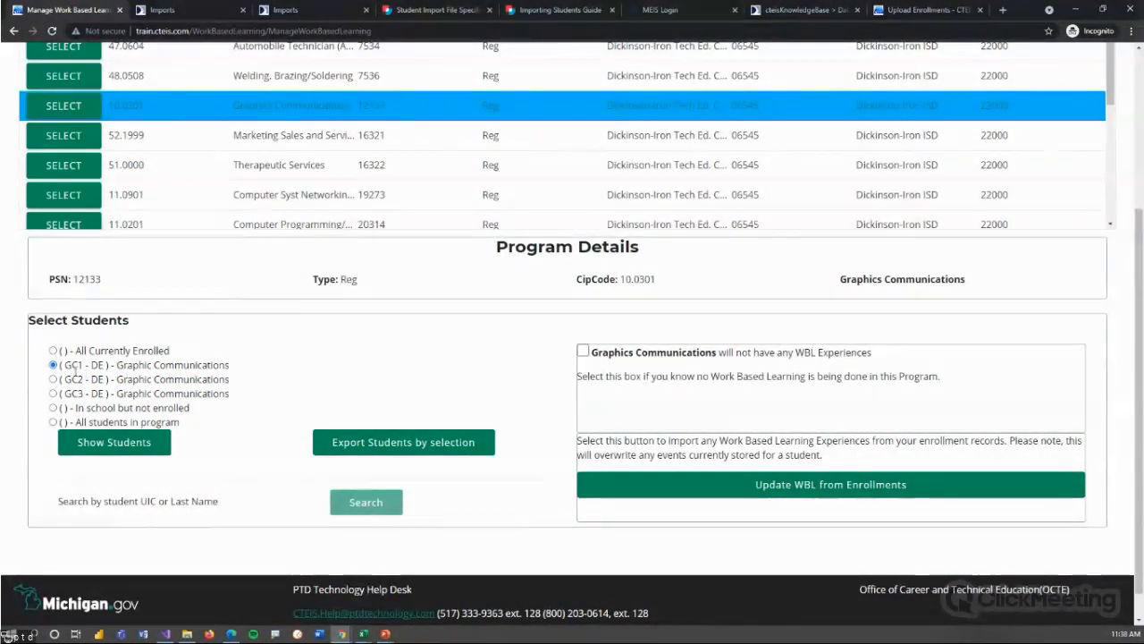
{"action": "left_click", "coordinate": [101, 437]}
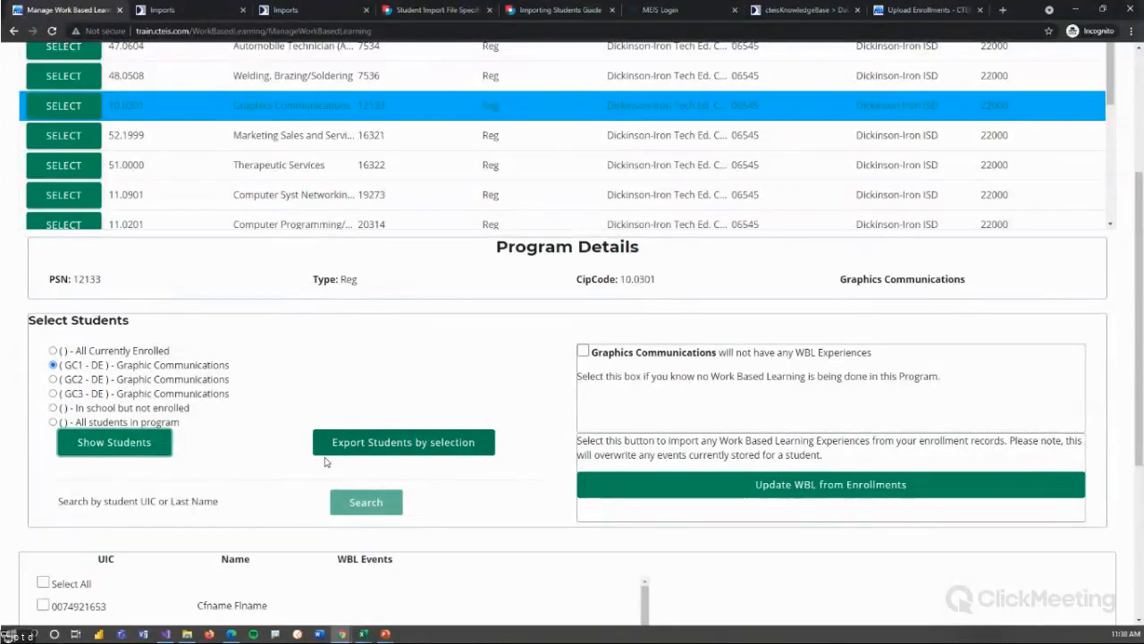
{"action": "scroll", "coordinate": [288, 462], "scroll_direction": "down", "scroll_amount": 3}
{"action": "scroll", "coordinate": [235, 442], "scroll_direction": "down", "scroll_amount": 2}
{"action": "scroll", "coordinate": [259, 449], "scroll_direction": "up", "scroll_amount": 2}
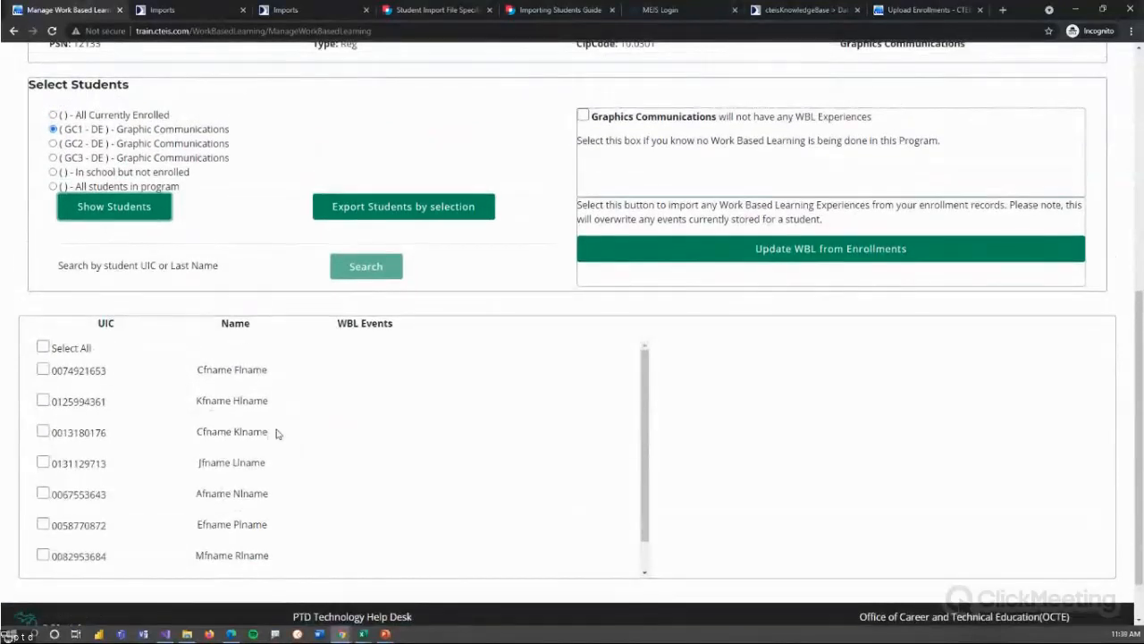
Select the first two listed students and overwrite their work-based learning events with the codes AT.
{"action": "left_click", "coordinate": [43, 369]}
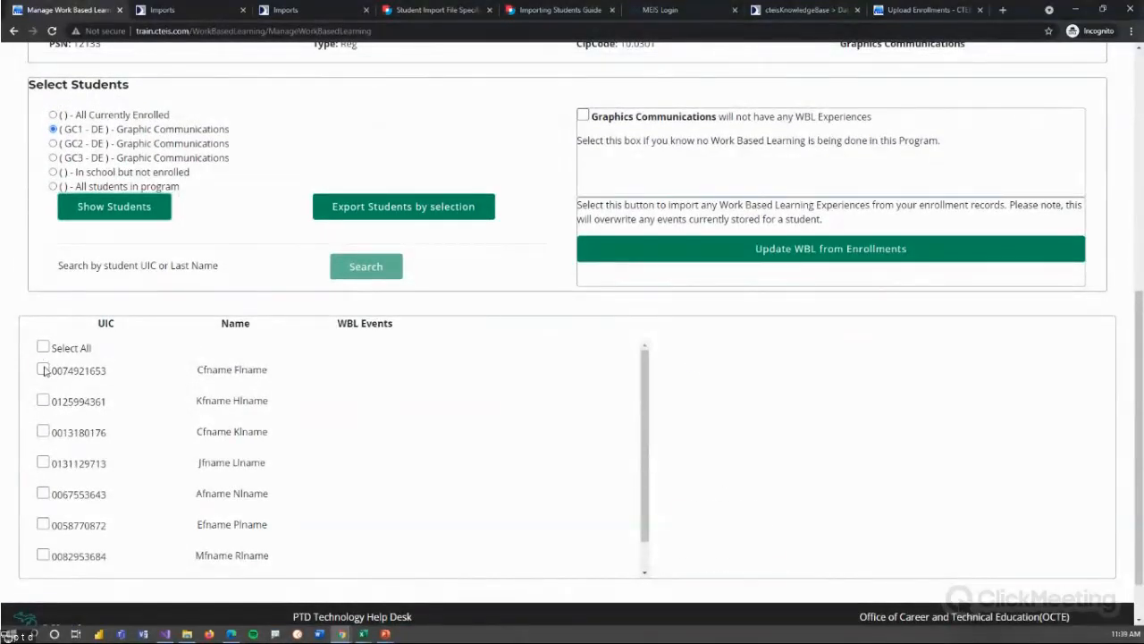
{"action": "left_click", "coordinate": [43, 399]}
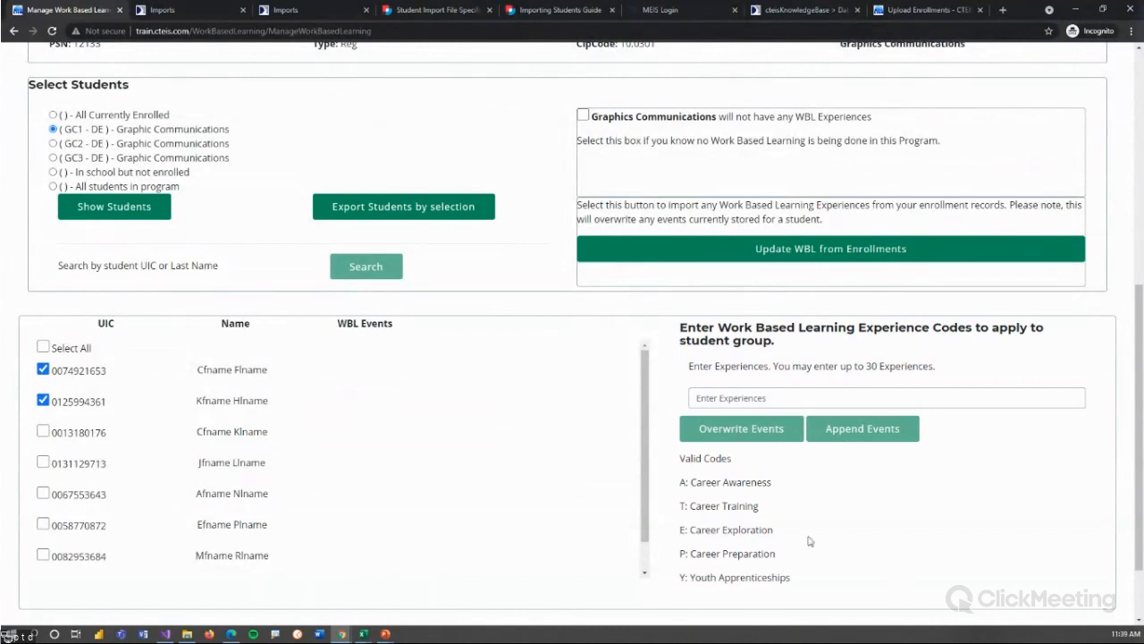
{"action": "left_click", "coordinate": [722, 398]}
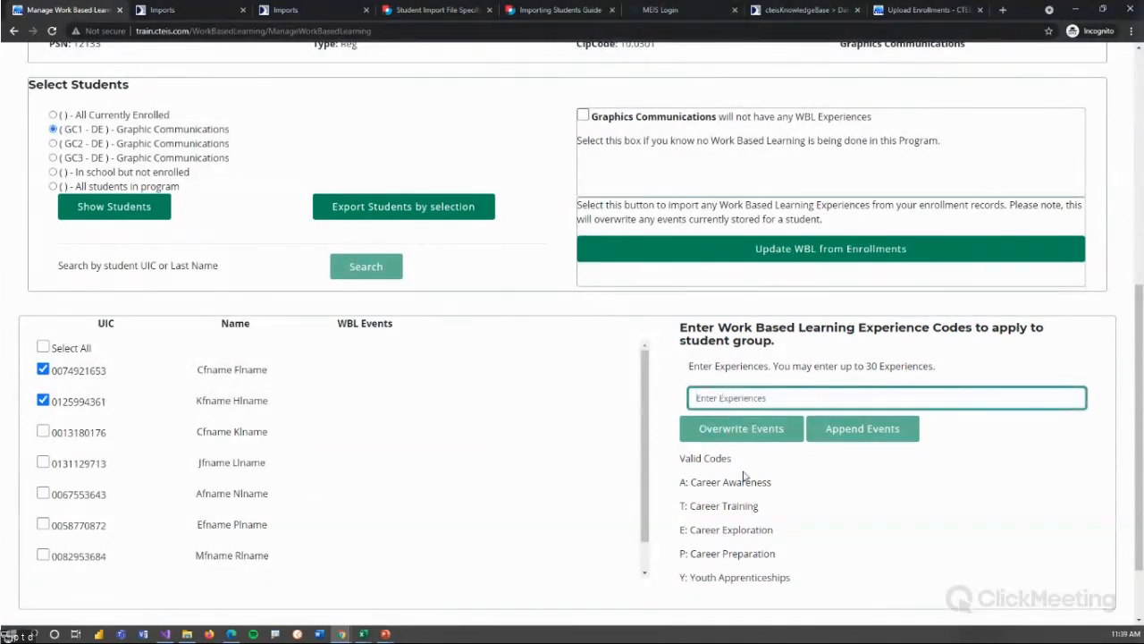
{"action": "type", "text": "A"}
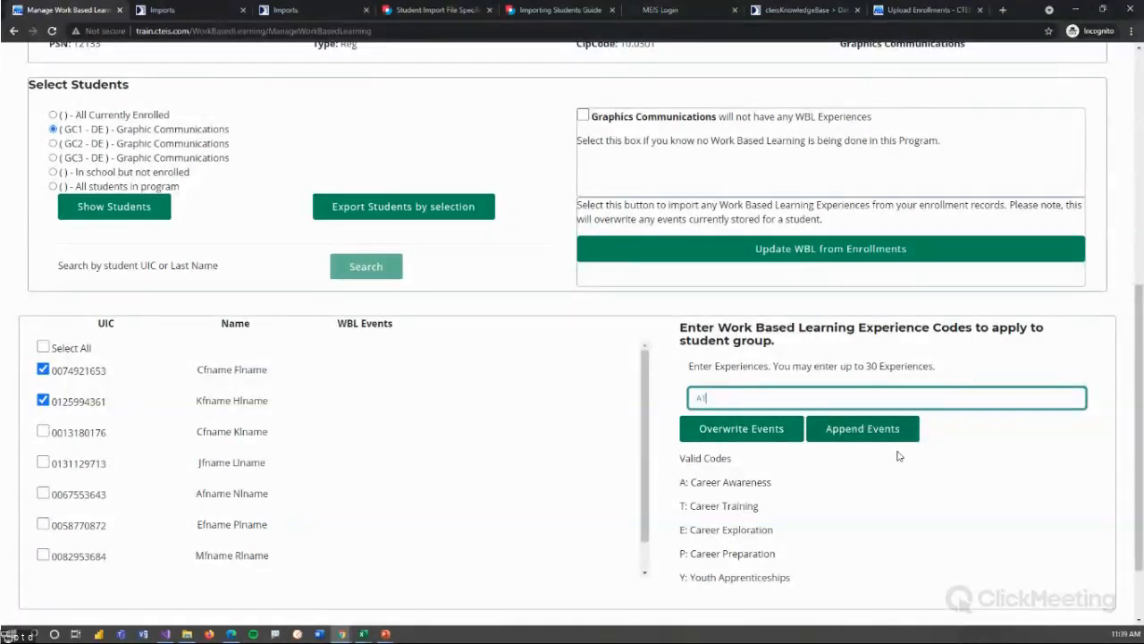
{"action": "left_click", "coordinate": [741, 431]}
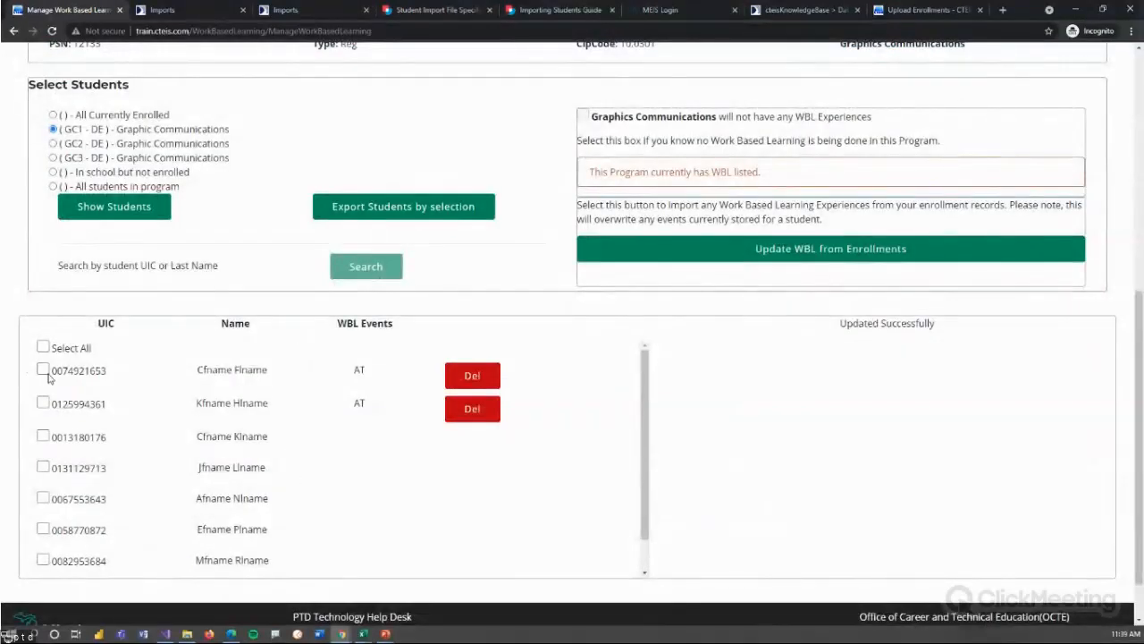
Append the codes PY to the first listed student's work-based learning events.
{"action": "left_click", "coordinate": [43, 369]}
{"action": "left_click", "coordinate": [724, 399]}
{"action": "type", "text": "P"}
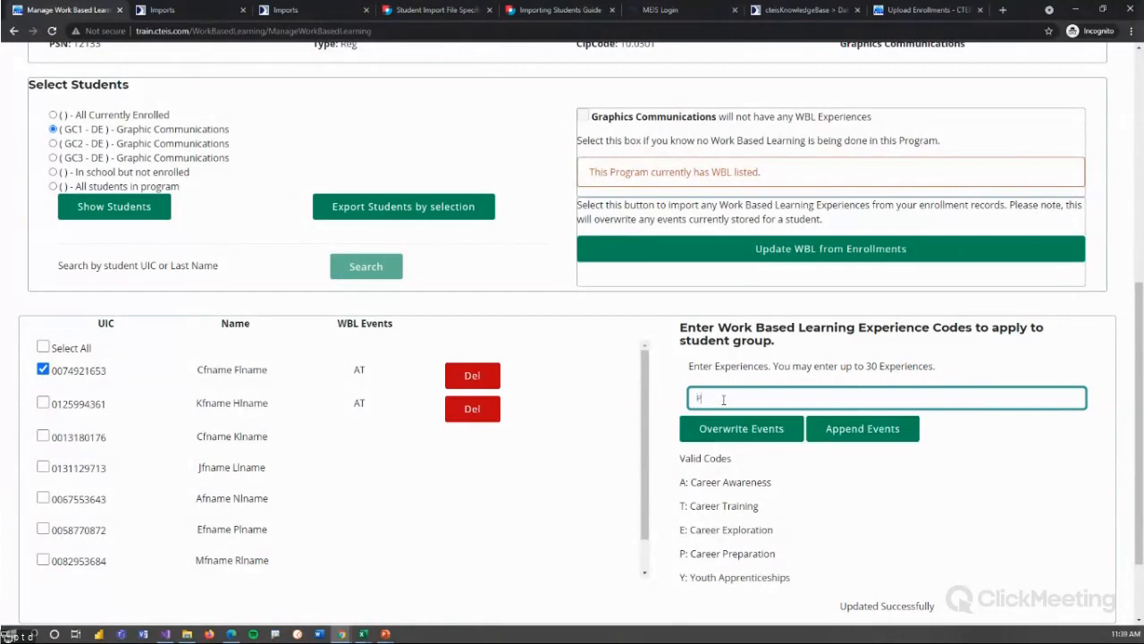
{"action": "type", "text": "Y"}
{"action": "left_click", "coordinate": [852, 433]}
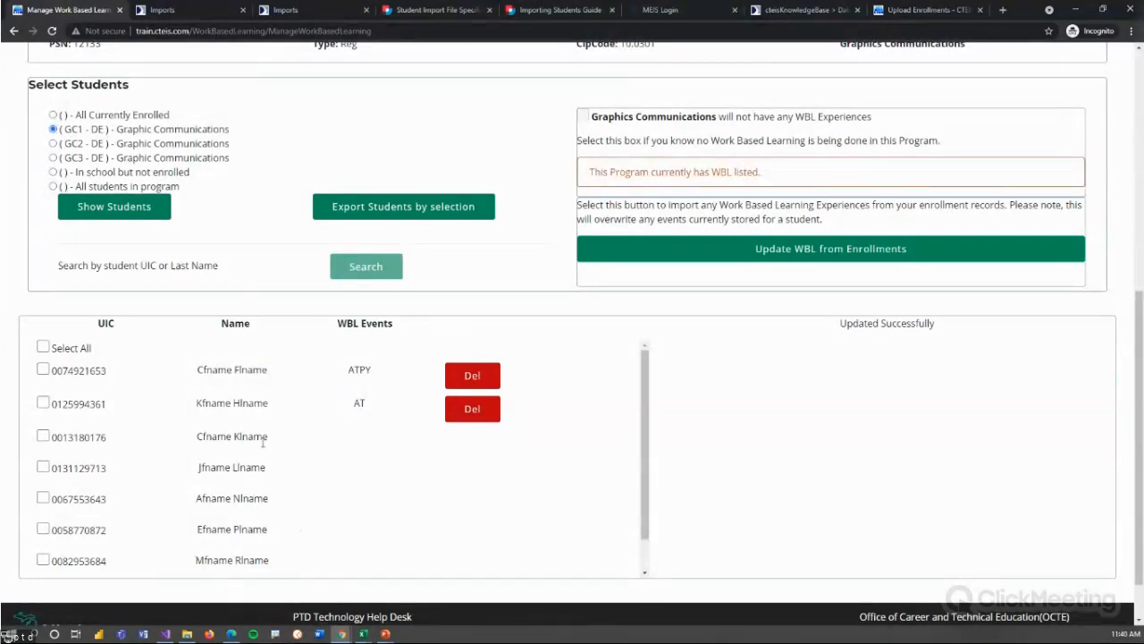
Export the GC1 students and open StudentWorkBasedLearning12133.xlsx in Excel, widening the Program Name column to read it.
{"action": "left_click", "coordinate": [402, 215]}
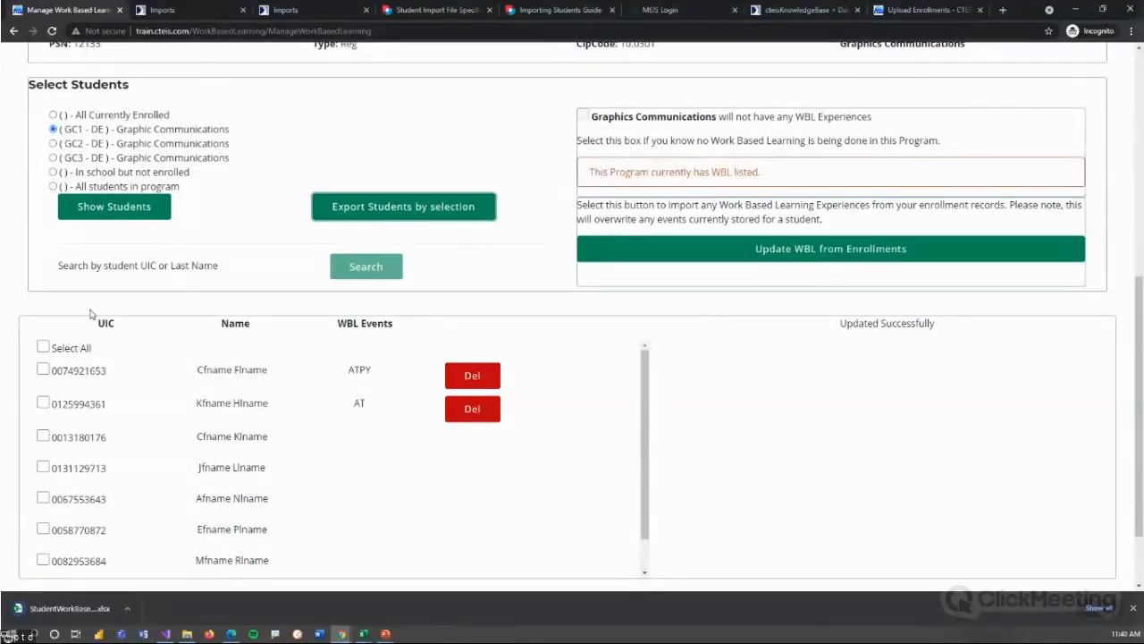
{"action": "left_click", "coordinate": [76, 610]}
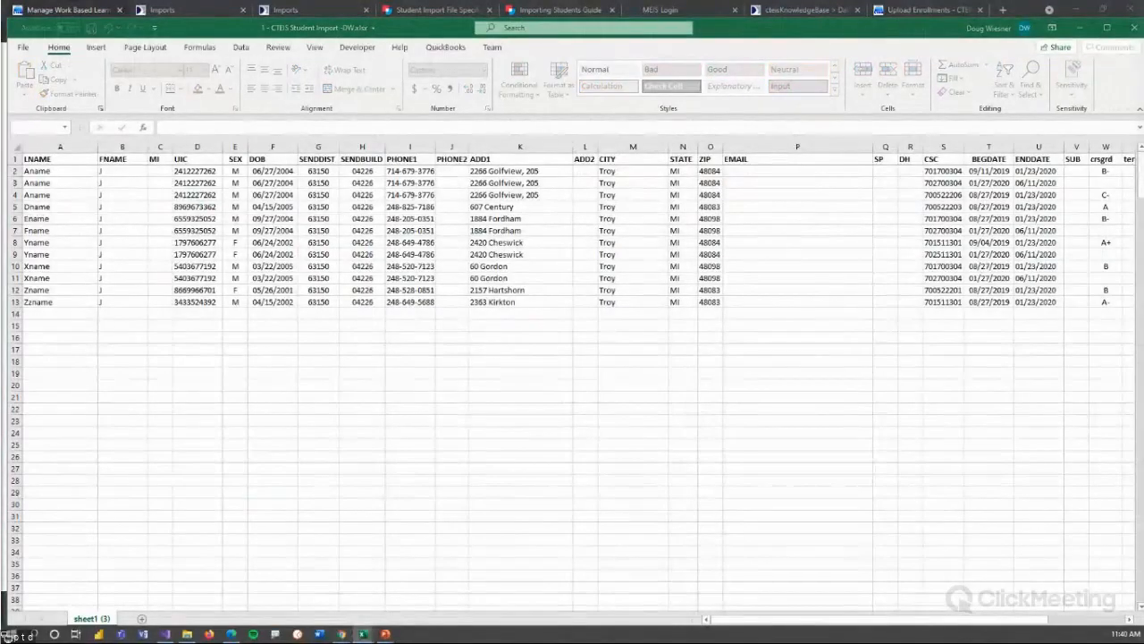
{"action": "left_click_drag", "start_coordinate": [268, 201], "coordinate": [749, 24]}
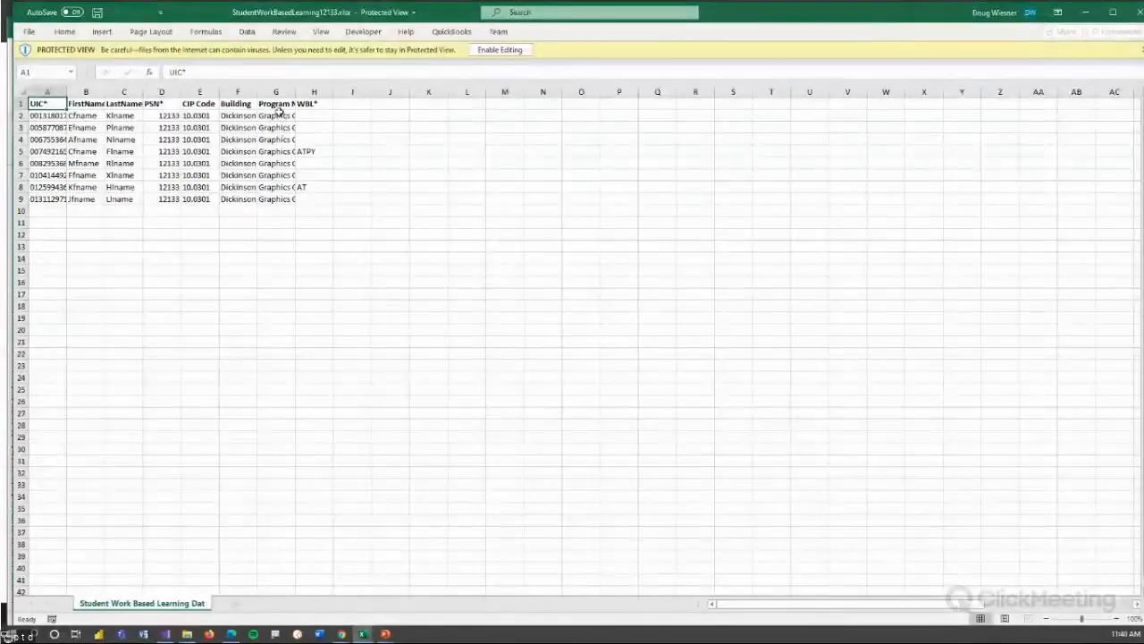
{"action": "left_click_drag", "start_coordinate": [295, 91], "coordinate": [335, 103]}
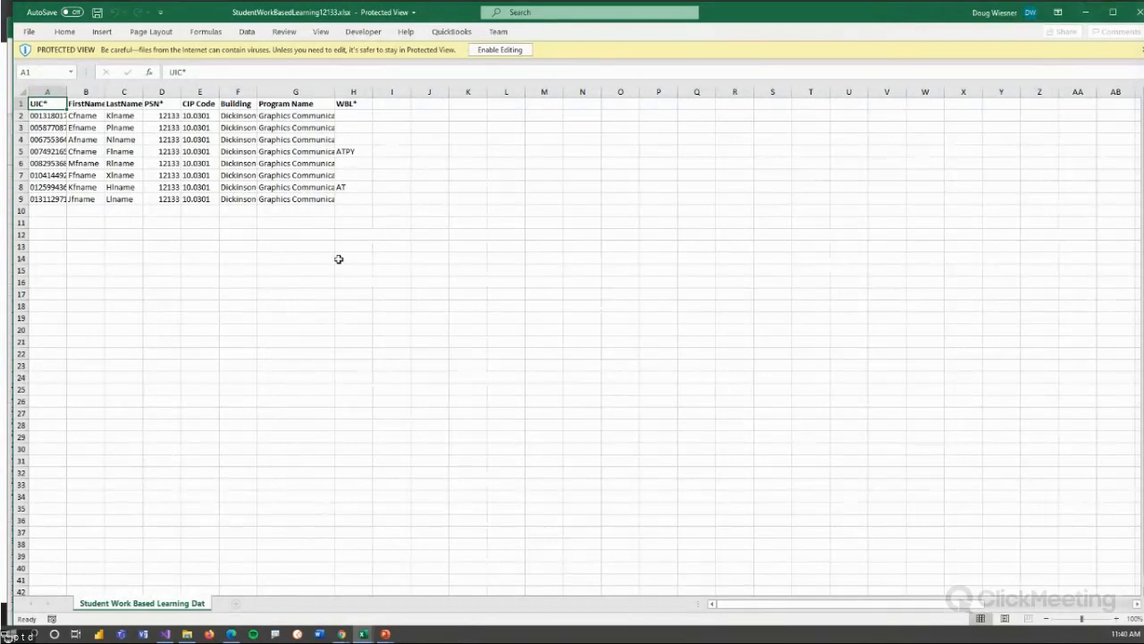
Enable editing of the exported workbook, enter ET in WBL cell H3 and save the file.
{"action": "left_click", "coordinate": [358, 127]}
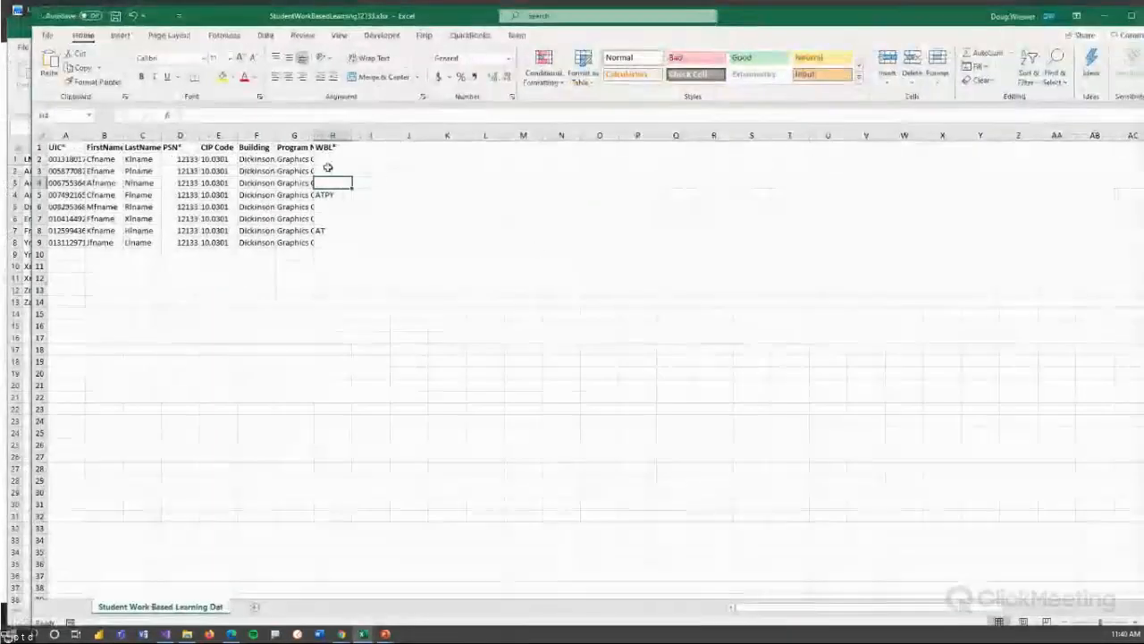
{"action": "type", "text": "ET"}
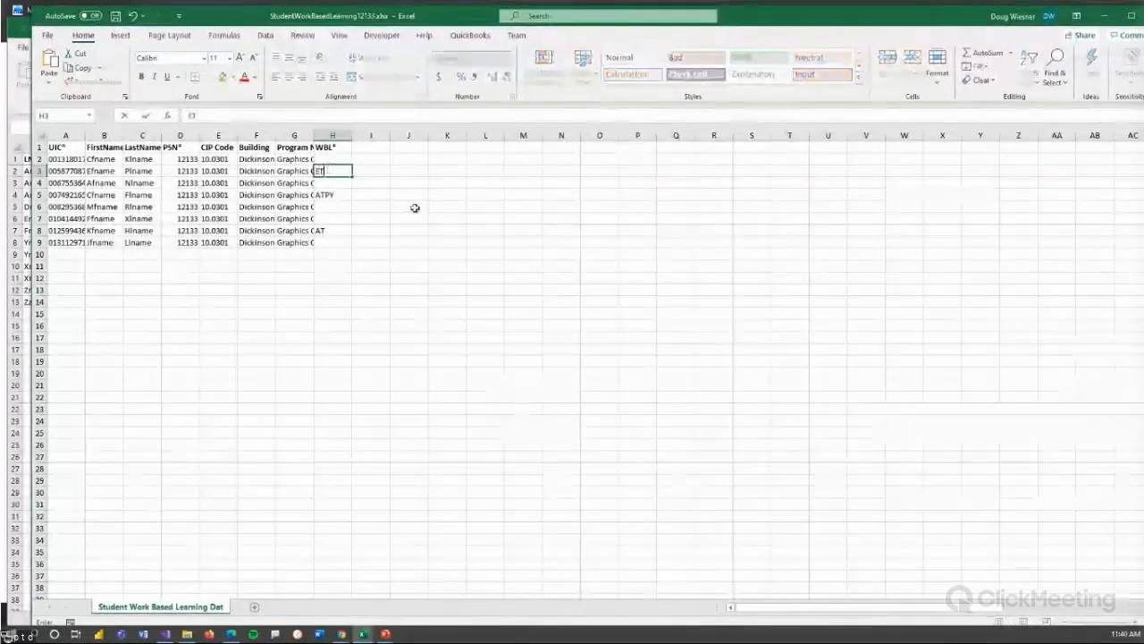
{"action": "left_click", "coordinate": [340, 206]}
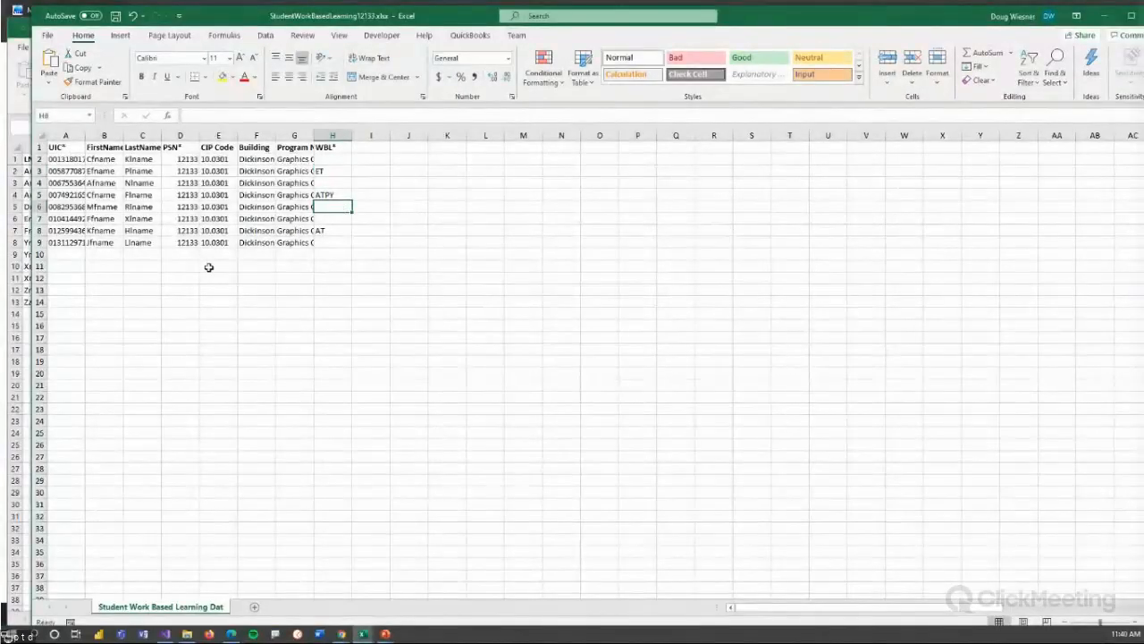
{"action": "left_click", "coordinate": [116, 19]}
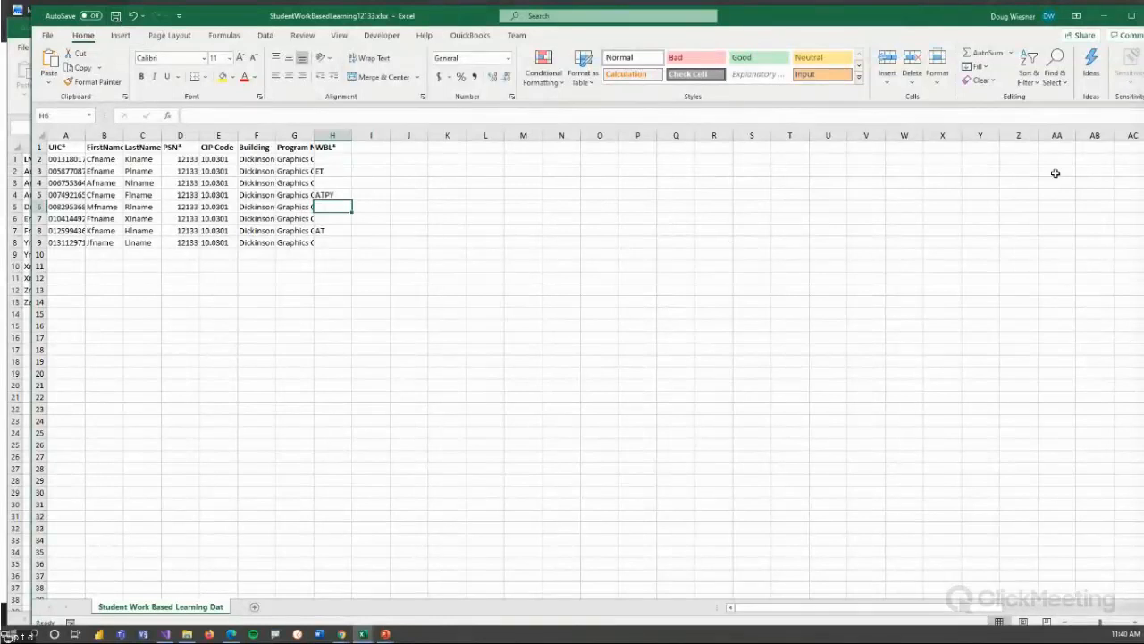
Return to the Manage Work Based Learning page in the browser and look up the Import Work Based Learning option.
{"action": "left_click", "coordinate": [1105, 15]}
{"action": "left_click", "coordinate": [39, 8]}
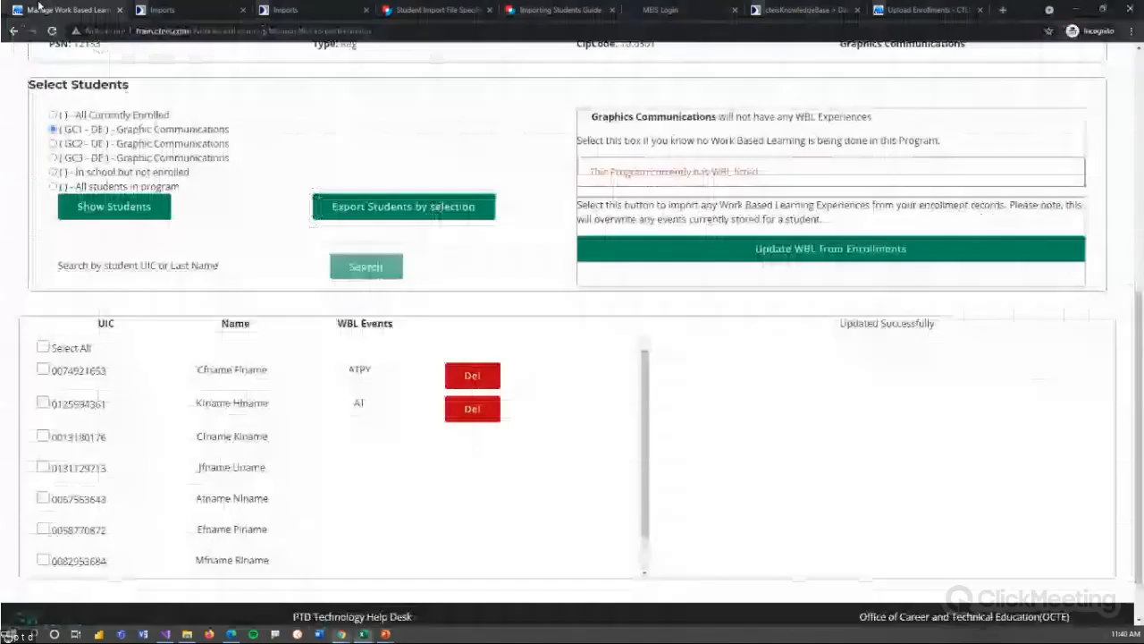
{"action": "scroll", "coordinate": [533, 322], "scroll_direction": "up", "scroll_amount": 1}
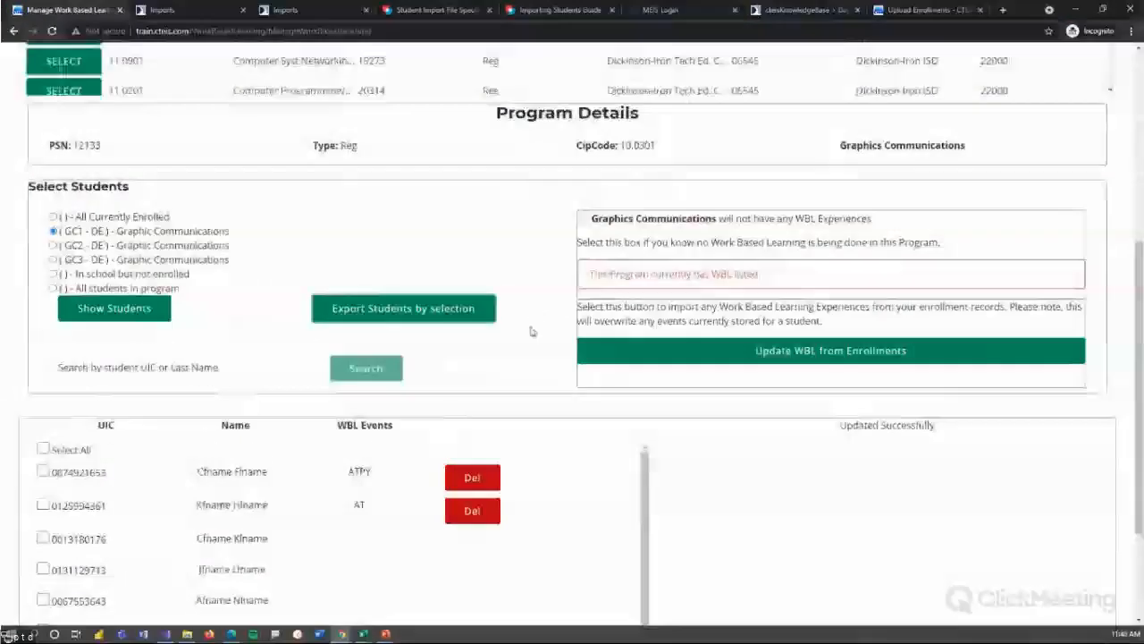
{"action": "scroll", "coordinate": [303, 349], "scroll_direction": "up", "scroll_amount": 3}
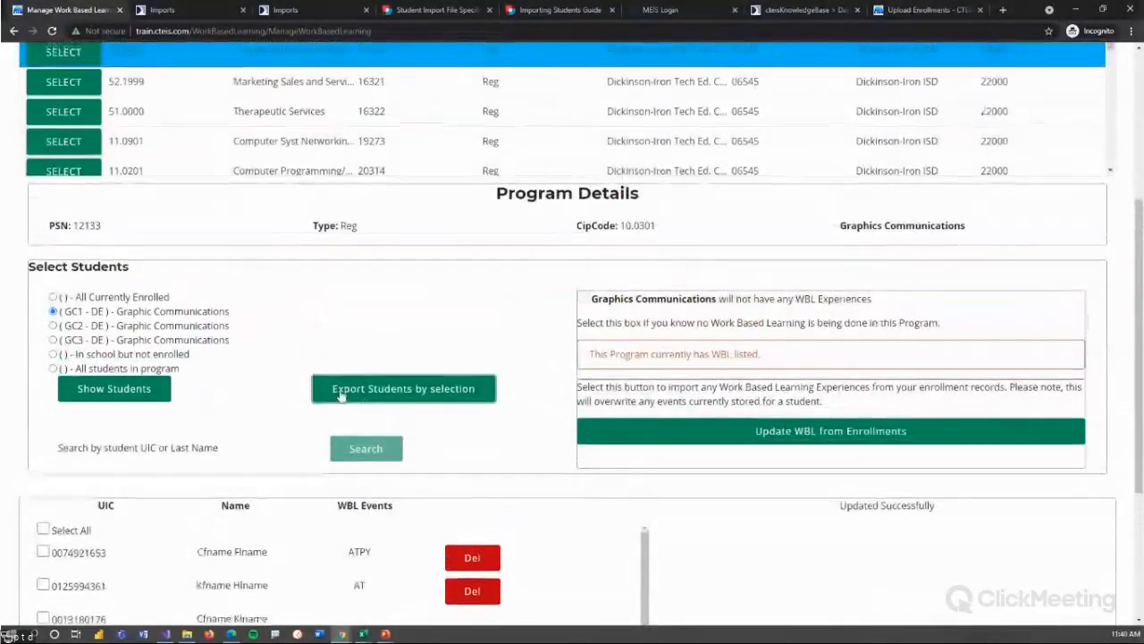
{"action": "scroll", "coordinate": [190, 43], "scroll_direction": "up", "scroll_amount": 1}
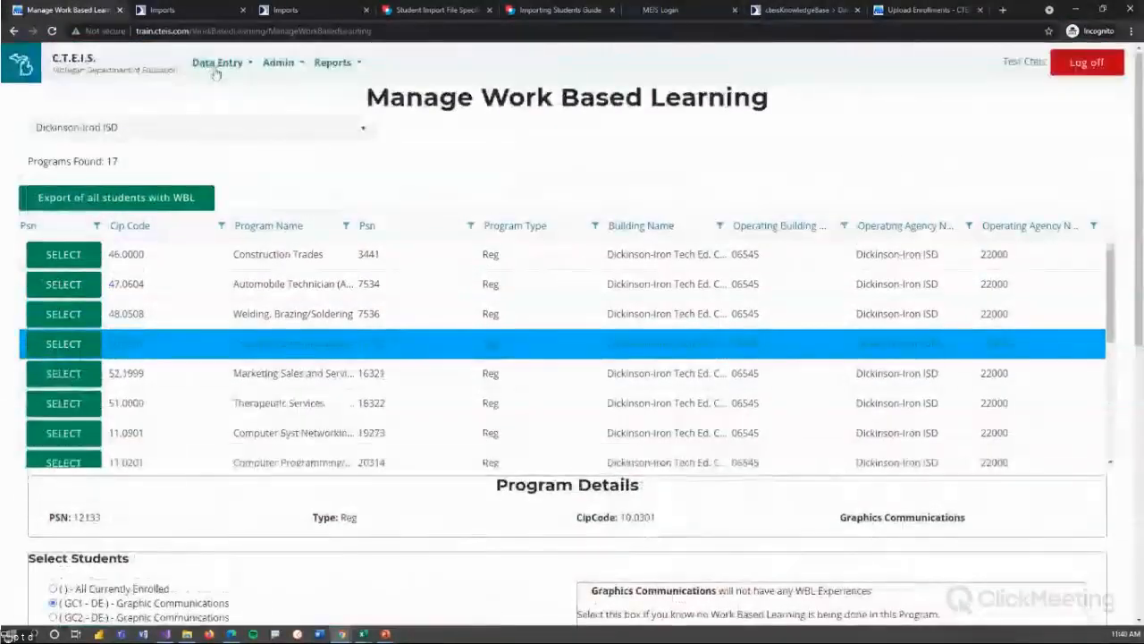
{"action": "left_click", "coordinate": [217, 61]}
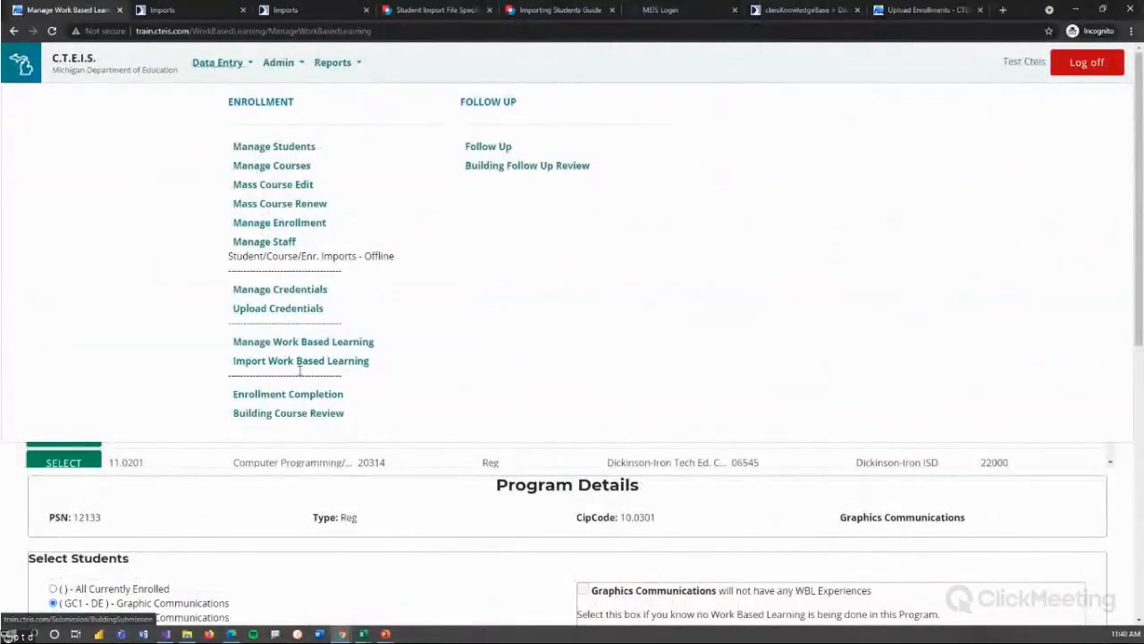
{"action": "left_click", "coordinate": [260, 552]}
Update the Graphics Communications work-based learning experiences from the enrollment records and review the GC1 students' events.
{"action": "scroll", "coordinate": [222, 434], "scroll_direction": "down", "scroll_amount": 5}
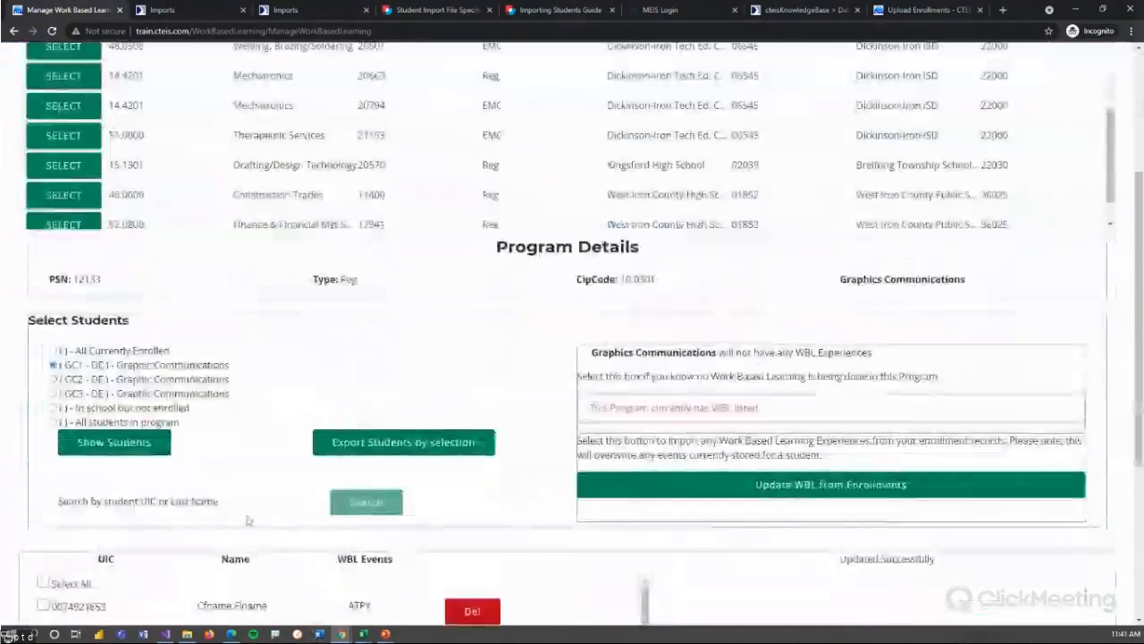
{"action": "scroll", "coordinate": [248, 520], "scroll_direction": "down", "scroll_amount": 3}
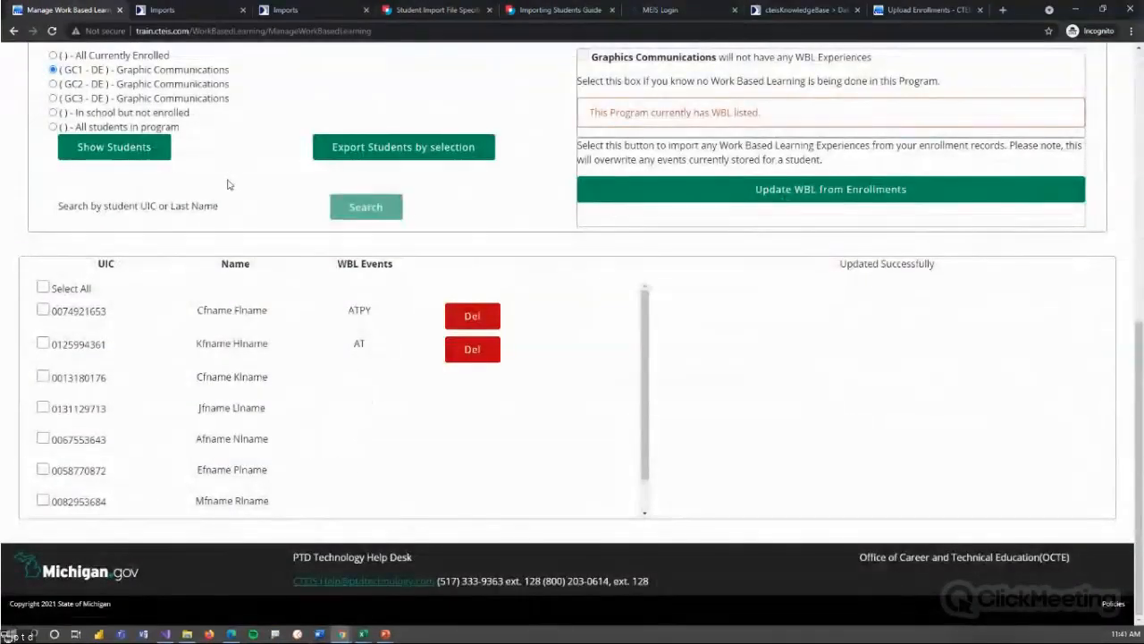
{"action": "scroll", "coordinate": [268, 241], "scroll_direction": "up", "scroll_amount": 2}
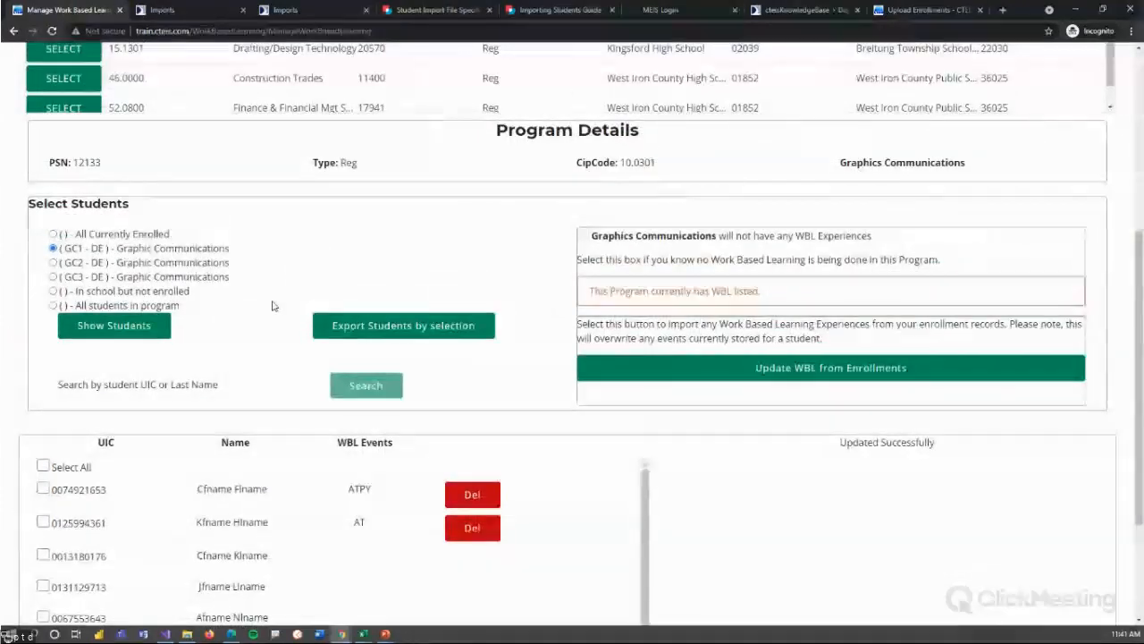
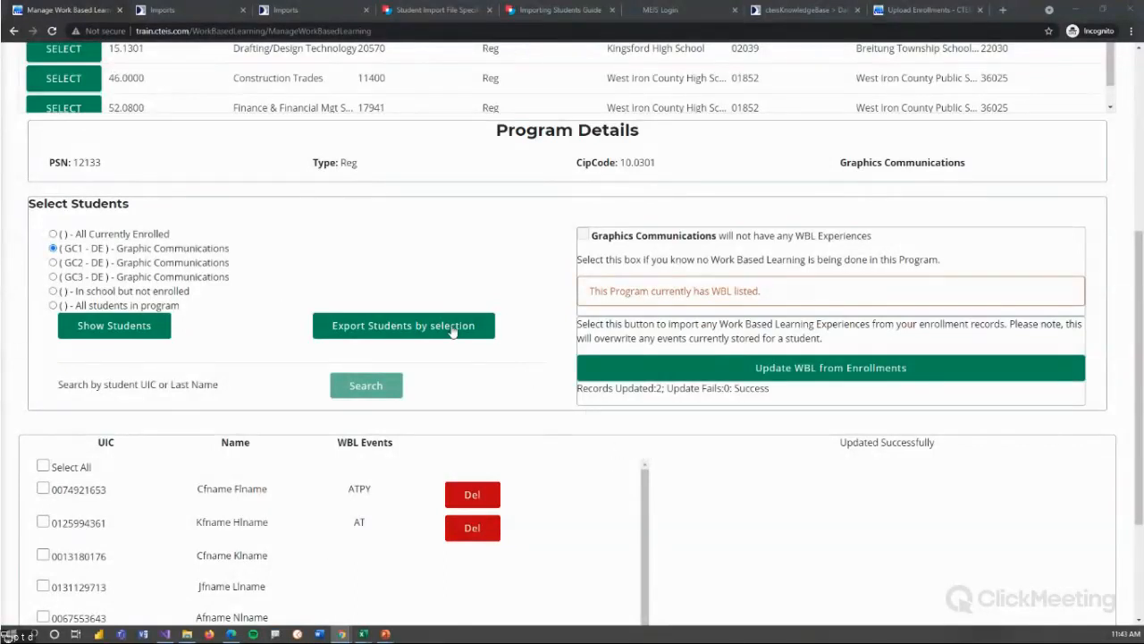
{"action": "scroll", "coordinate": [327, 358], "scroll_direction": "up", "scroll_amount": 1}
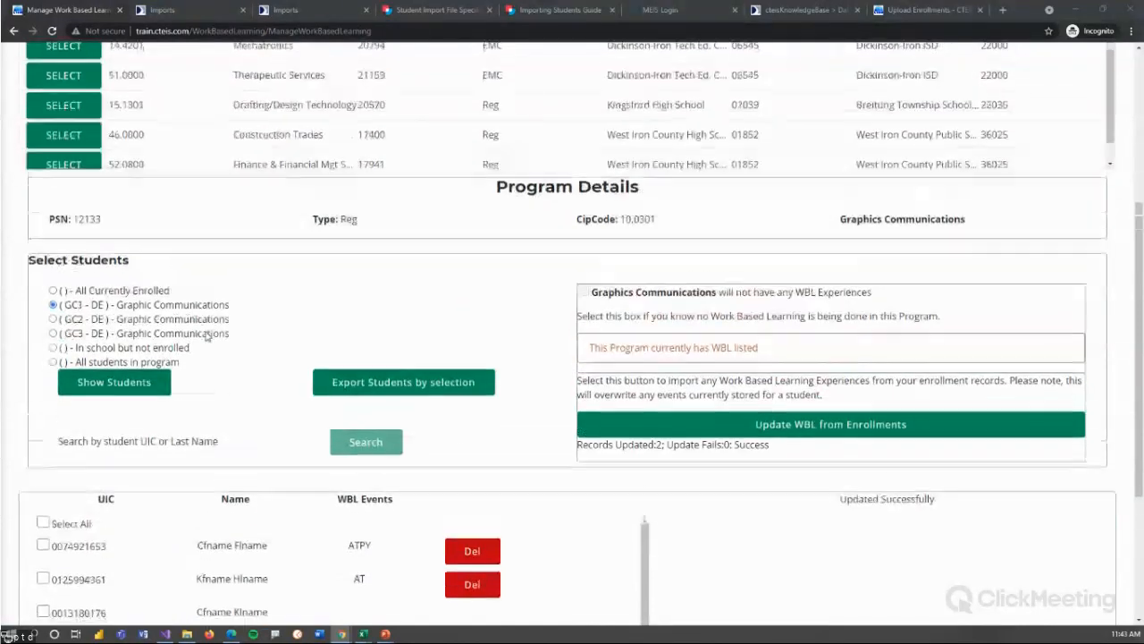
{"action": "scroll", "coordinate": [372, 502], "scroll_direction": "down", "scroll_amount": 3}
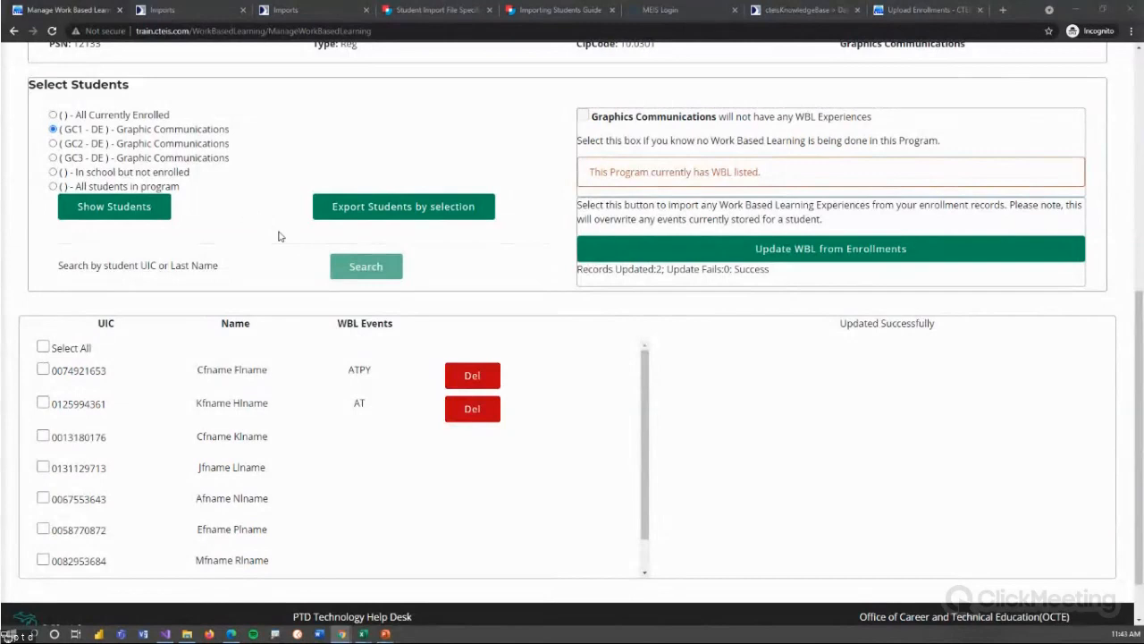
{"action": "scroll", "coordinate": [259, 282], "scroll_direction": "up", "scroll_amount": 1}
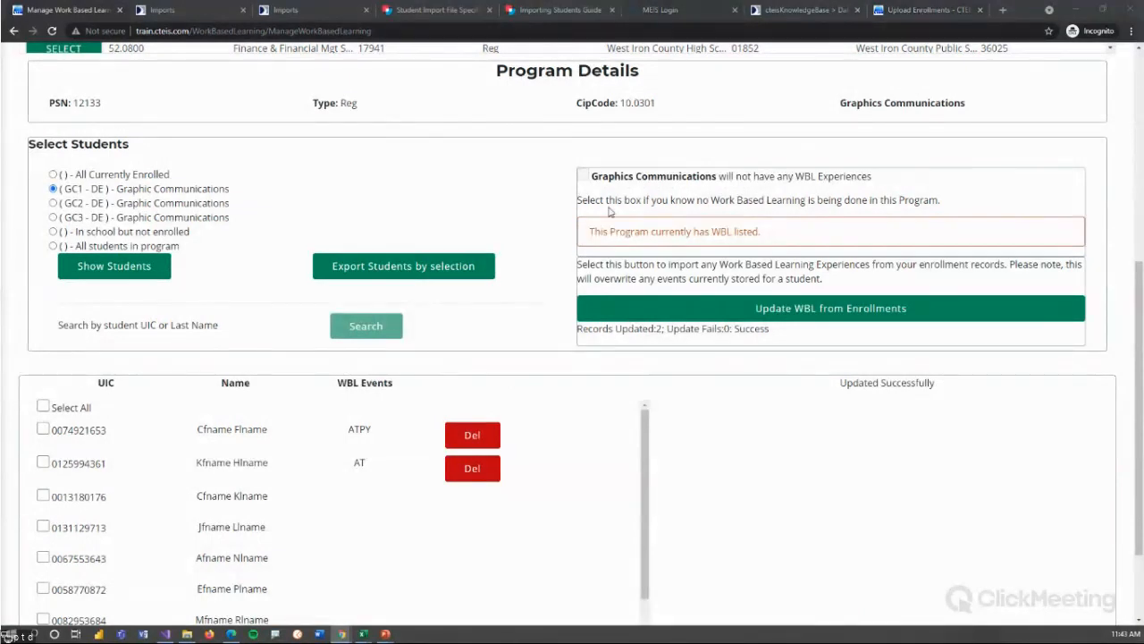
Switch to the StudentWorkBasedLearning12133.xlsx workbook in Excel and review its columns and WBL codes.
{"action": "mouse_move", "coordinate": [364, 633]}
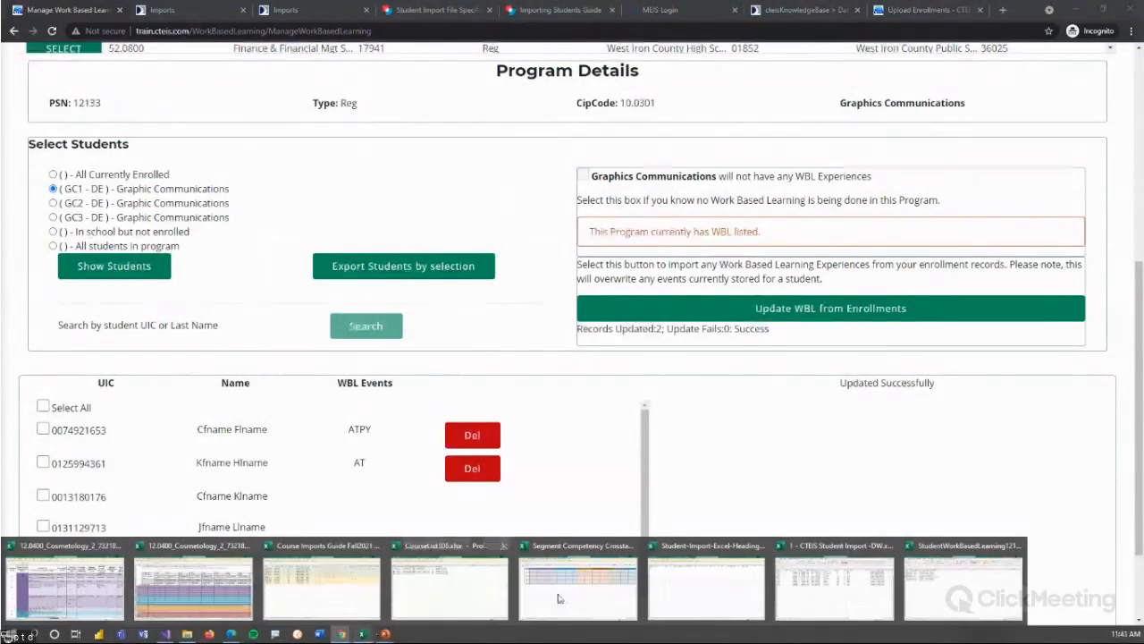
{"action": "left_click", "coordinate": [917, 610]}
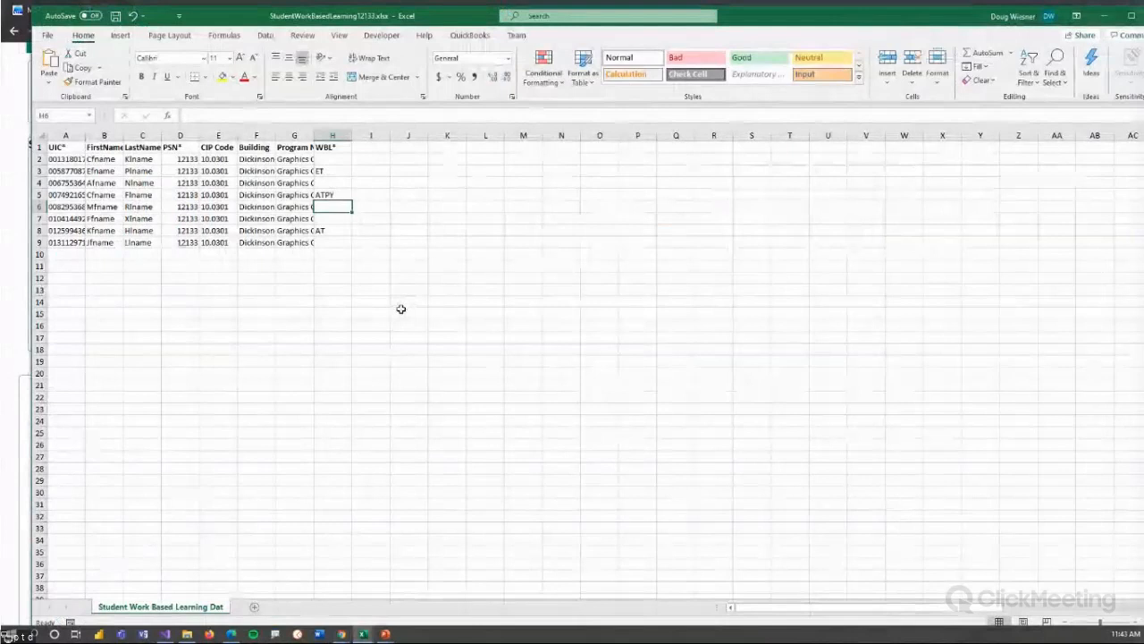
{"action": "left_click_drag", "start_coordinate": [233, 20], "coordinate": [216, 39]}
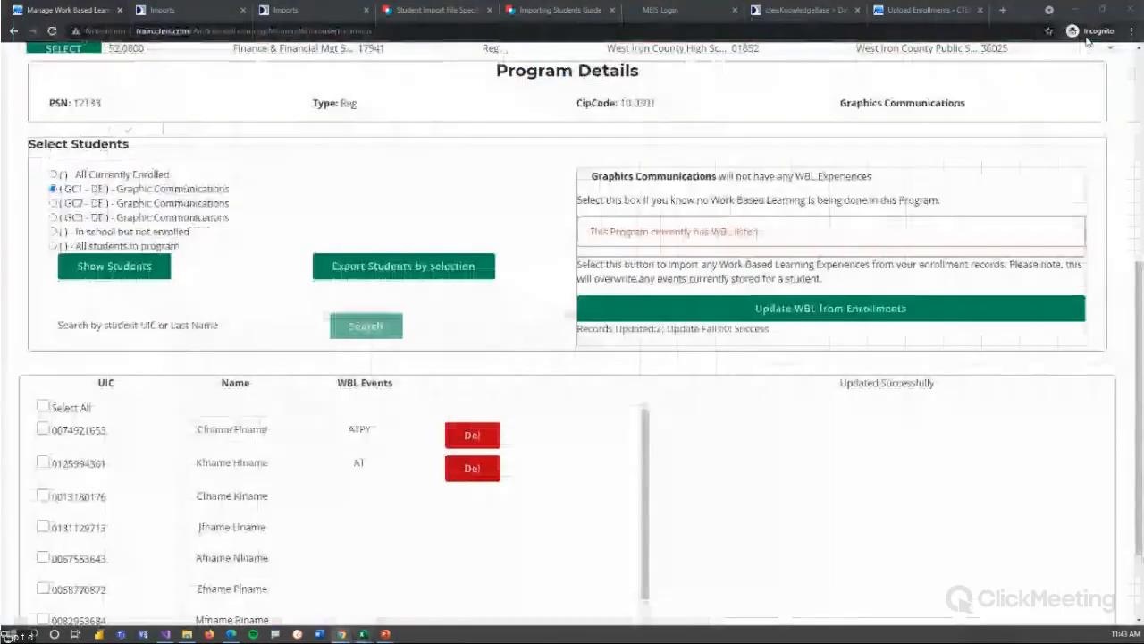
Return to the browser, open Import Work Based Learning and load the records from StudentWorkBasedLearning12133.xlsx.
{"action": "left_click", "coordinate": [1088, 34]}
{"action": "scroll", "coordinate": [223, 55], "scroll_direction": "up", "scroll_amount": 5}
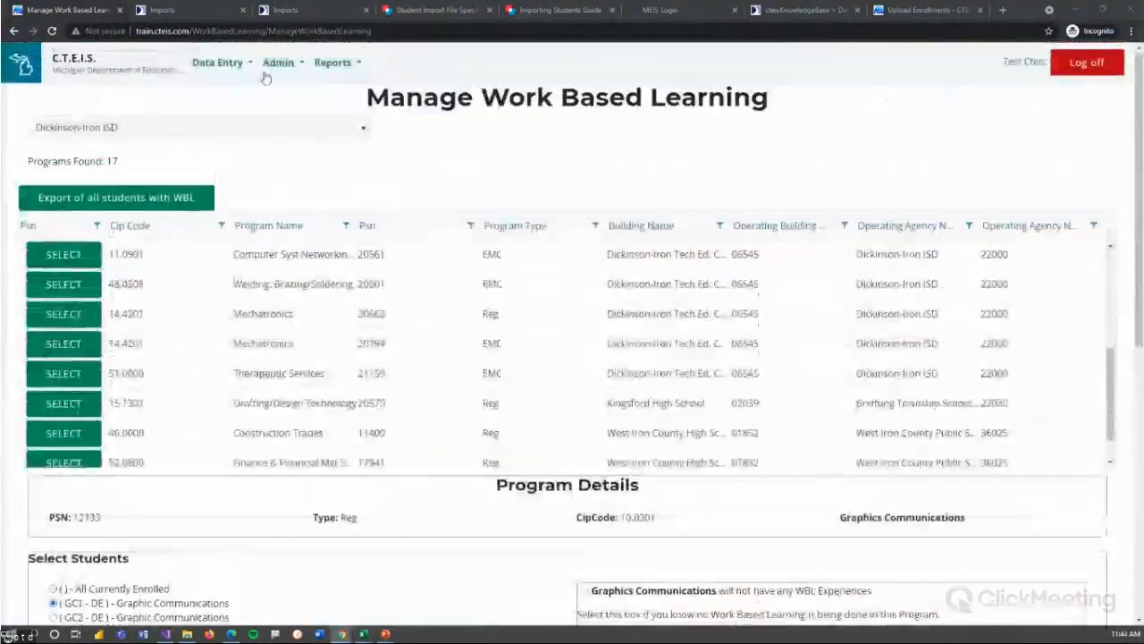
{"action": "left_click", "coordinate": [219, 62]}
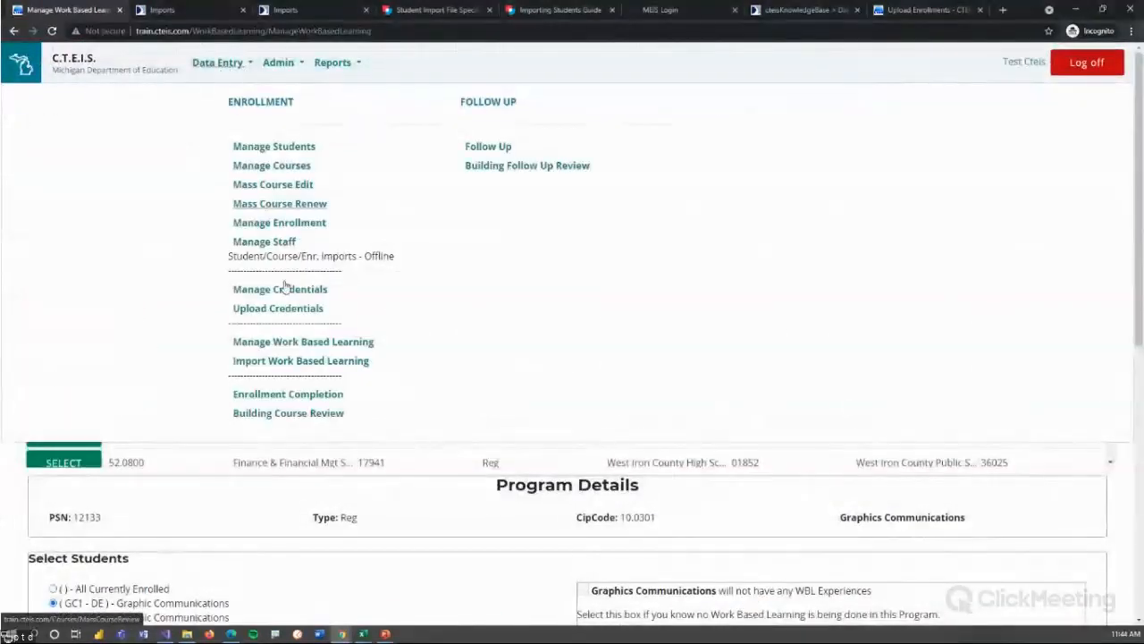
{"action": "left_click", "coordinate": [290, 362]}
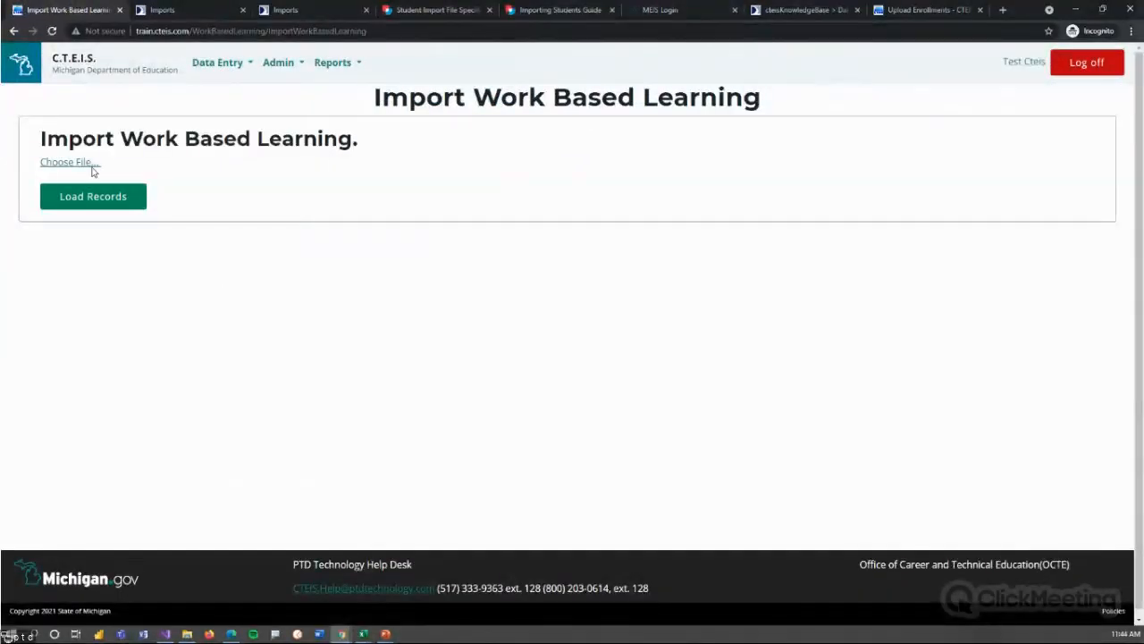
{"action": "left_click", "coordinate": [77, 167]}
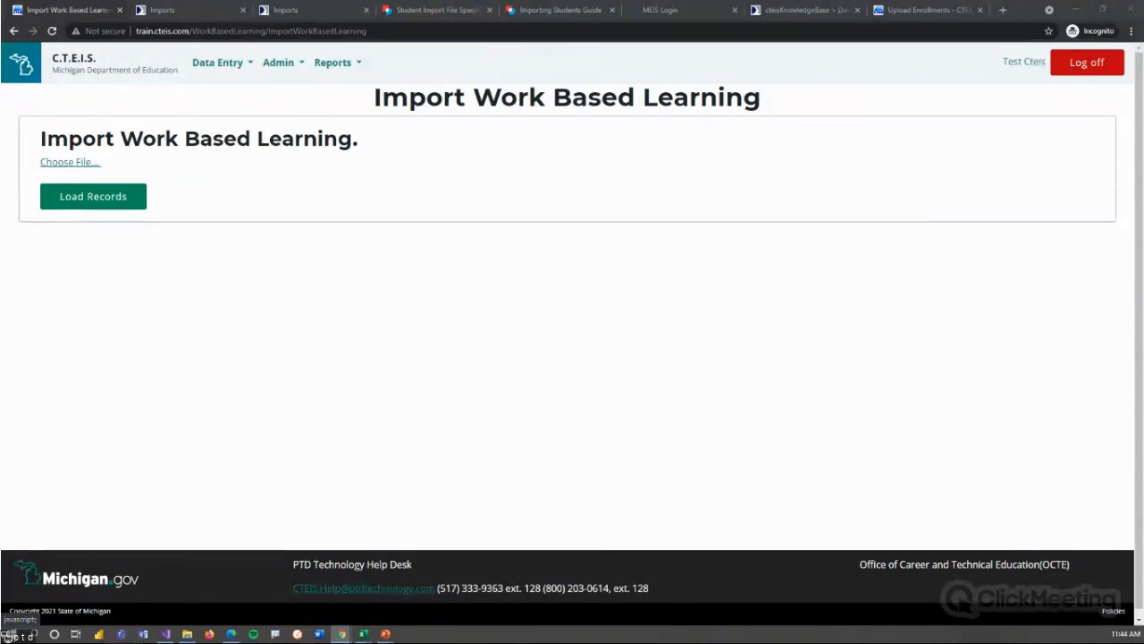
{"action": "key", "text": "Return"}
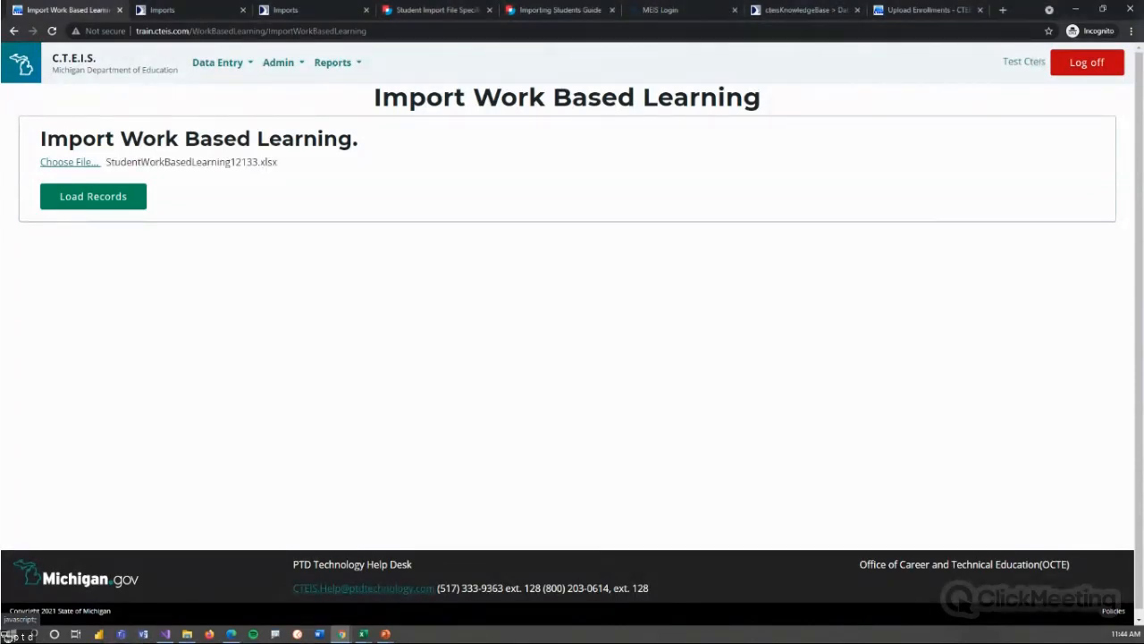
{"action": "left_click", "coordinate": [92, 197]}
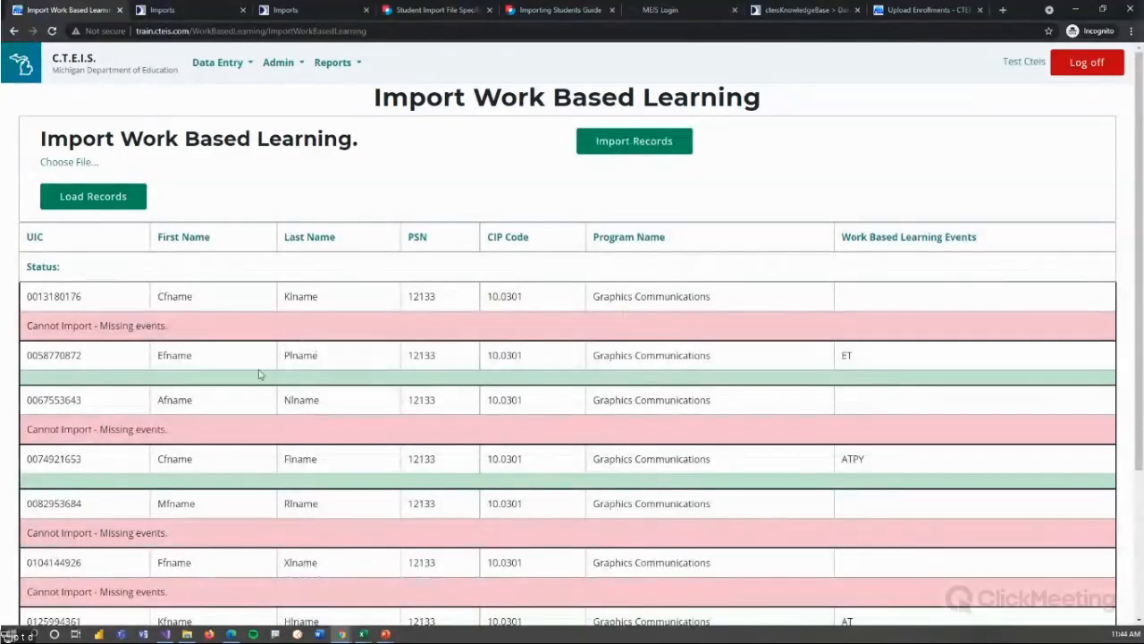
Review the loaded work-based learning records, then import them and confirm overwriting the matching student records.
{"action": "scroll", "coordinate": [258, 376], "scroll_direction": "down", "scroll_amount": 2}
{"action": "scroll", "coordinate": [261, 376], "scroll_direction": "down", "scroll_amount": 1}
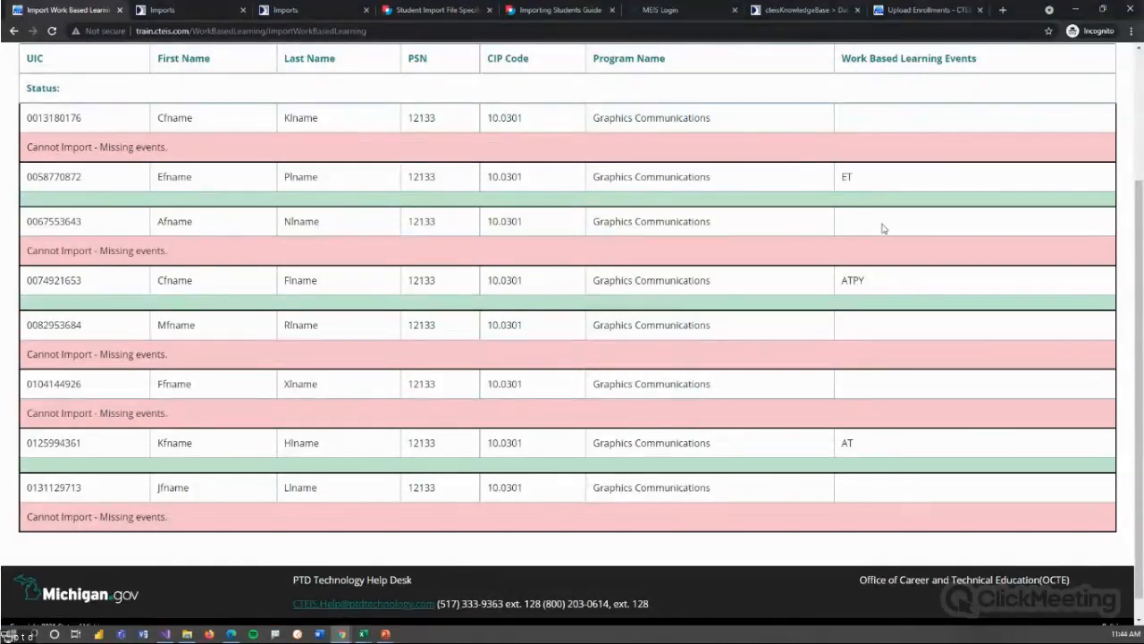
{"action": "scroll", "coordinate": [365, 409], "scroll_direction": "down", "scroll_amount": 1}
{"action": "scroll", "coordinate": [401, 392], "scroll_direction": "up", "scroll_amount": 3}
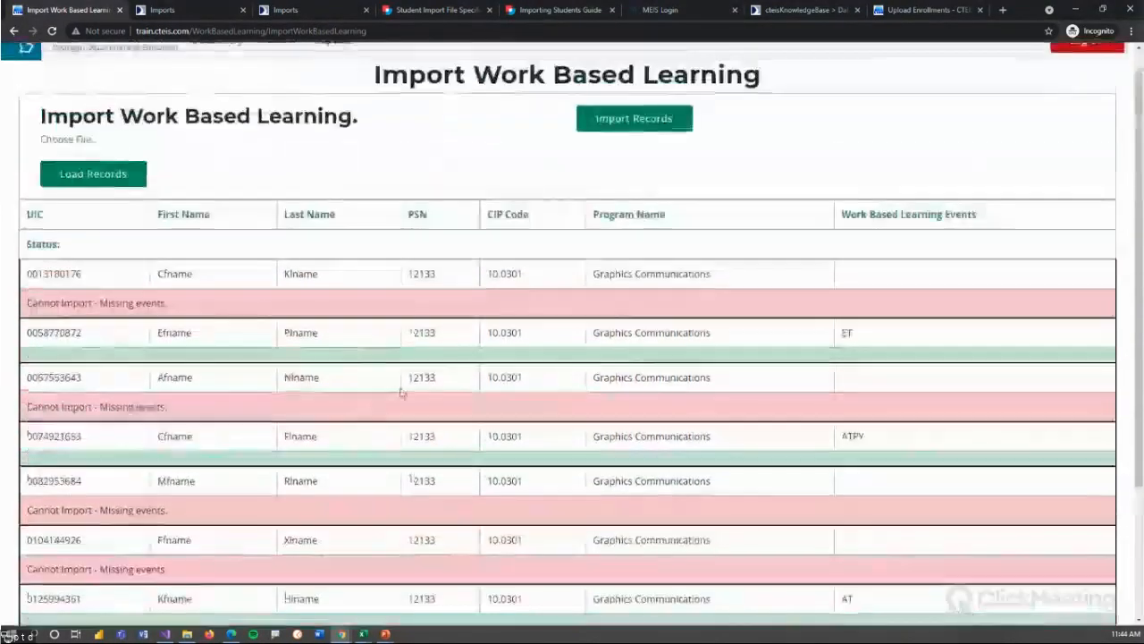
{"action": "left_click", "coordinate": [641, 121]}
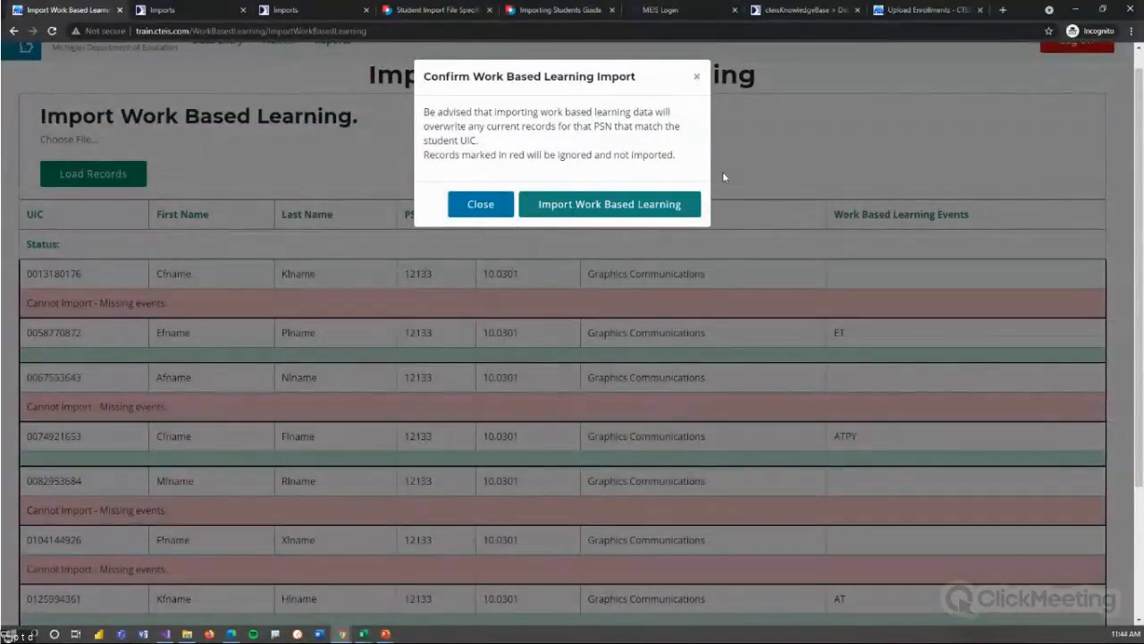
{"action": "left_click", "coordinate": [566, 212]}
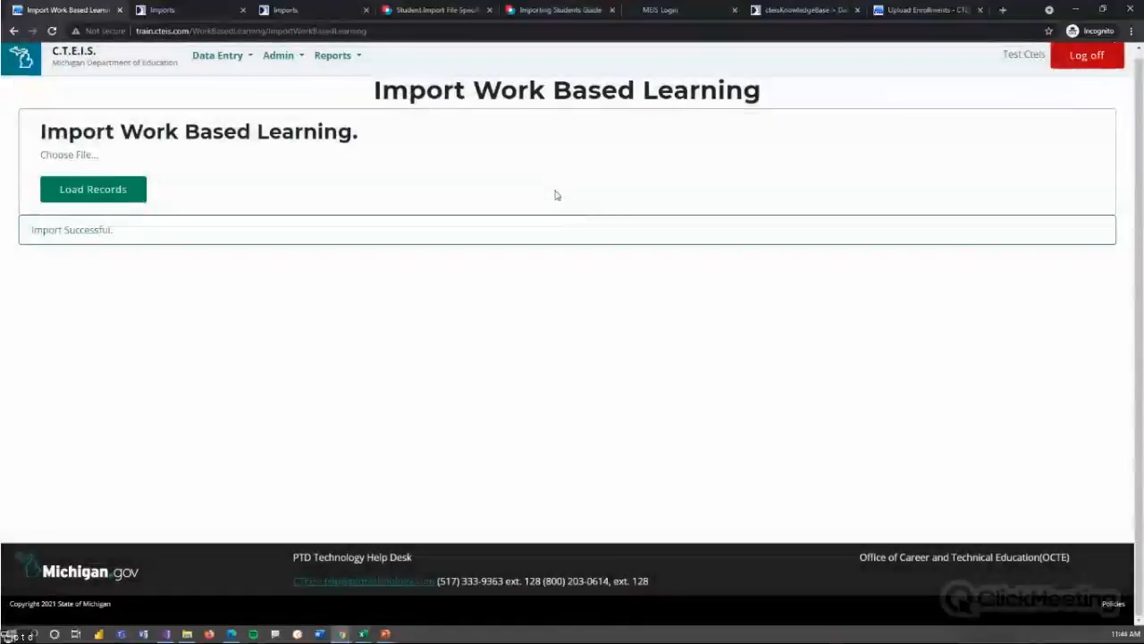
Go back to Manage Work Based Learning, choose Dickinson-Iron ISD and select the Graphics Communications program, PSN 12133.
{"action": "left_click", "coordinate": [223, 58]}
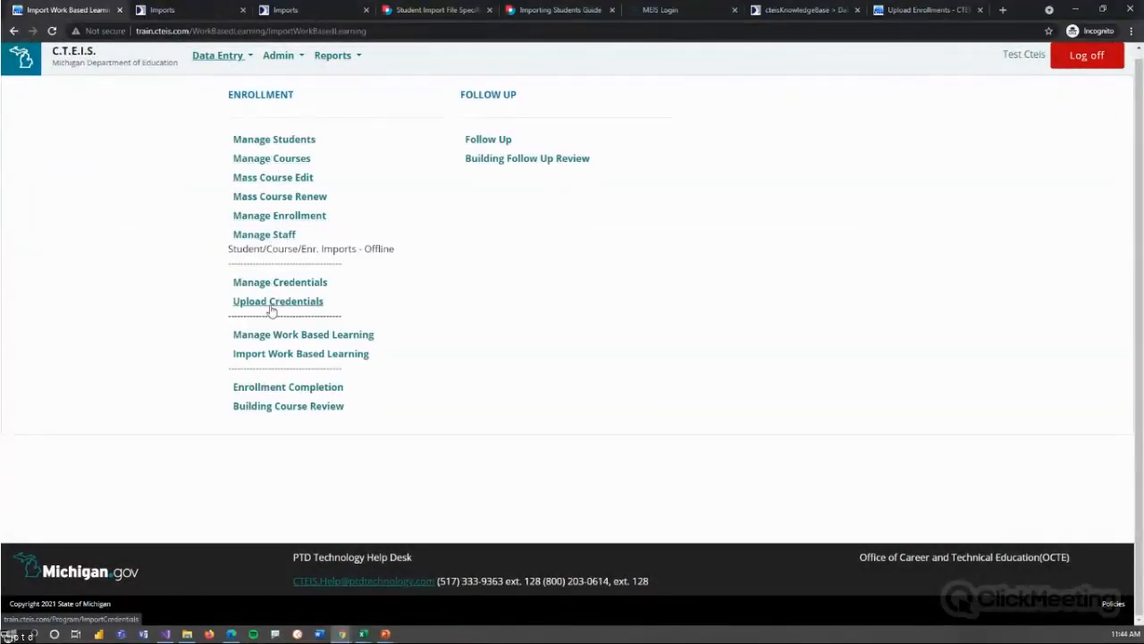
{"action": "left_click", "coordinate": [284, 336]}
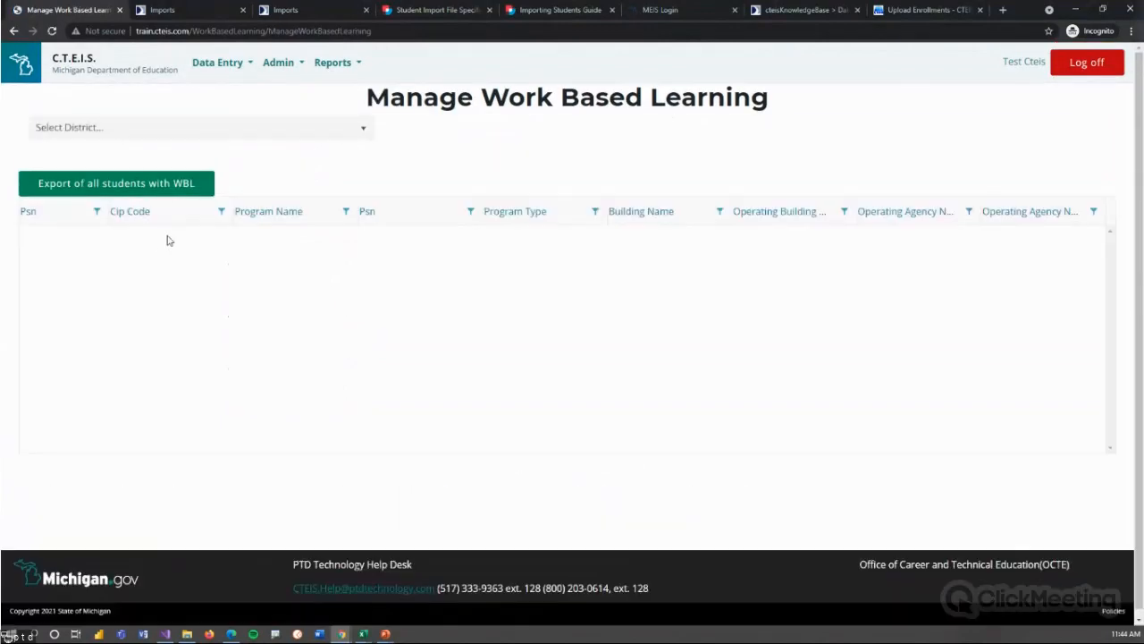
{"action": "left_click", "coordinate": [122, 134]}
{"action": "left_click", "coordinate": [100, 176]}
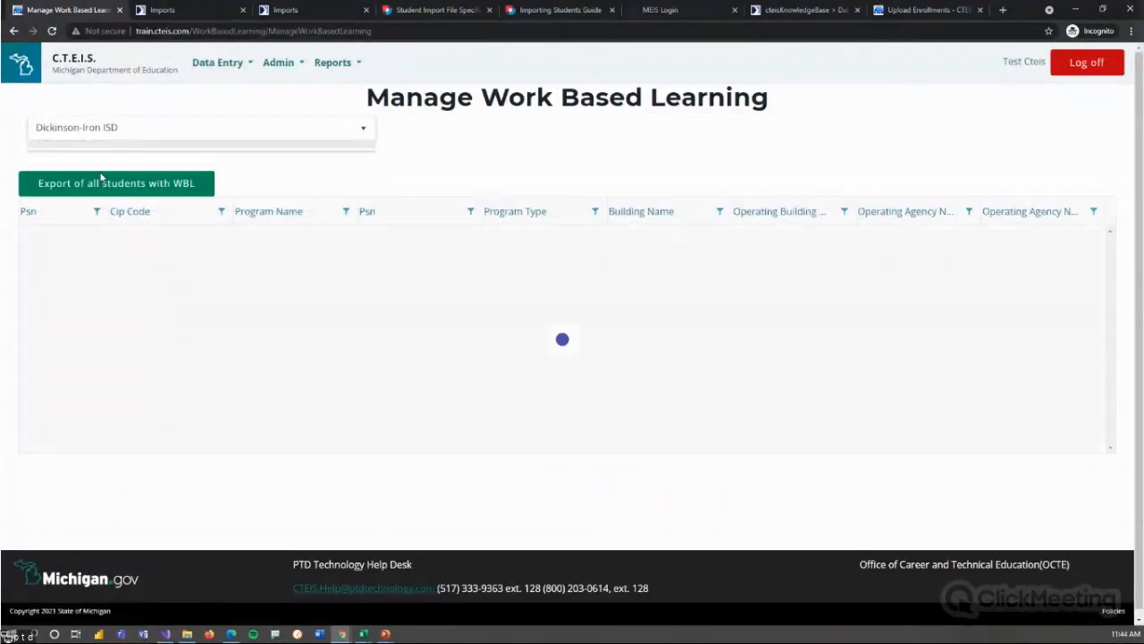
{"action": "left_click", "coordinate": [278, 355]}
{"action": "scroll", "coordinate": [278, 355], "scroll_direction": "down", "scroll_amount": 10}
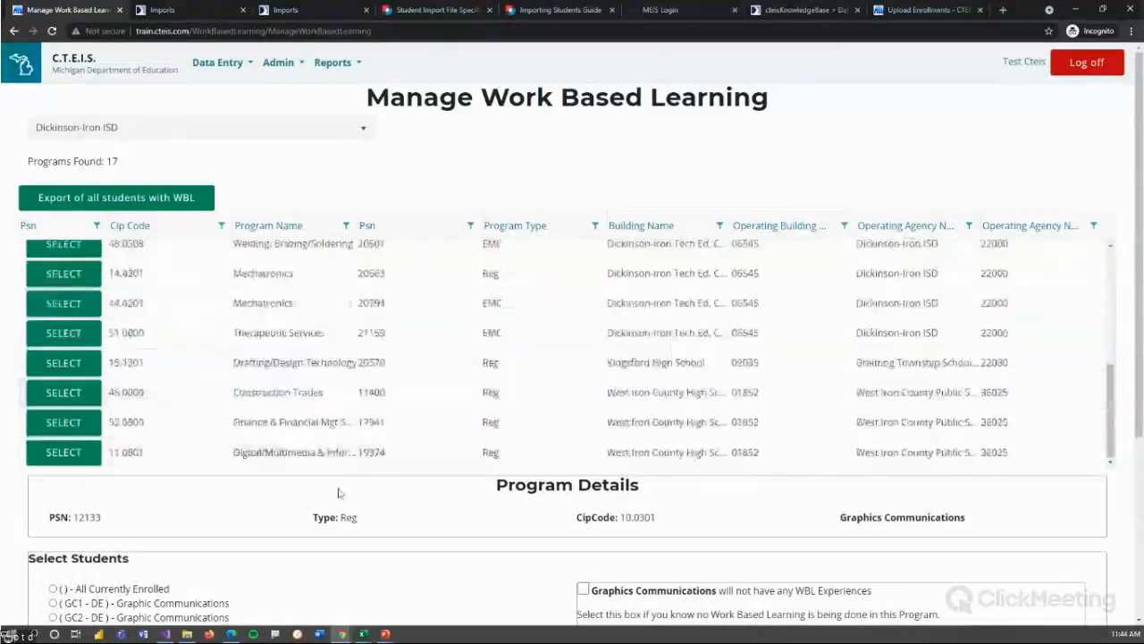
Show the GC1 - DE Graphic Communications students and check their WBL events for the imported ET entry.
{"action": "left_click", "coordinate": [53, 332]}
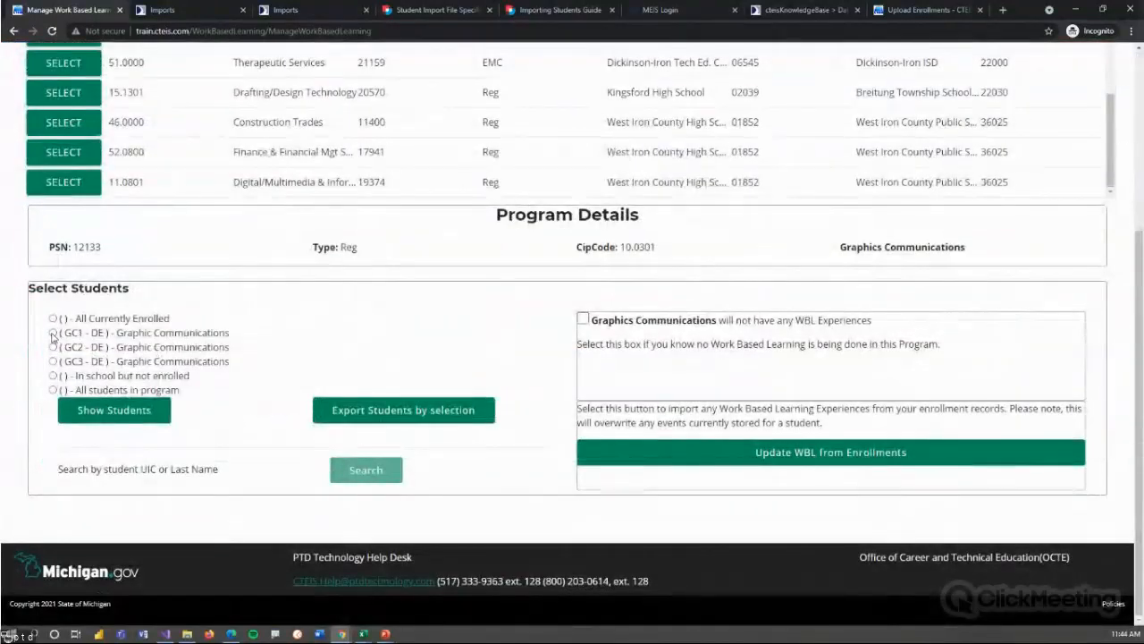
{"action": "left_click", "coordinate": [125, 422]}
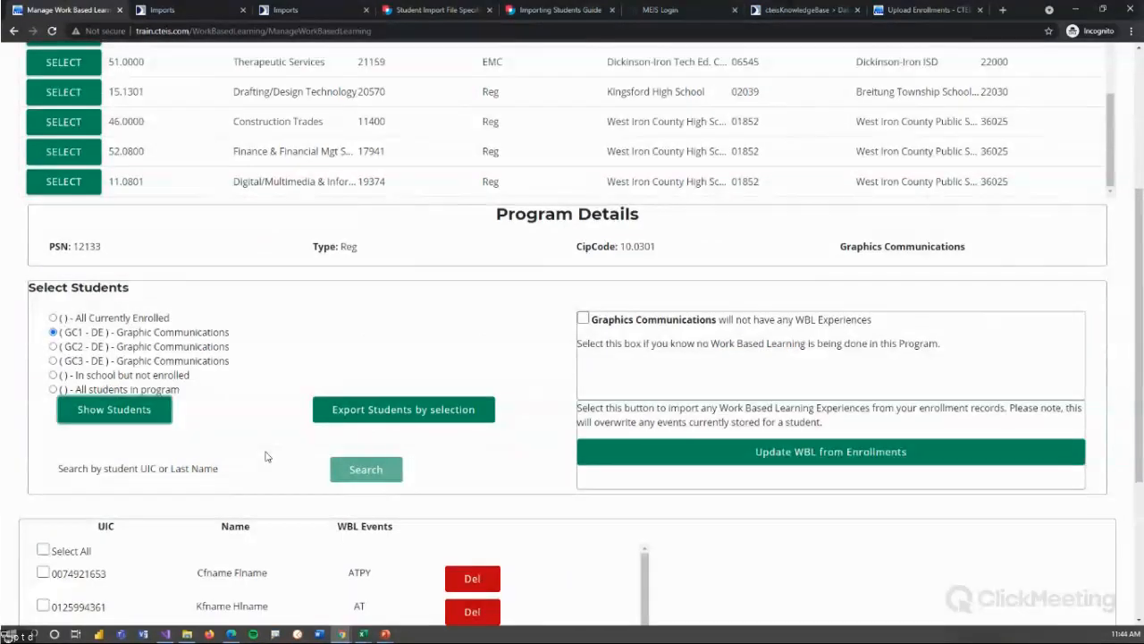
{"action": "scroll", "coordinate": [265, 457], "scroll_direction": "down", "scroll_amount": 2}
{"action": "scroll", "coordinate": [360, 536], "scroll_direction": "down", "scroll_amount": 1}
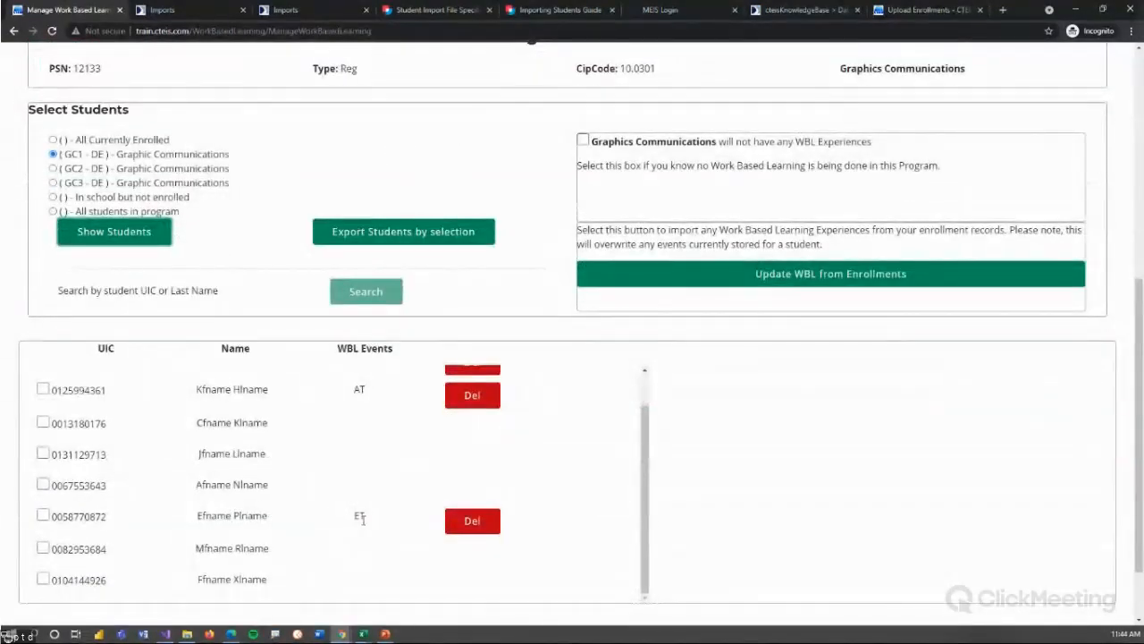
{"action": "double_click", "coordinate": [358, 516]}
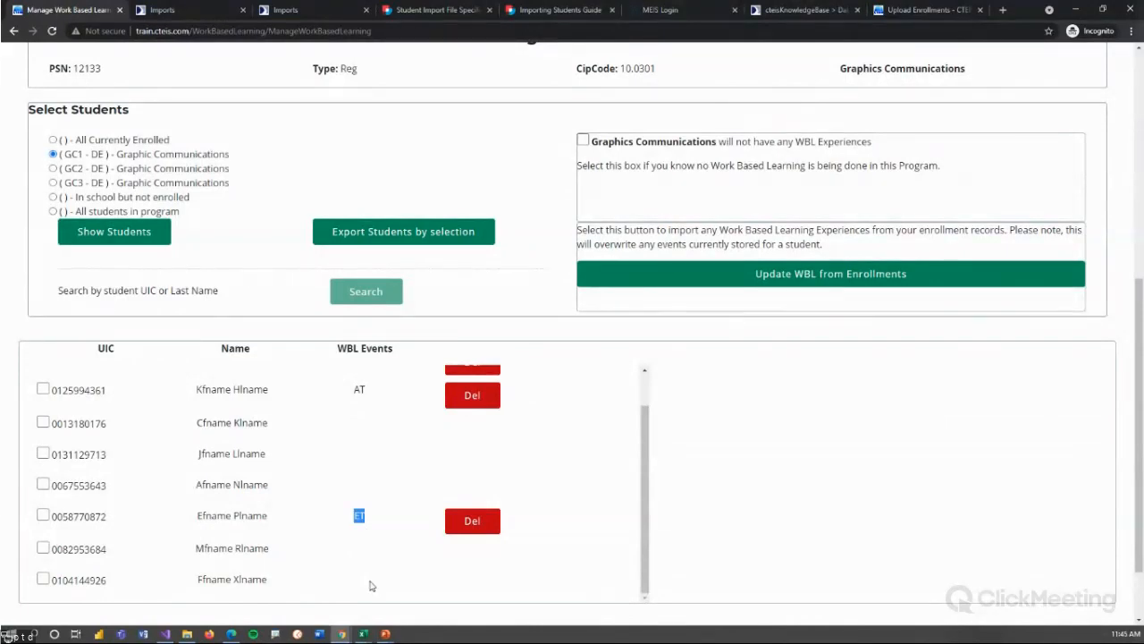
{"action": "scroll", "coordinate": [572, 447], "scroll_direction": "up", "scroll_amount": 1}
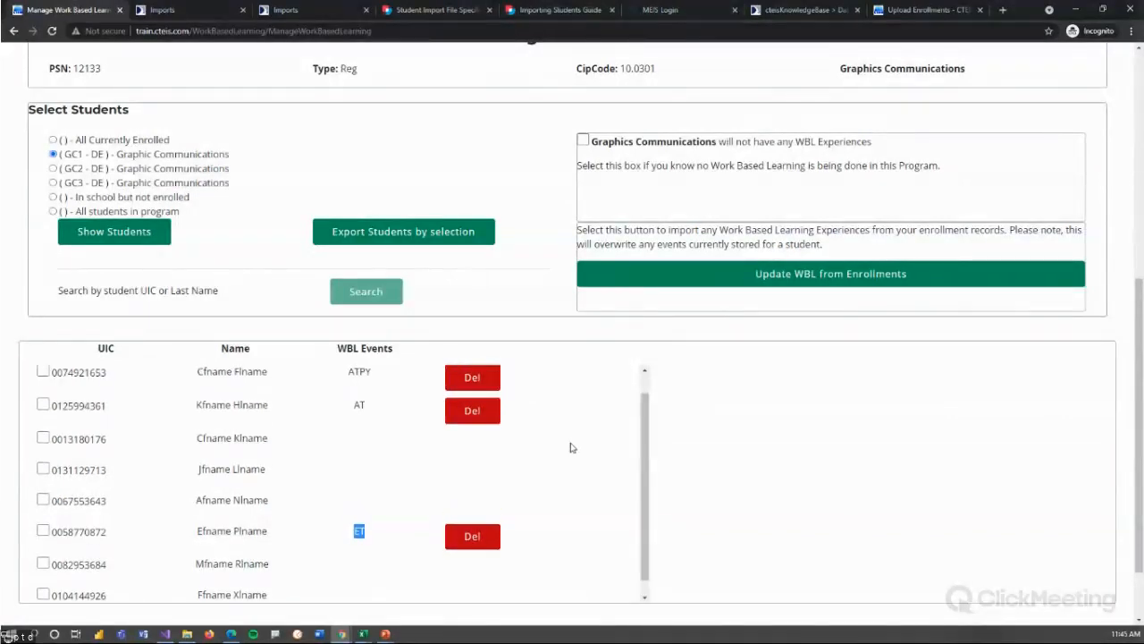
{"action": "scroll", "coordinate": [572, 446], "scroll_direction": "up", "scroll_amount": 4}
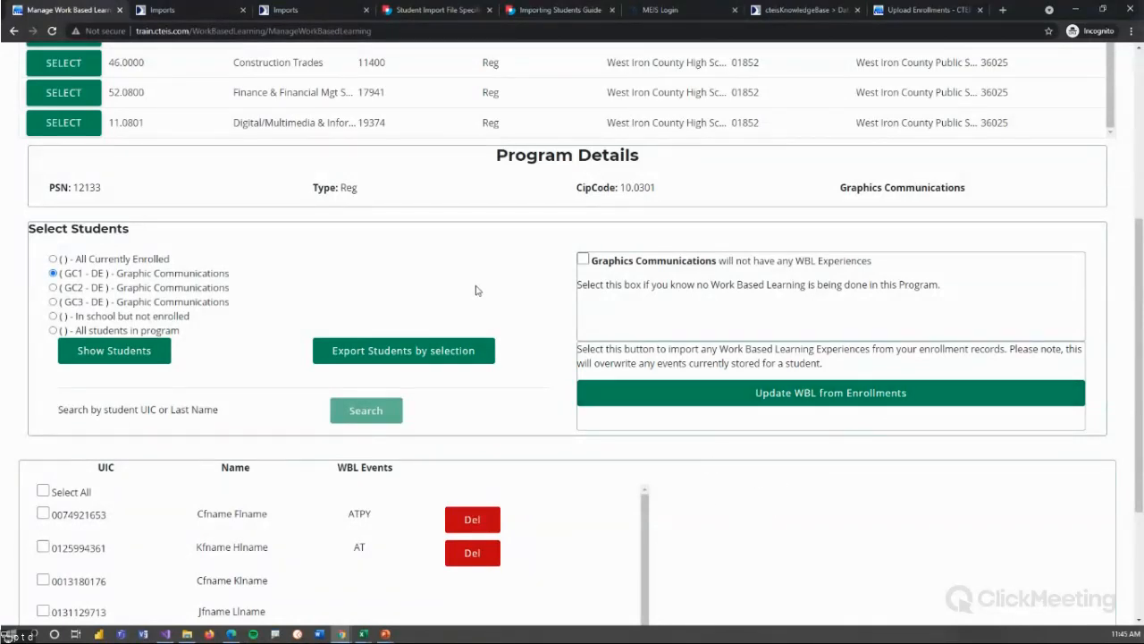
{"action": "scroll", "coordinate": [505, 296], "scroll_direction": "up", "scroll_amount": 2}
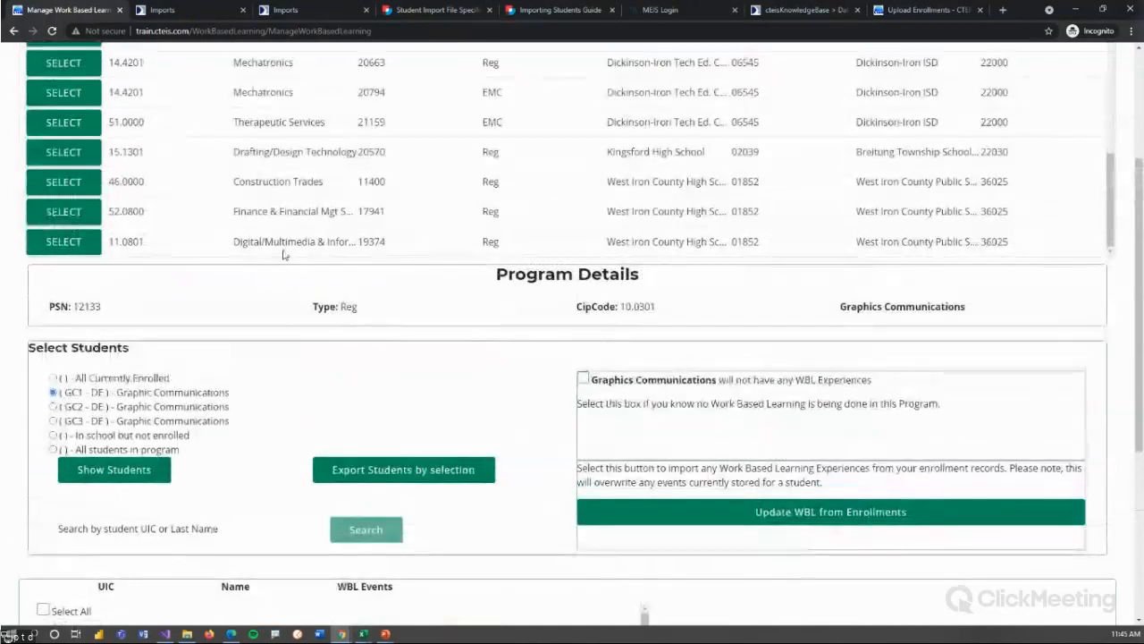
Open the Work Based Learning Guide from the CTEIS support site's Enrollments page and skim its contents and entry instructions.
{"action": "left_click", "coordinate": [313, 13]}
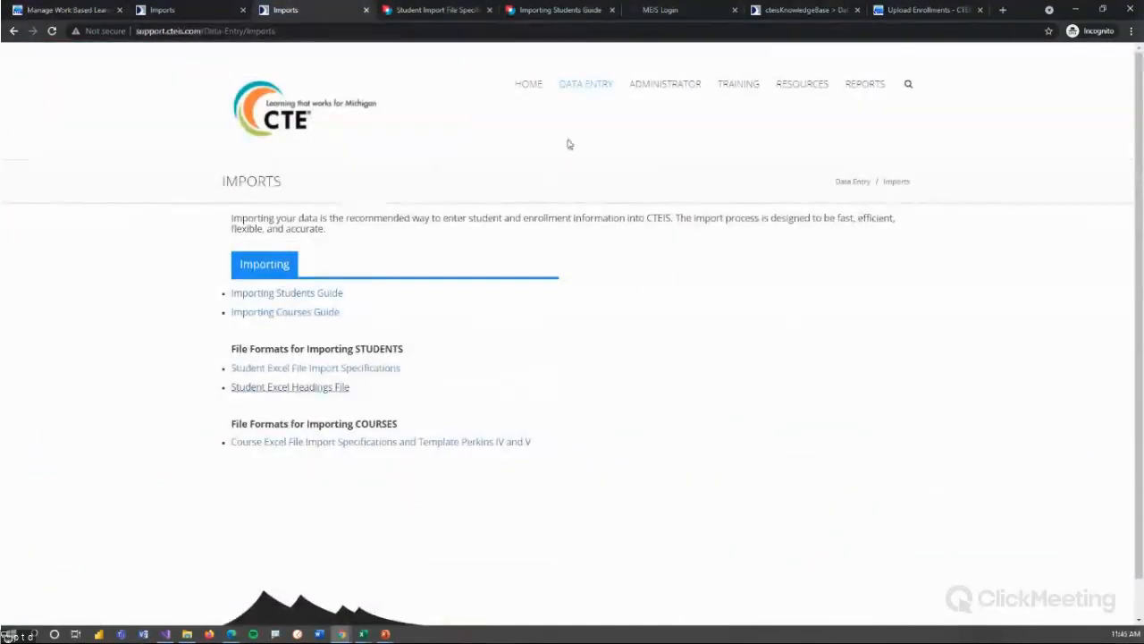
{"action": "mouse_move", "coordinate": [586, 83]}
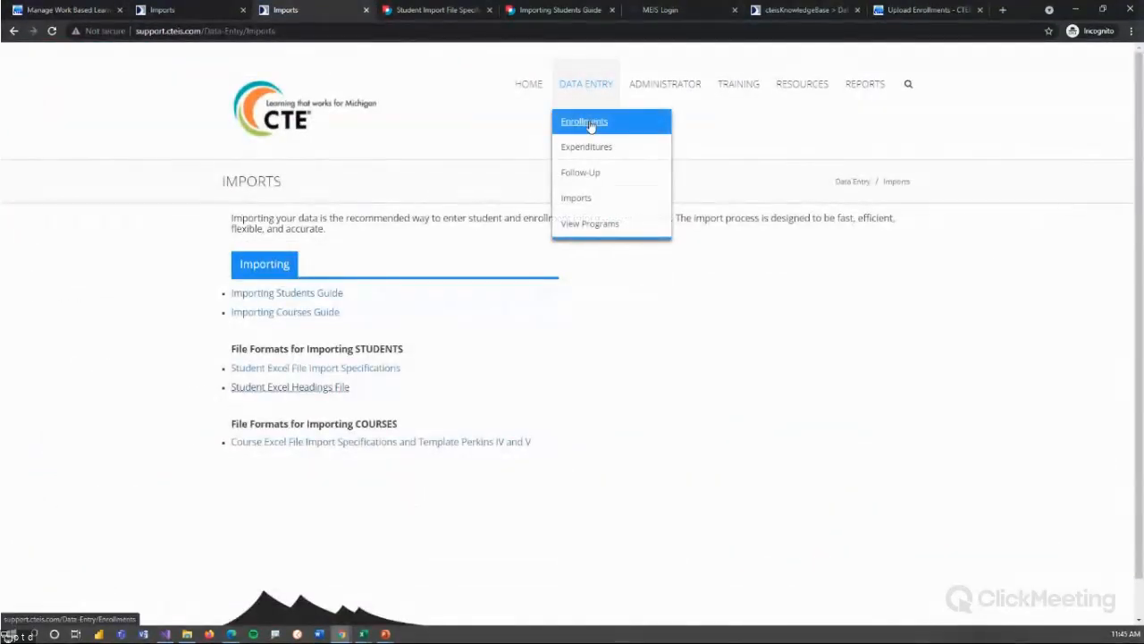
{"action": "left_click", "coordinate": [589, 125]}
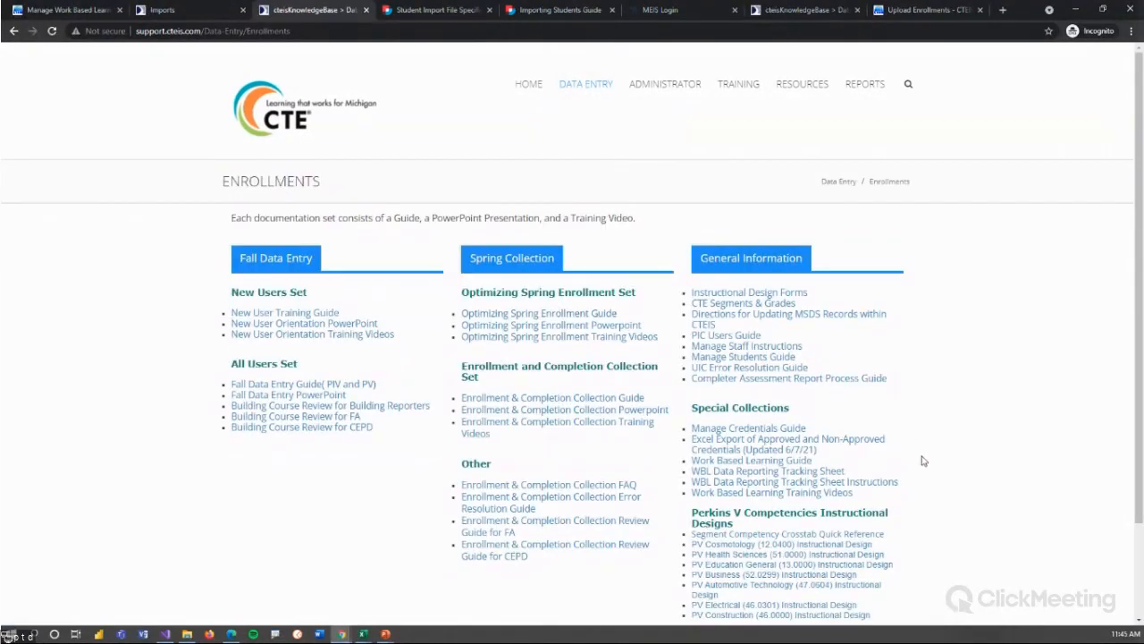
{"action": "scroll", "coordinate": [929, 474], "scroll_direction": "down", "scroll_amount": 1}
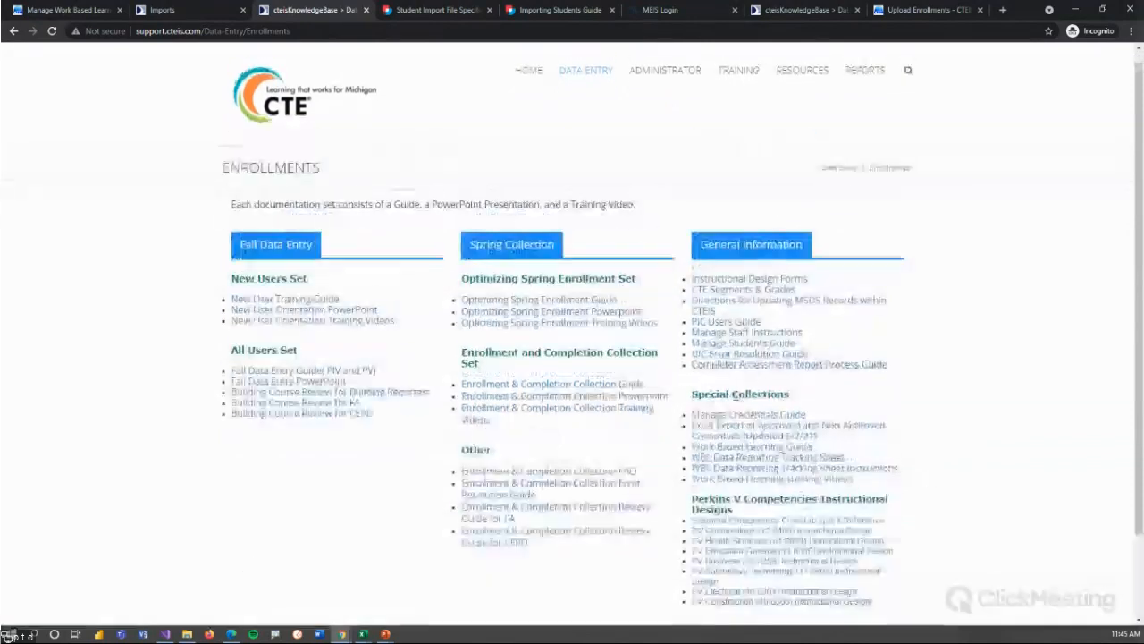
{"action": "left_click", "coordinate": [731, 446]}
{"action": "scroll", "coordinate": [661, 227], "scroll_direction": "down", "scroll_amount": 15}
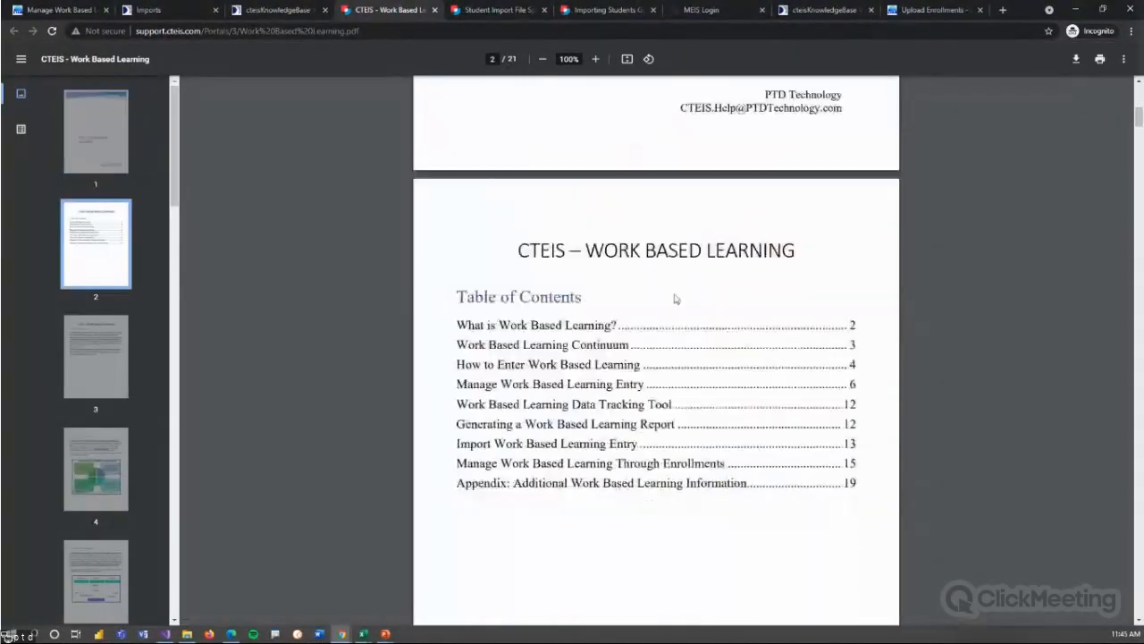
{"action": "scroll", "coordinate": [676, 300], "scroll_direction": "down", "scroll_amount": 20}
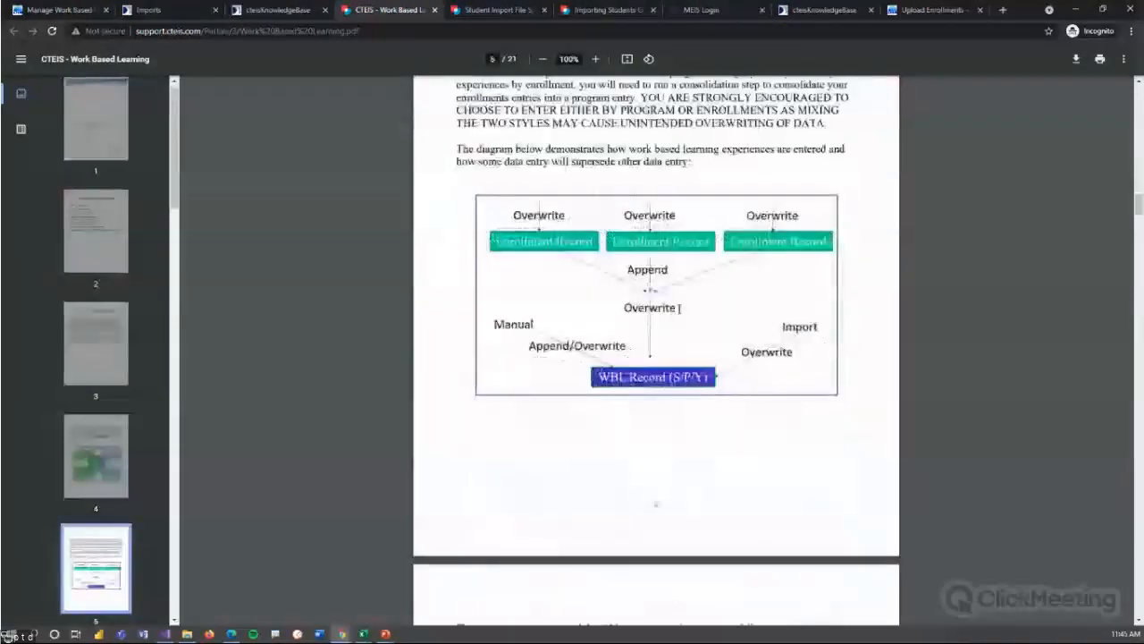
{"action": "scroll", "coordinate": [681, 315], "scroll_direction": "down", "scroll_amount": 5}
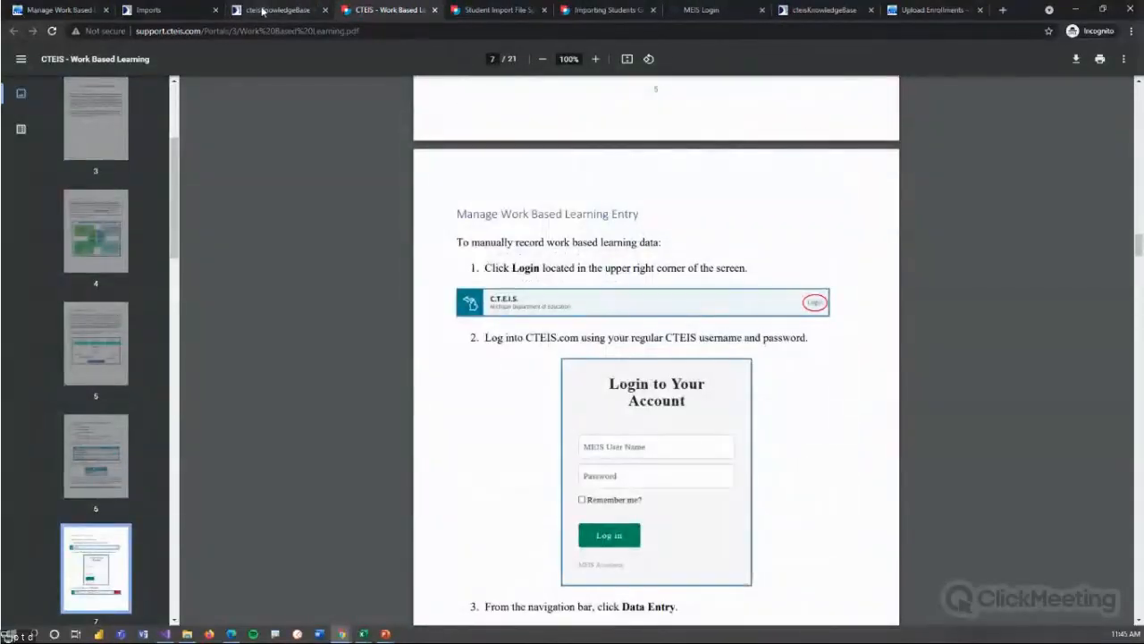
Return to the Manage Work Based Learning page and export all Dickinson-Iron ISD students with WBL.
{"action": "left_click", "coordinate": [275, 11]}
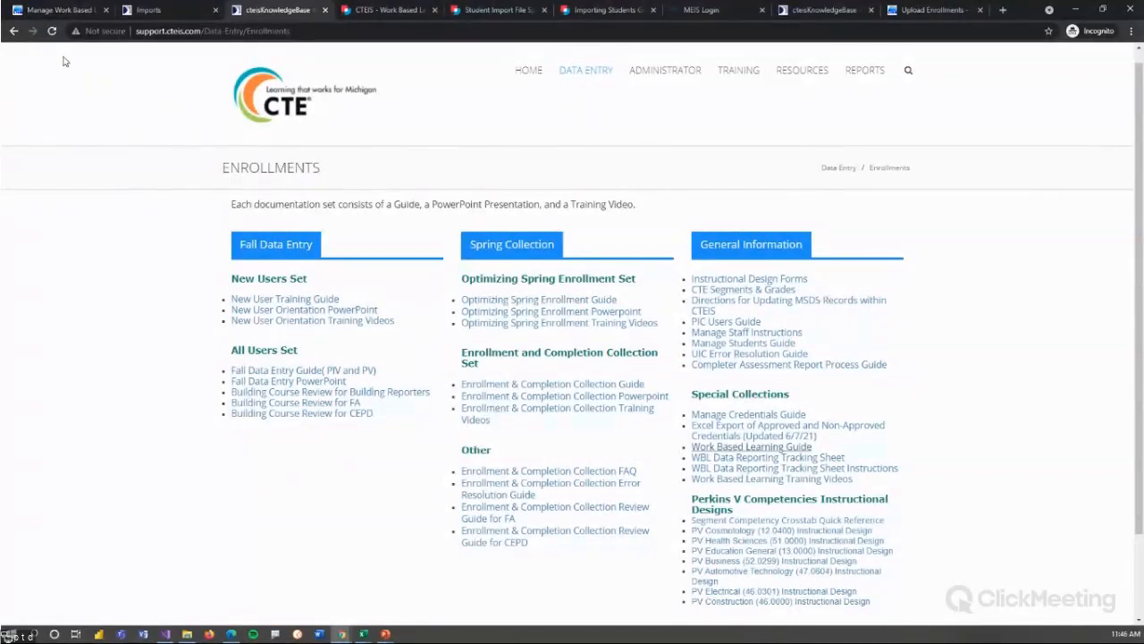
{"action": "left_click", "coordinate": [74, 11]}
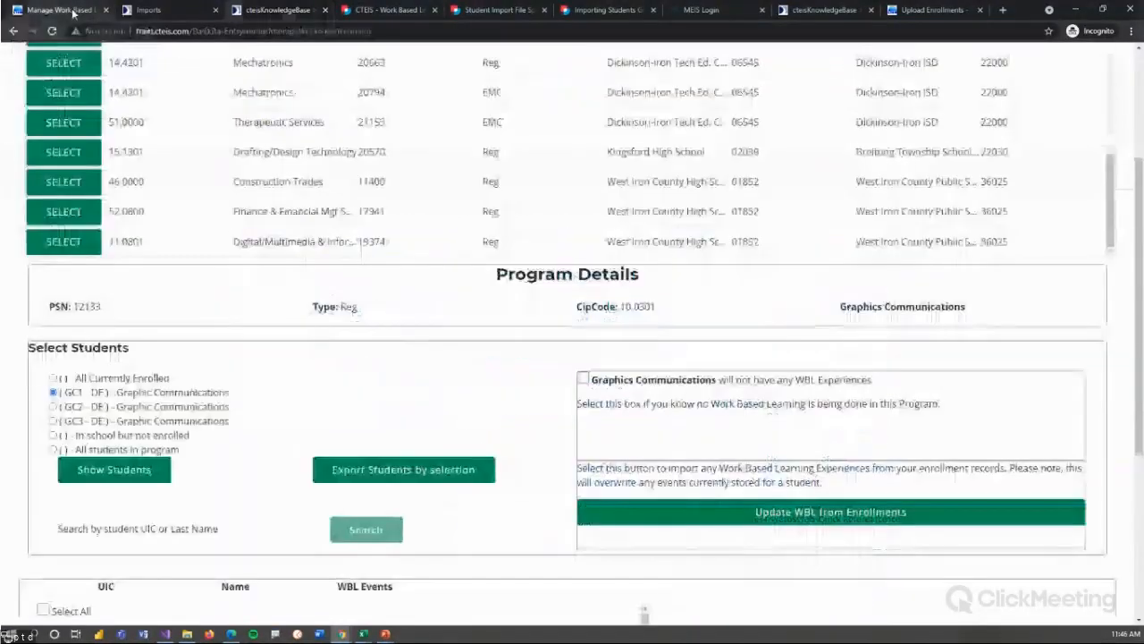
{"action": "scroll", "coordinate": [322, 367], "scroll_direction": "up", "scroll_amount": 3}
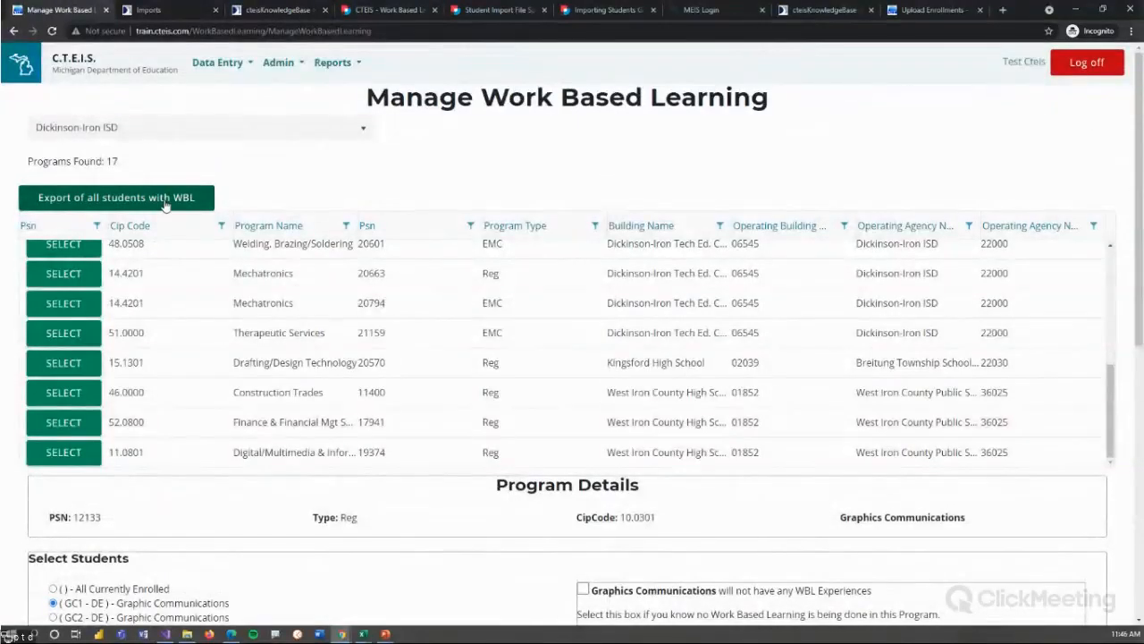
{"action": "left_click", "coordinate": [117, 201]}
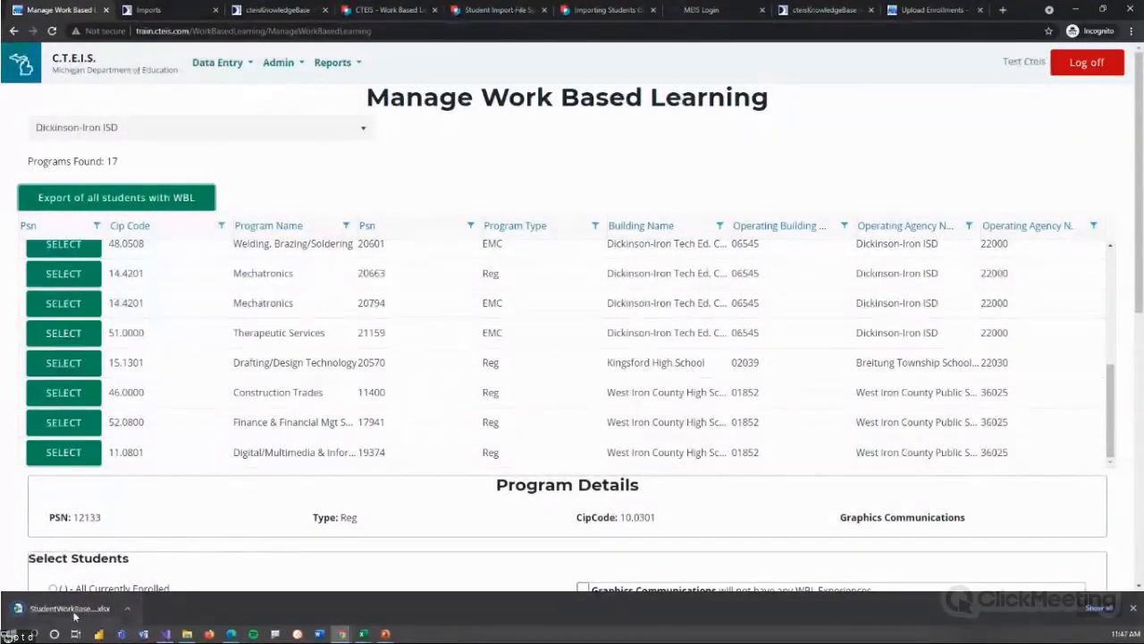
Open the exported StudentWorkBasedLearning (17).xlsx in Excel, bring its window fully into view to check the columns, then minimize it.
{"action": "left_click", "coordinate": [70, 607]}
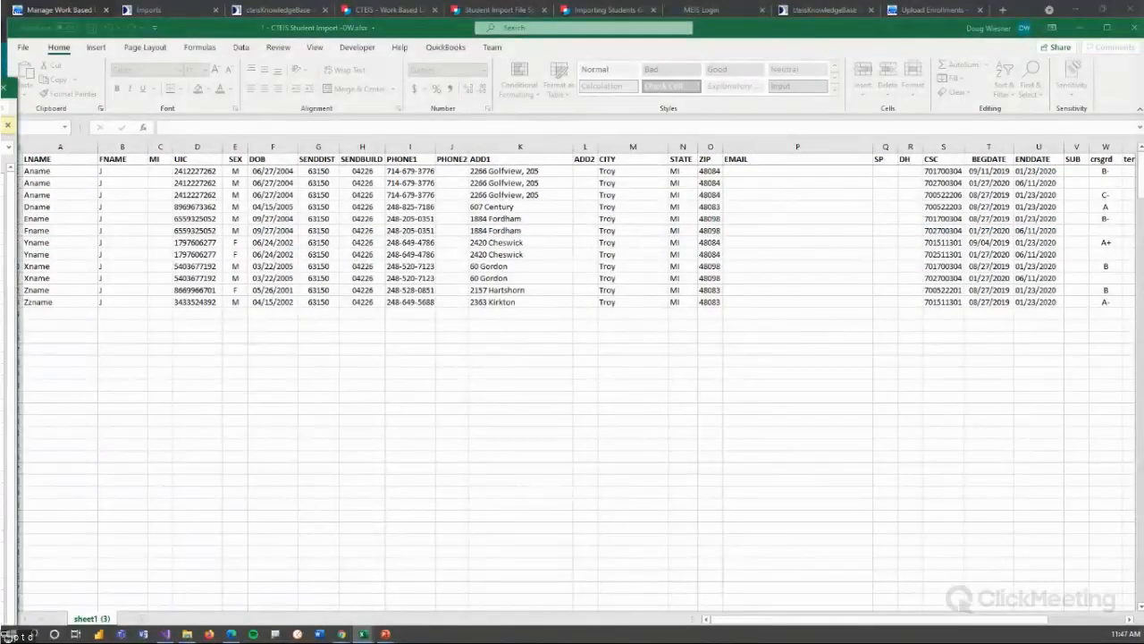
{"action": "left_click_drag", "start_coordinate": [0, 45], "coordinate": [756, 141]}
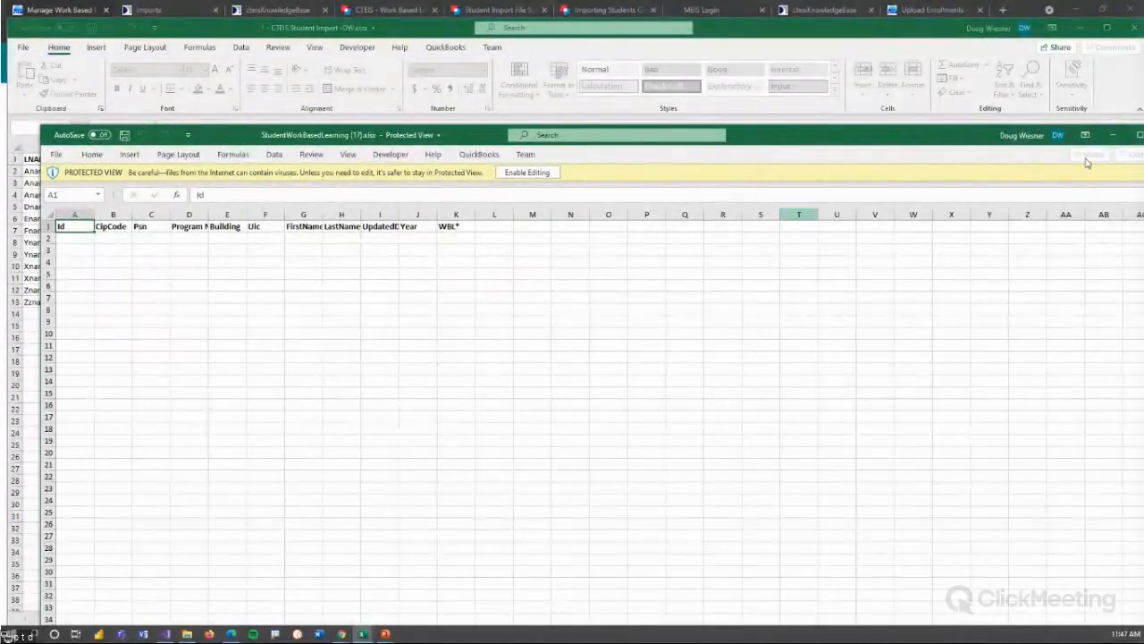
{"action": "left_click", "coordinate": [1112, 135]}
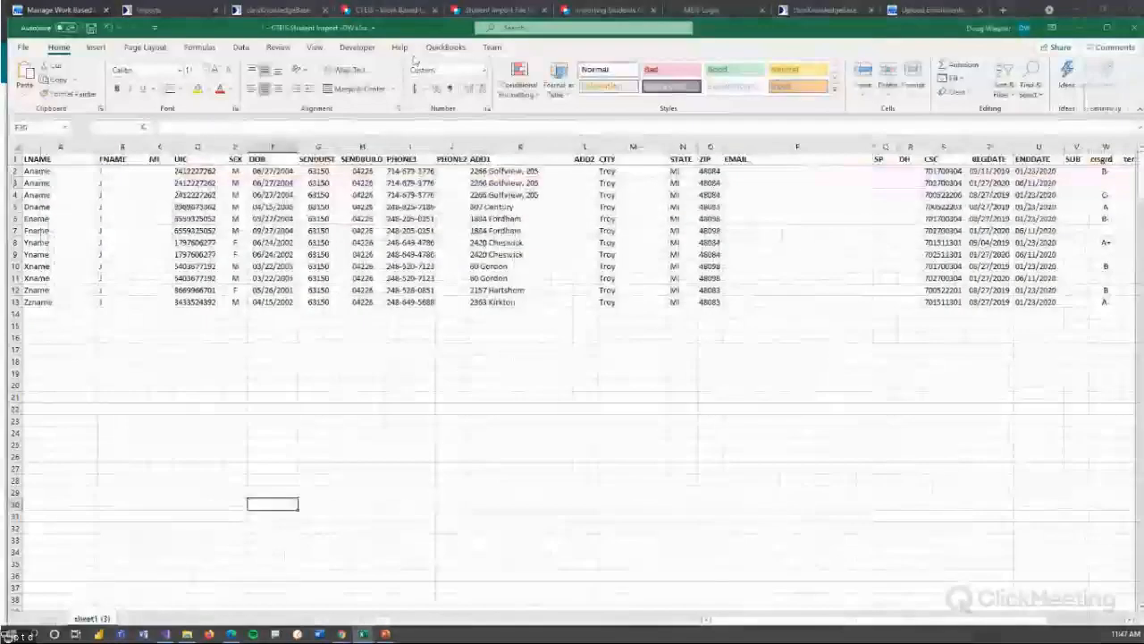
Switch back to the Manage Work Based Learning page in the browser and review its student selection, export and WBL update options.
{"action": "left_click", "coordinate": [82, 11]}
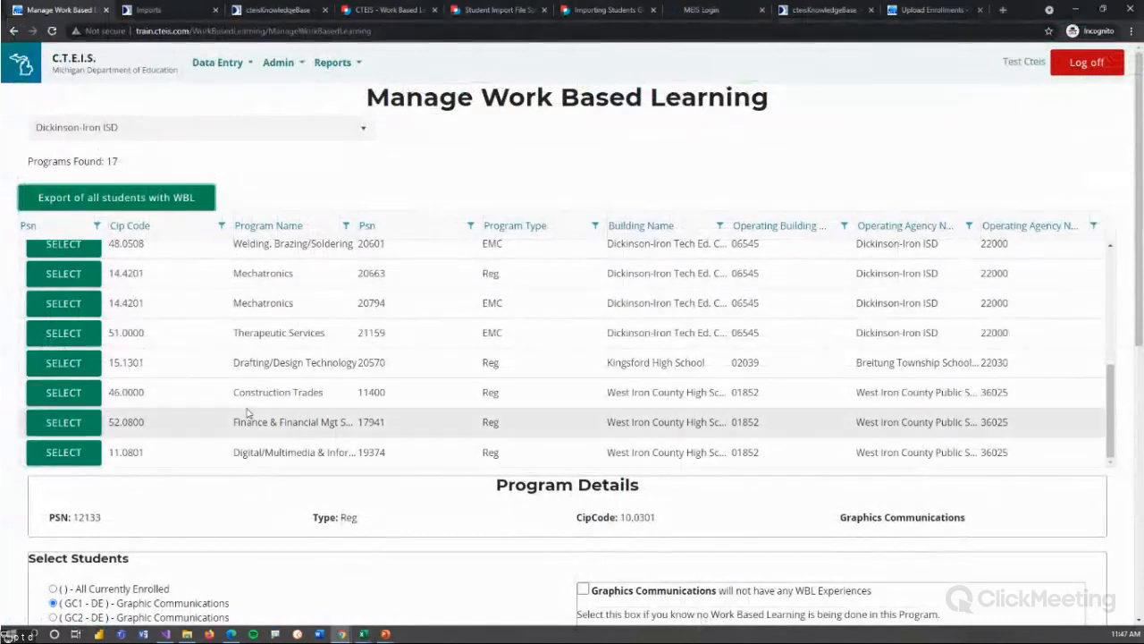
{"action": "scroll", "coordinate": [384, 465], "scroll_direction": "down", "scroll_amount": 3}
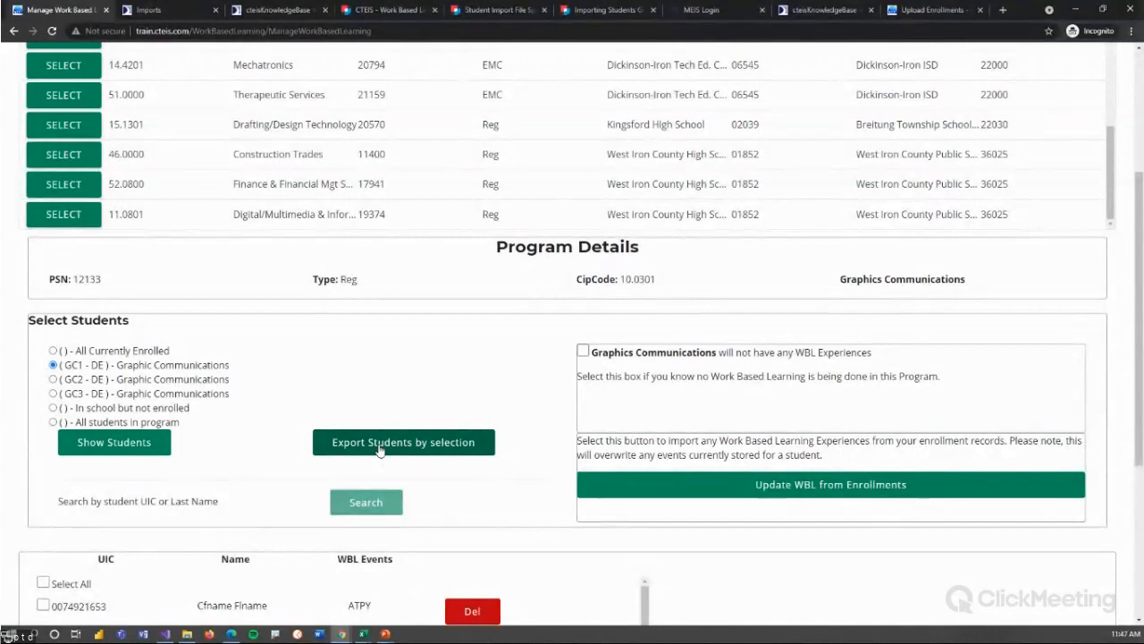
{"action": "scroll", "coordinate": [253, 454], "scroll_direction": "down", "scroll_amount": 1}
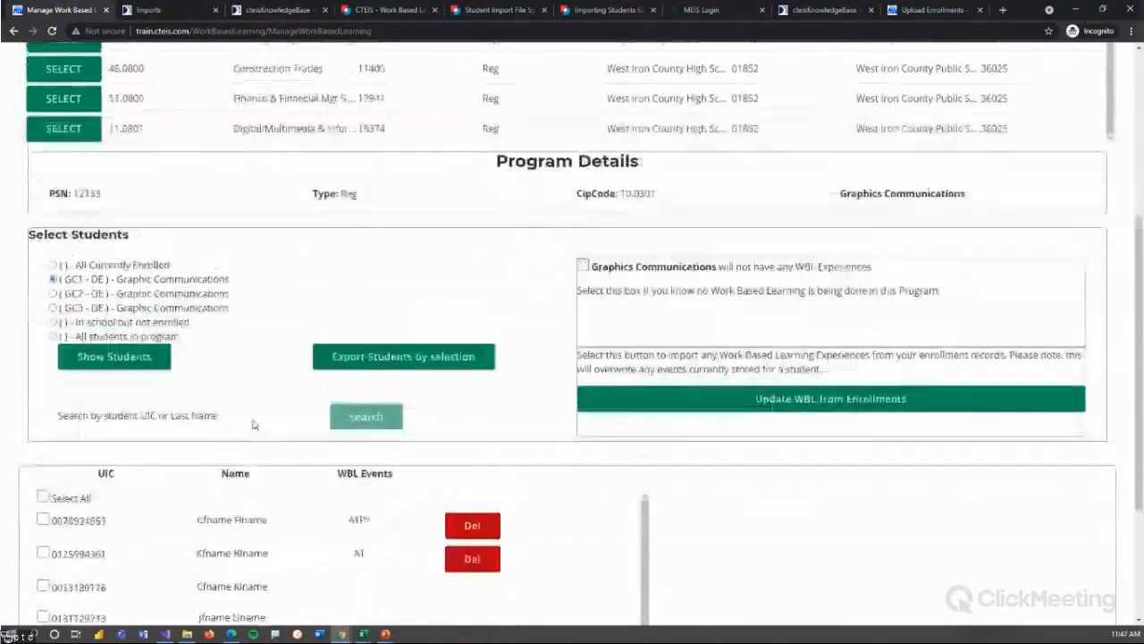
{"action": "scroll", "coordinate": [253, 424], "scroll_direction": "up", "scroll_amount": 2}
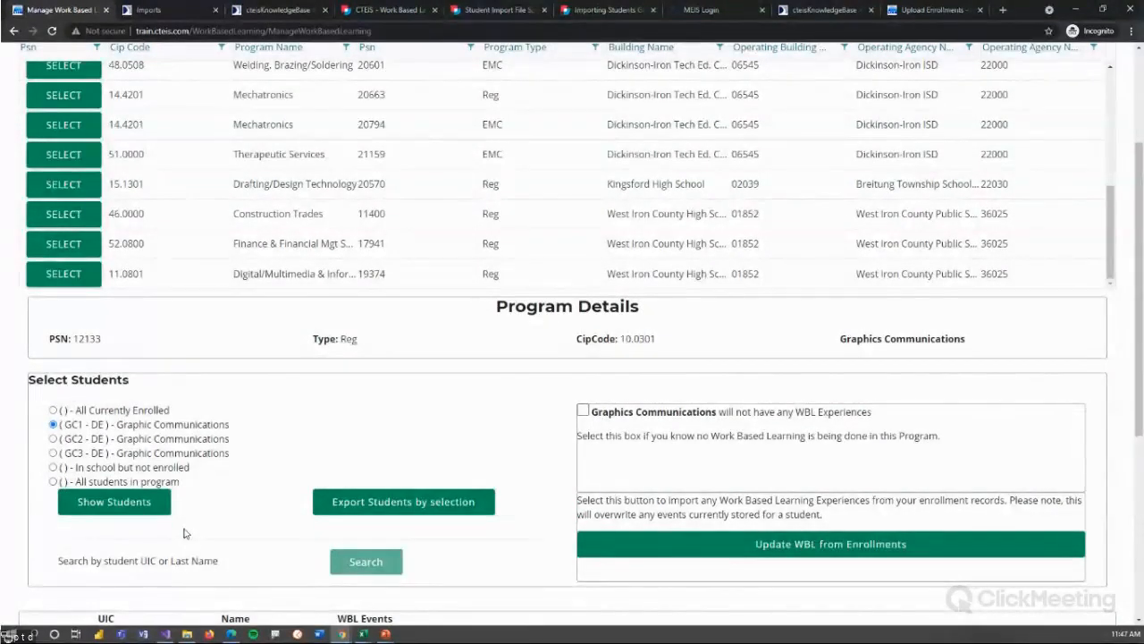
{"action": "scroll", "coordinate": [246, 471], "scroll_direction": "down", "scroll_amount": 2}
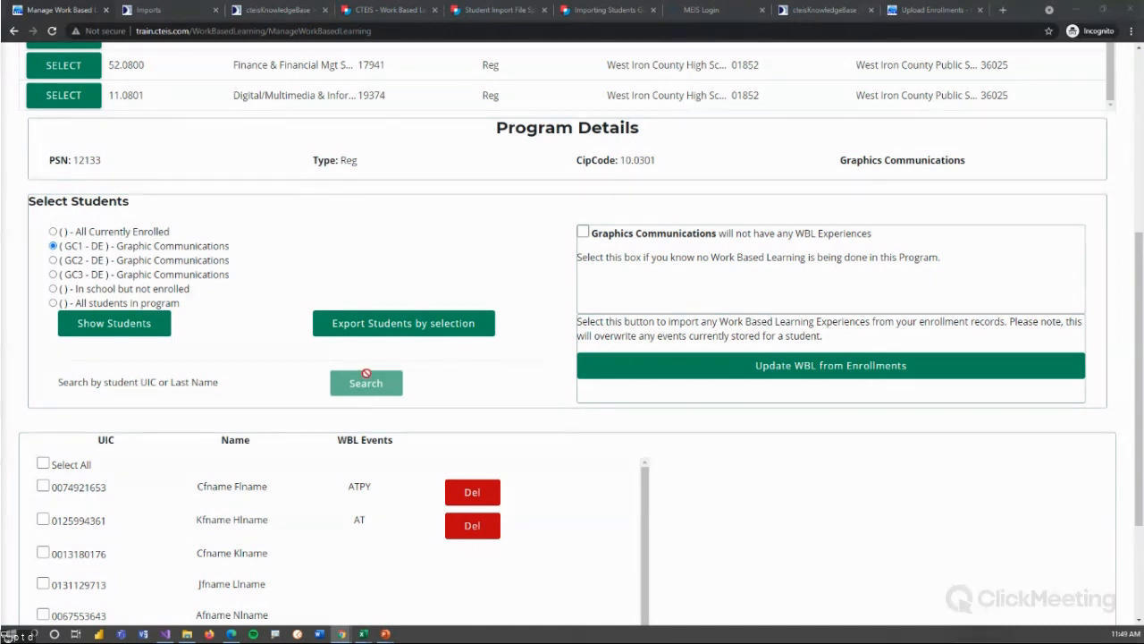
{"action": "scroll", "coordinate": [275, 212], "scroll_direction": "up", "scroll_amount": 4}
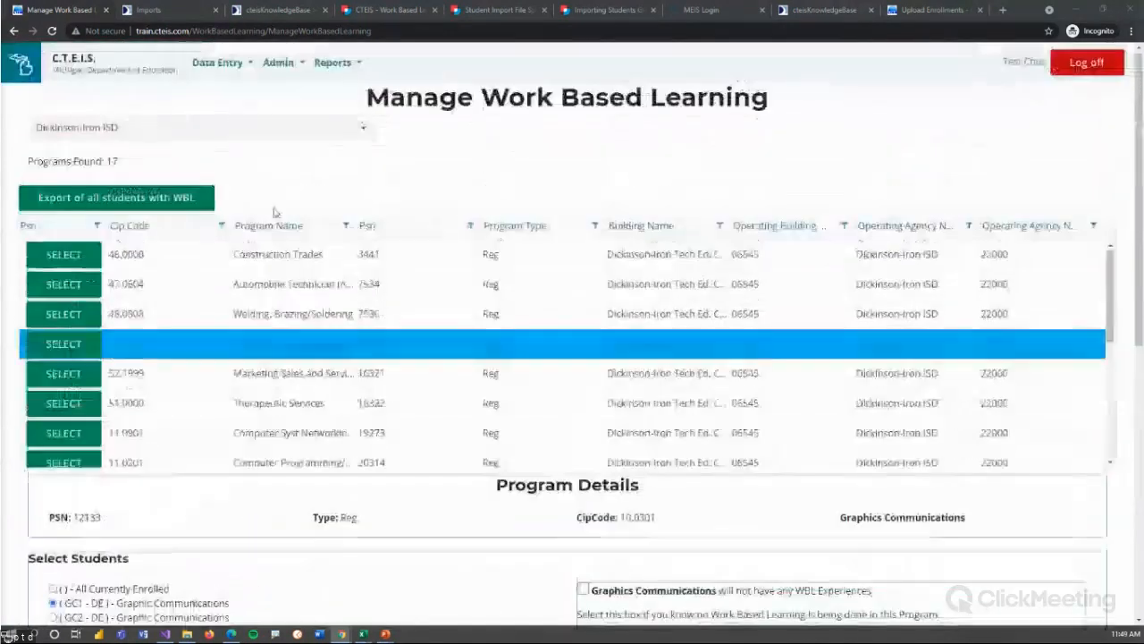
Open Manage Credentials, choose the Dickinson-Iron ISD district and select the Graphics Communications program with PSN 12133.
{"action": "left_click", "coordinate": [218, 62]}
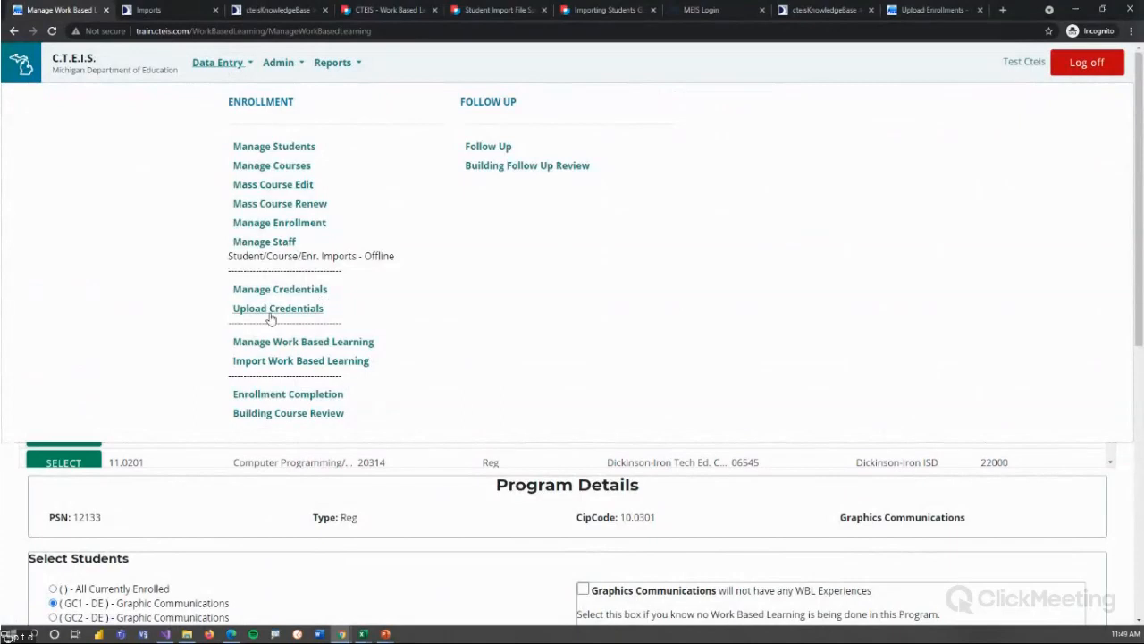
{"action": "left_click", "coordinate": [289, 288]}
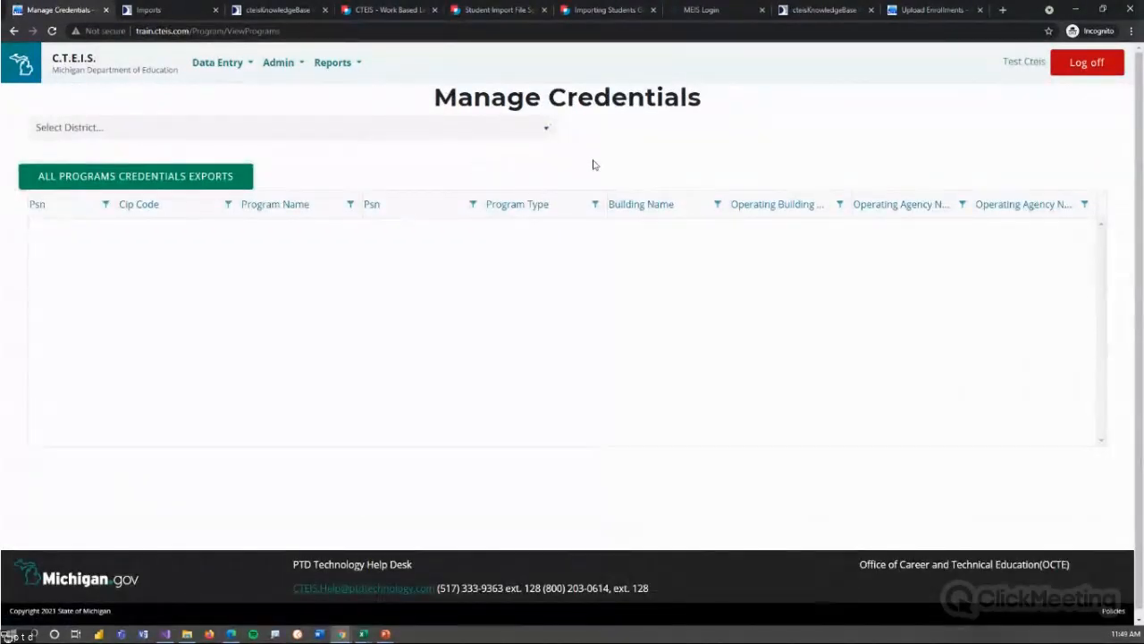
{"action": "left_click", "coordinate": [541, 127]}
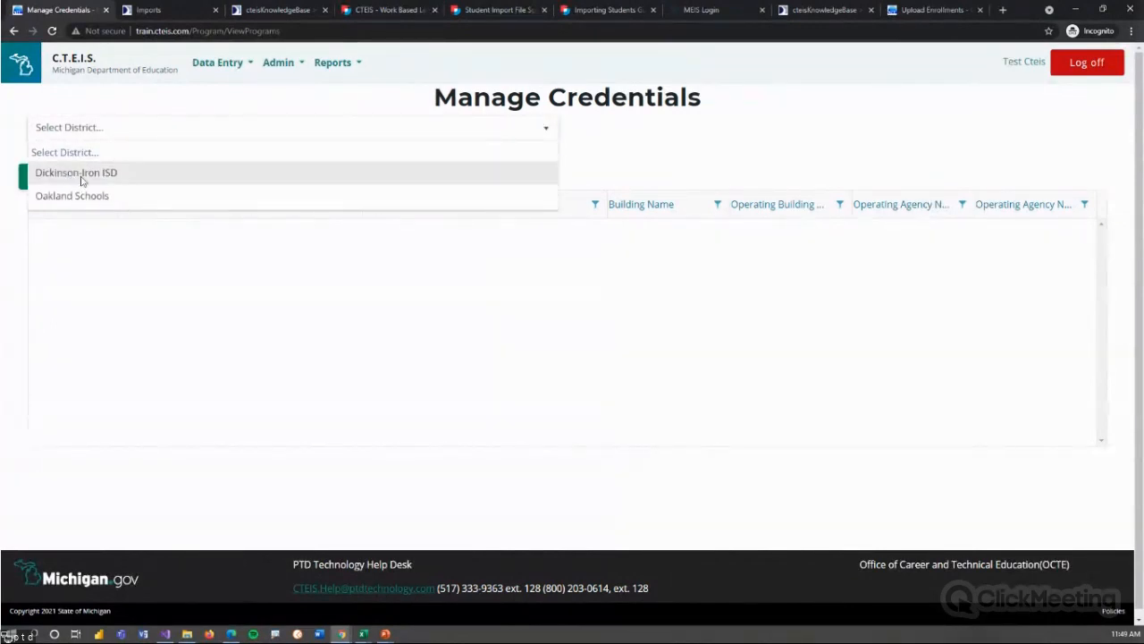
{"action": "left_click", "coordinate": [77, 174]}
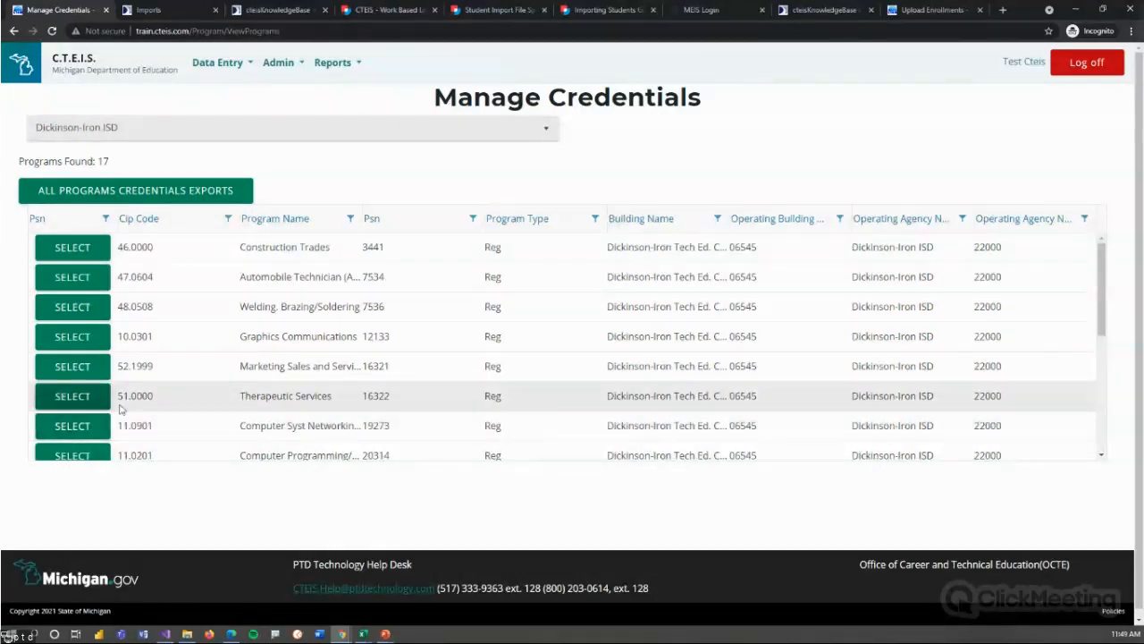
{"action": "left_click", "coordinate": [77, 336]}
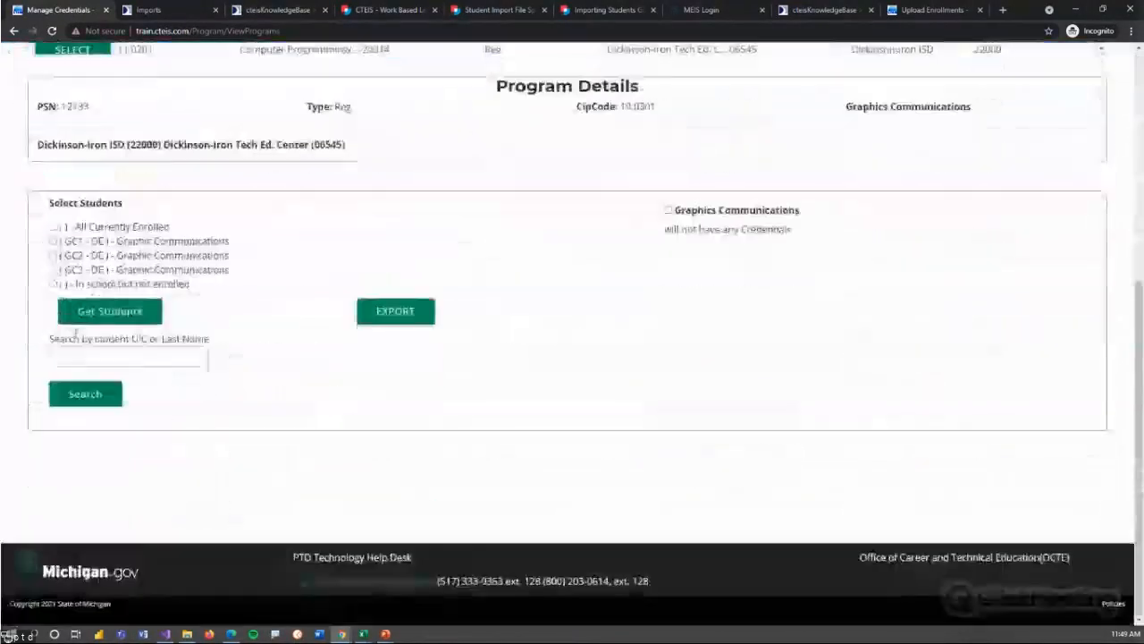
{"action": "scroll", "coordinate": [253, 393], "scroll_direction": "up", "scroll_amount": 2}
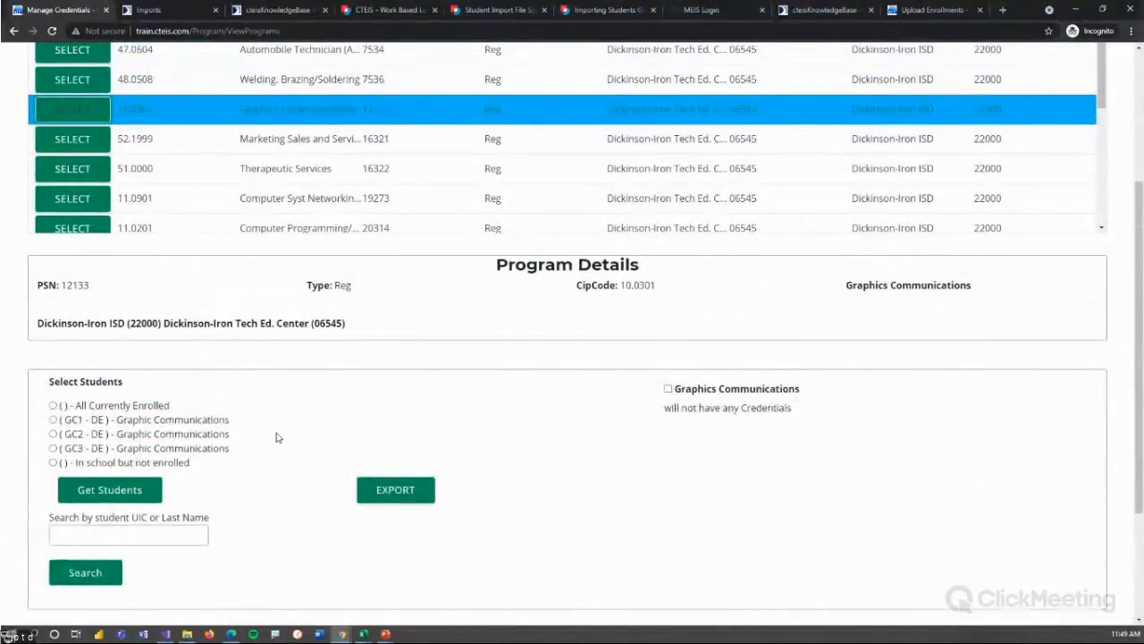
List the GC1 - DE Graphic Communications students and check their segments and credentials.
{"action": "scroll", "coordinate": [277, 438], "scroll_direction": "down", "scroll_amount": 1}
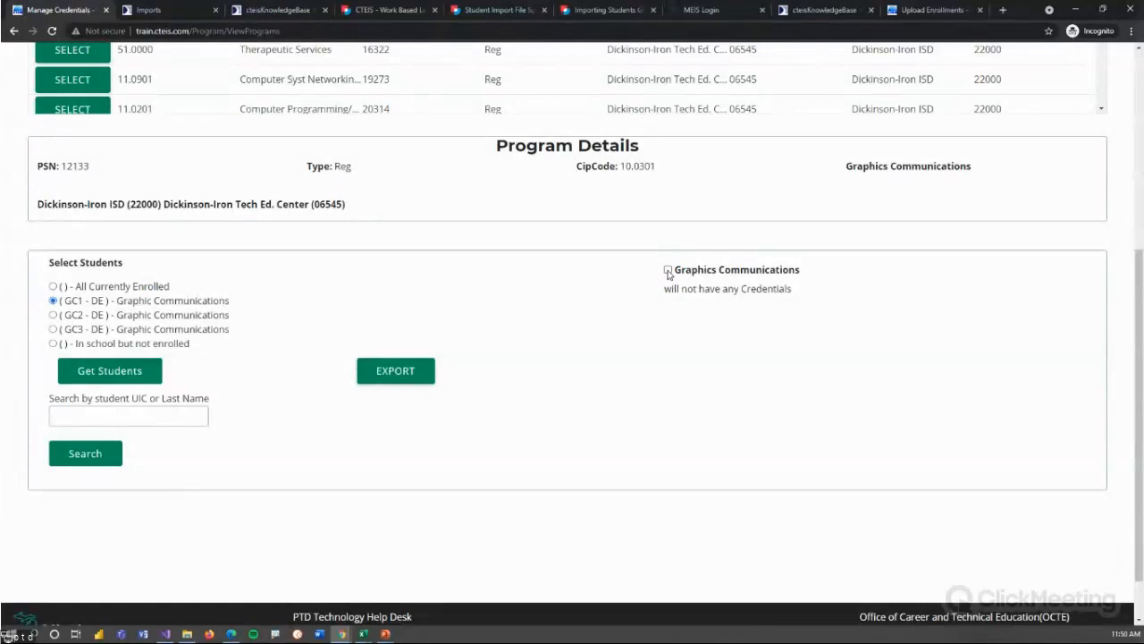
{"action": "left_click", "coordinate": [98, 368]}
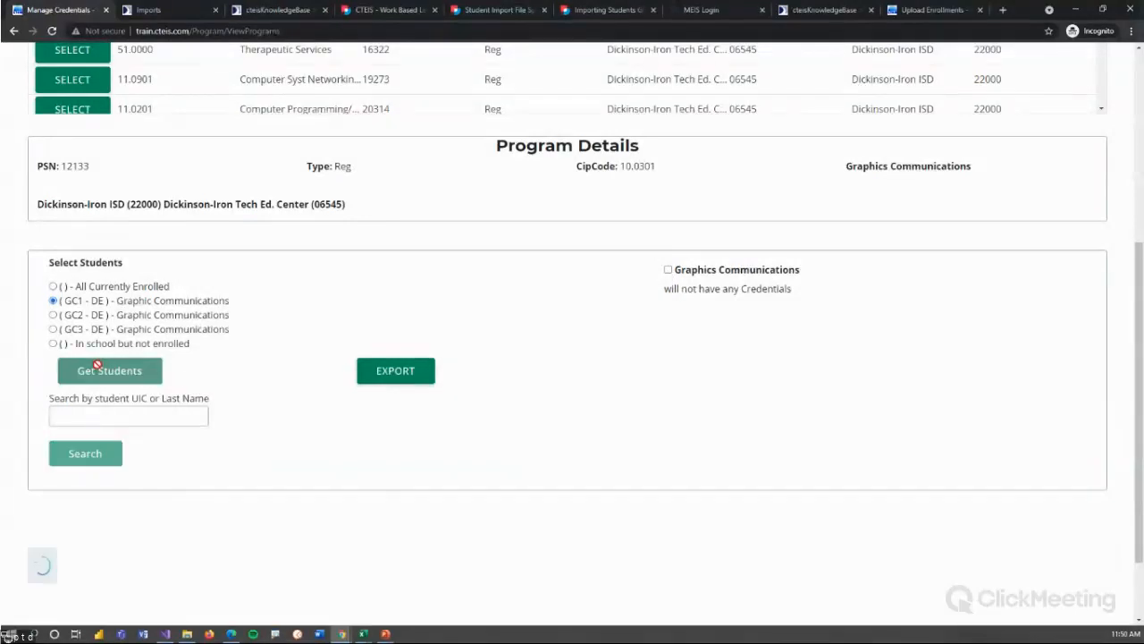
{"action": "scroll", "coordinate": [286, 357], "scroll_direction": "down", "scroll_amount": 1}
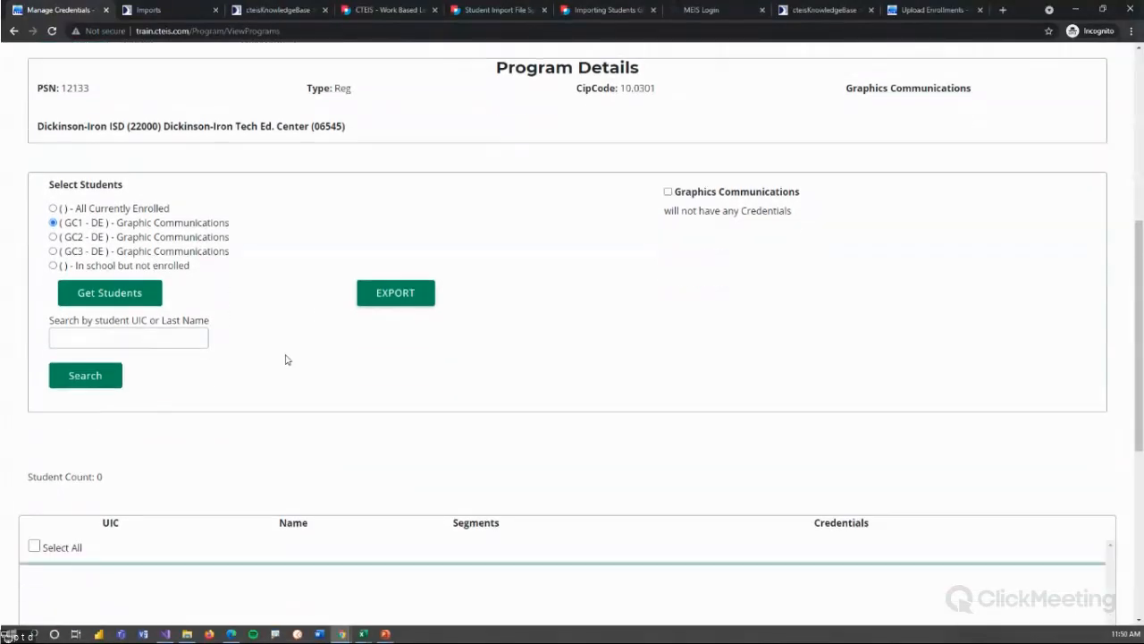
{"action": "scroll", "coordinate": [286, 357], "scroll_direction": "down", "scroll_amount": 5}
{"action": "scroll", "coordinate": [288, 355], "scroll_direction": "up", "scroll_amount": 3}
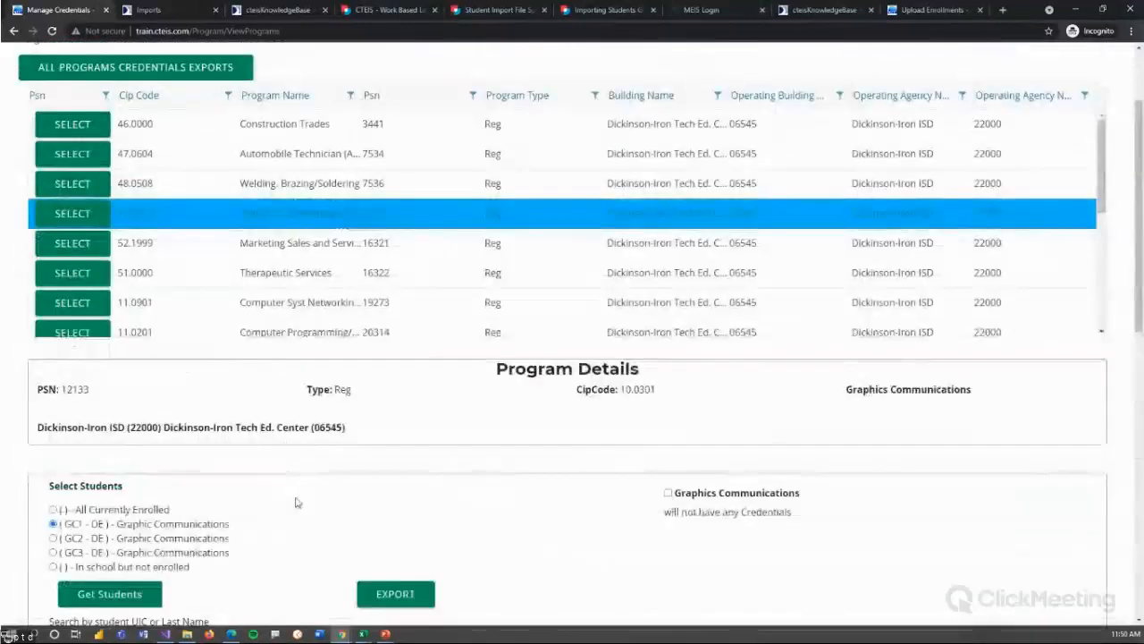
List the GC2 - DE Graphic Communications students instead and examine the student grid and the credential area below it.
{"action": "scroll", "coordinate": [288, 355], "scroll_direction": "down", "scroll_amount": 1}
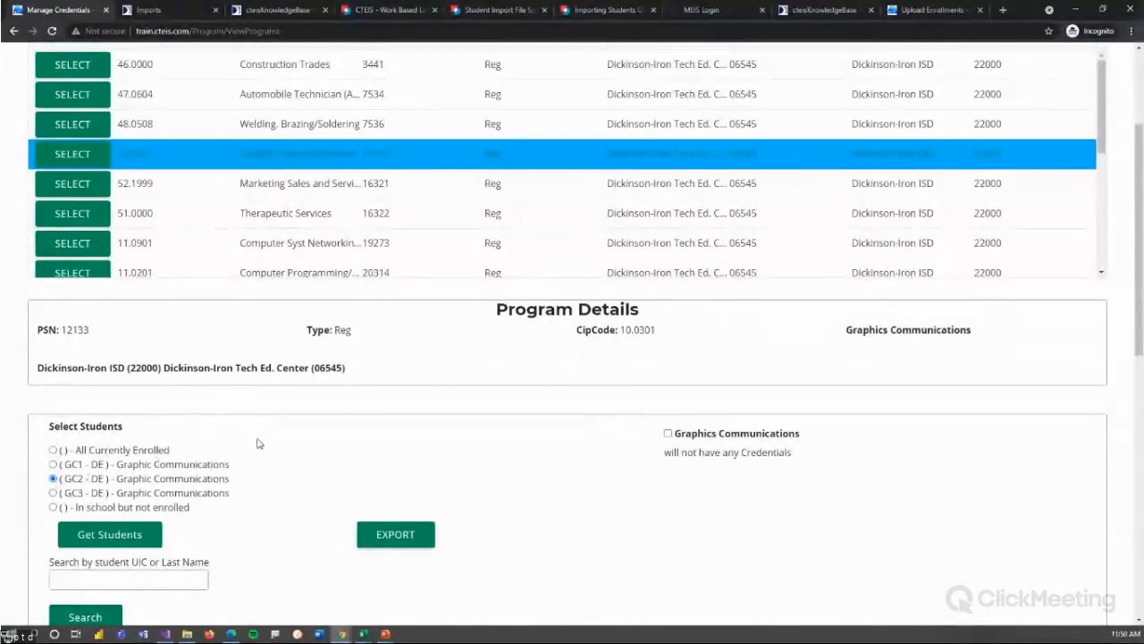
{"action": "scroll", "coordinate": [257, 443], "scroll_direction": "down", "scroll_amount": 2}
{"action": "left_click", "coordinate": [101, 355]}
{"action": "scroll", "coordinate": [294, 421], "scroll_direction": "down", "scroll_amount": 3}
{"action": "scroll", "coordinate": [294, 421], "scroll_direction": "up", "scroll_amount": 3}
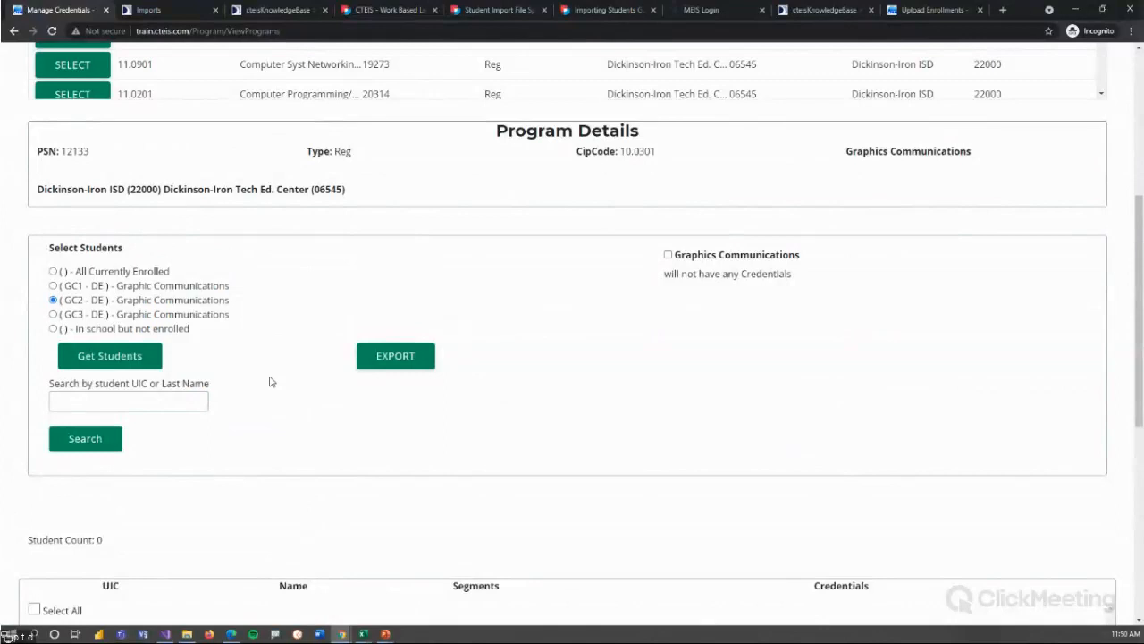
{"action": "scroll", "coordinate": [271, 385], "scroll_direction": "down", "scroll_amount": 1}
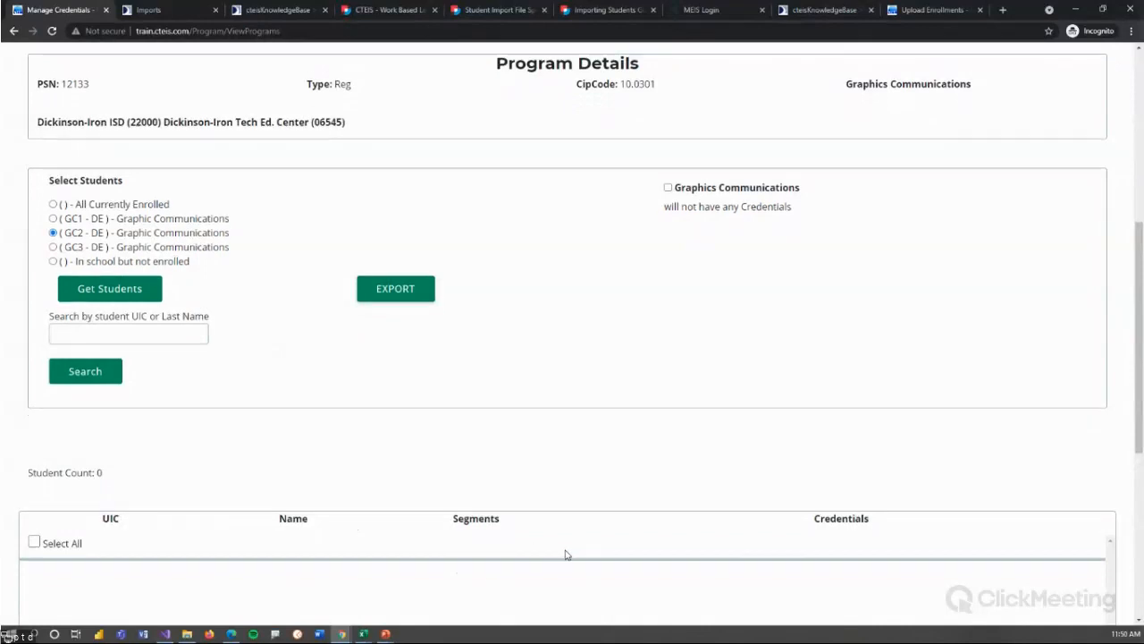
{"action": "scroll", "coordinate": [292, 519], "scroll_direction": "down", "scroll_amount": 1}
{"action": "scroll", "coordinate": [309, 480], "scroll_direction": "up", "scroll_amount": 1}
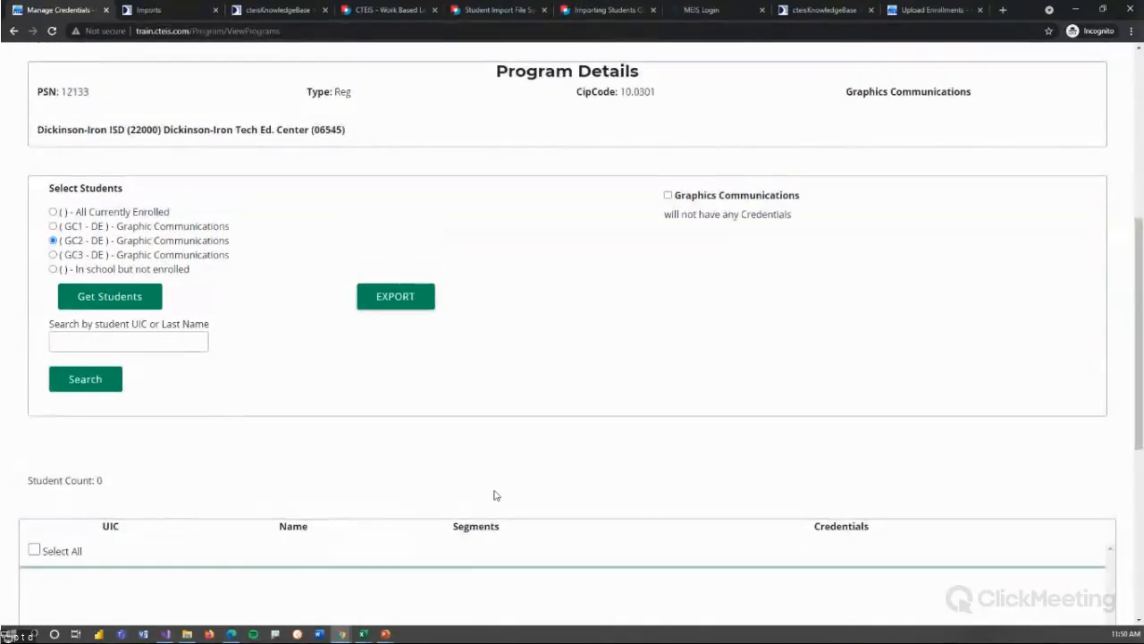
{"action": "scroll", "coordinate": [735, 563], "scroll_direction": "down", "scroll_amount": 2}
{"action": "scroll", "coordinate": [587, 533], "scroll_direction": "up", "scroll_amount": 3}
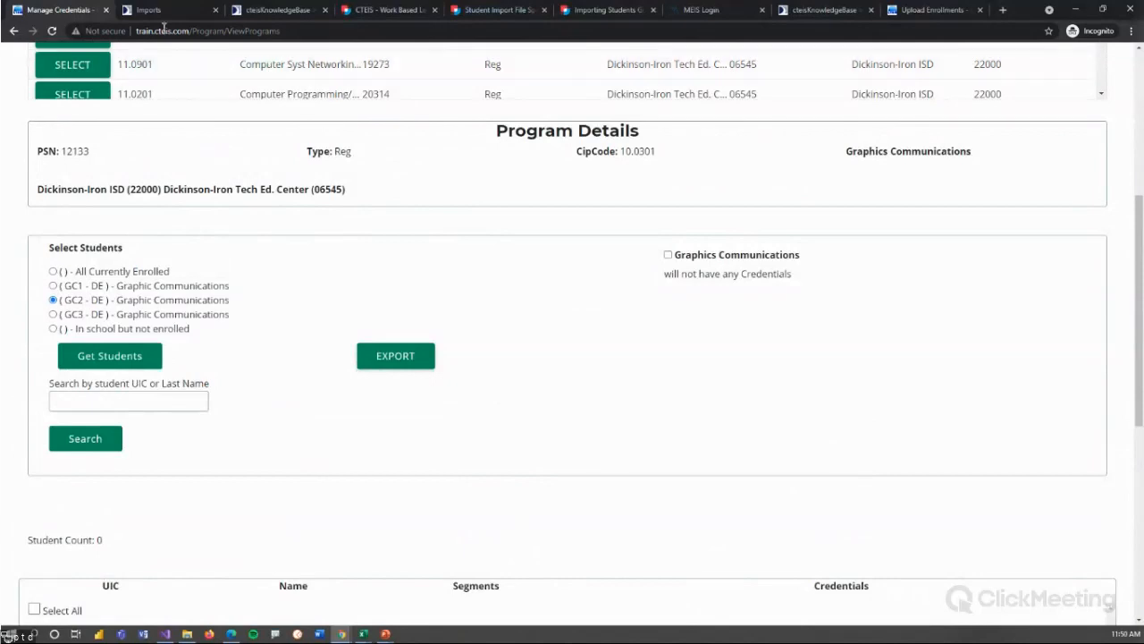
Open the Manage Credentials Guide from the support site's Enrollments page and skim its instructions through the Import Credentials field table.
{"action": "left_click", "coordinate": [278, 12]}
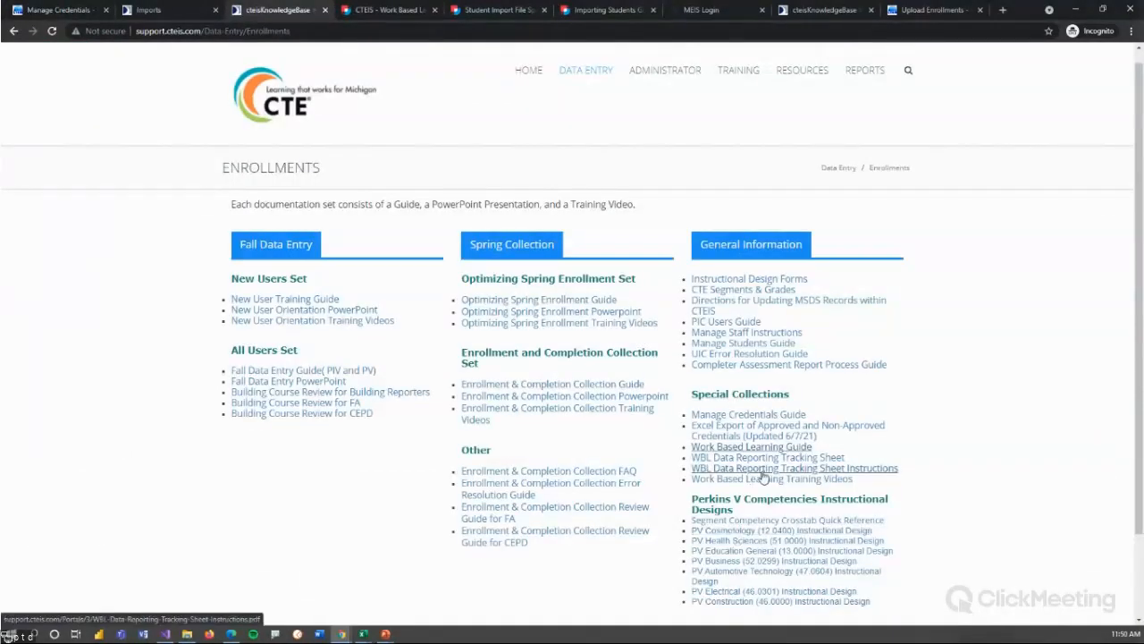
{"action": "scroll", "coordinate": [957, 446], "scroll_direction": "down", "scroll_amount": 1}
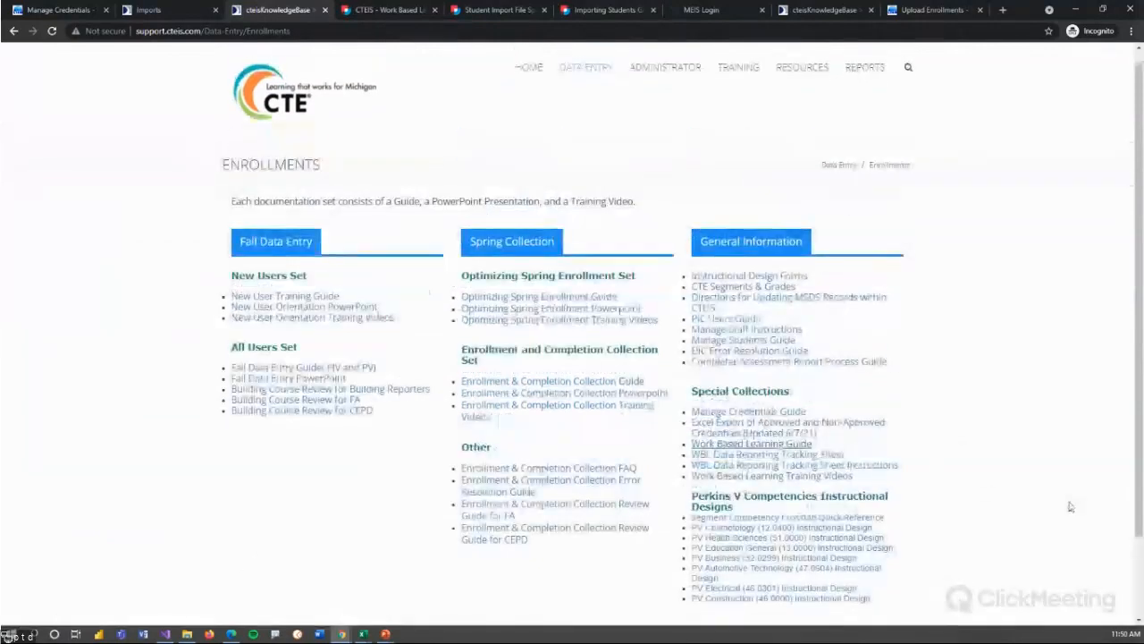
{"action": "left_click", "coordinate": [758, 415]}
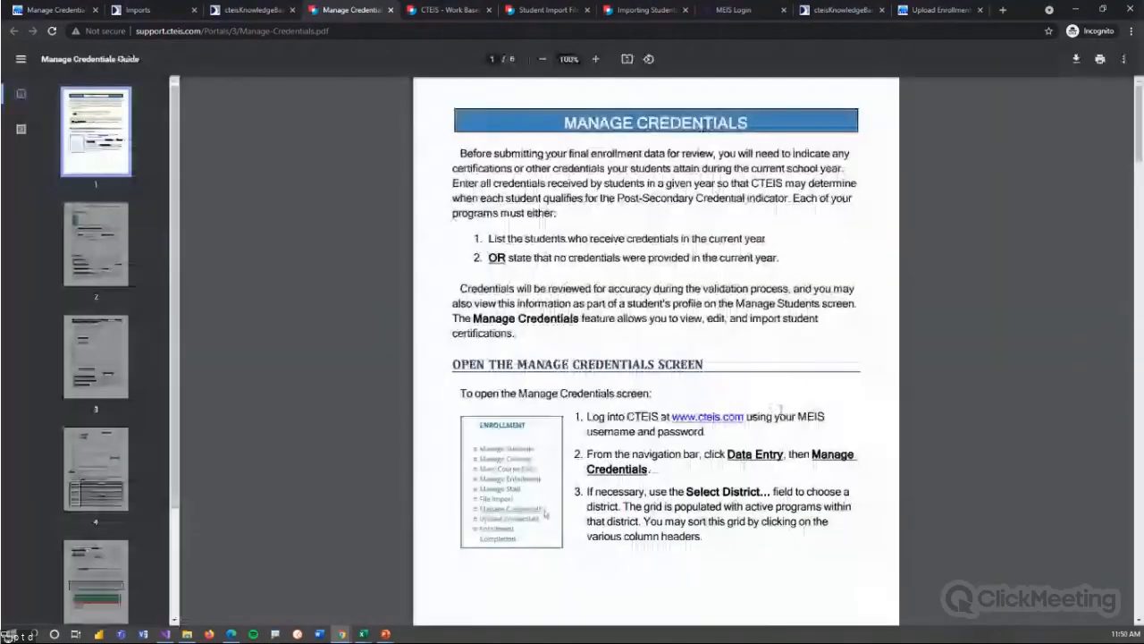
{"action": "scroll", "coordinate": [692, 351], "scroll_direction": "down", "scroll_amount": 5}
{"action": "scroll", "coordinate": [691, 352], "scroll_direction": "down", "scroll_amount": 4}
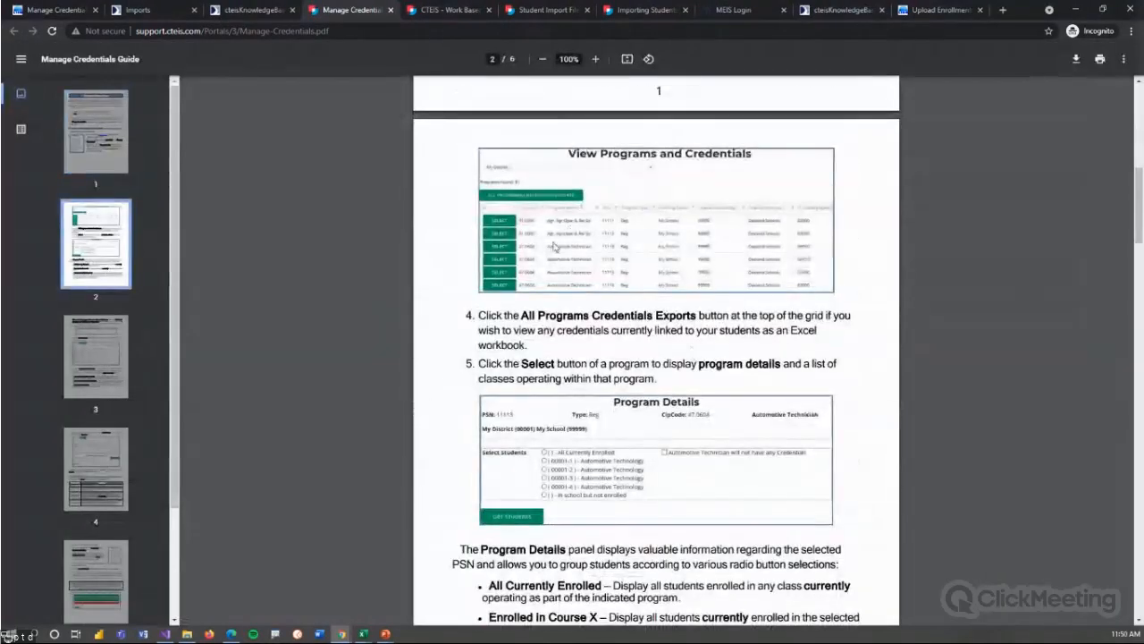
{"action": "scroll", "coordinate": [596, 280], "scroll_direction": "down", "scroll_amount": 1}
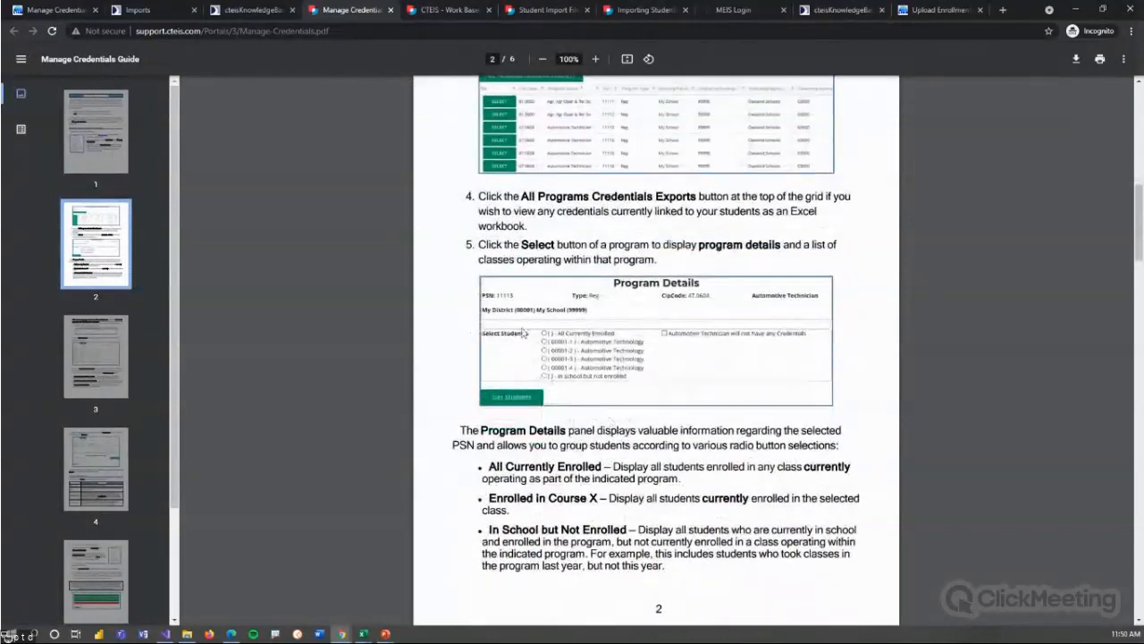
{"action": "scroll", "coordinate": [573, 393], "scroll_direction": "down", "scroll_amount": 6}
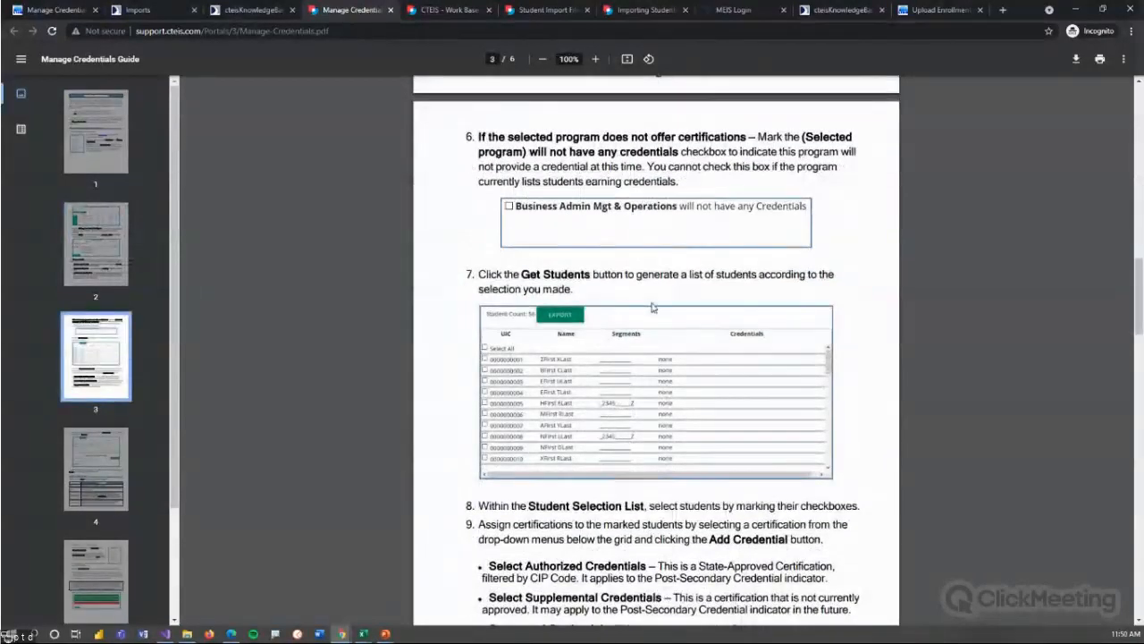
{"action": "scroll", "coordinate": [655, 368], "scroll_direction": "up", "scroll_amount": 1}
{"action": "scroll", "coordinate": [597, 463], "scroll_direction": "down", "scroll_amount": 2}
{"action": "scroll", "coordinate": [597, 463], "scroll_direction": "down", "scroll_amount": 4}
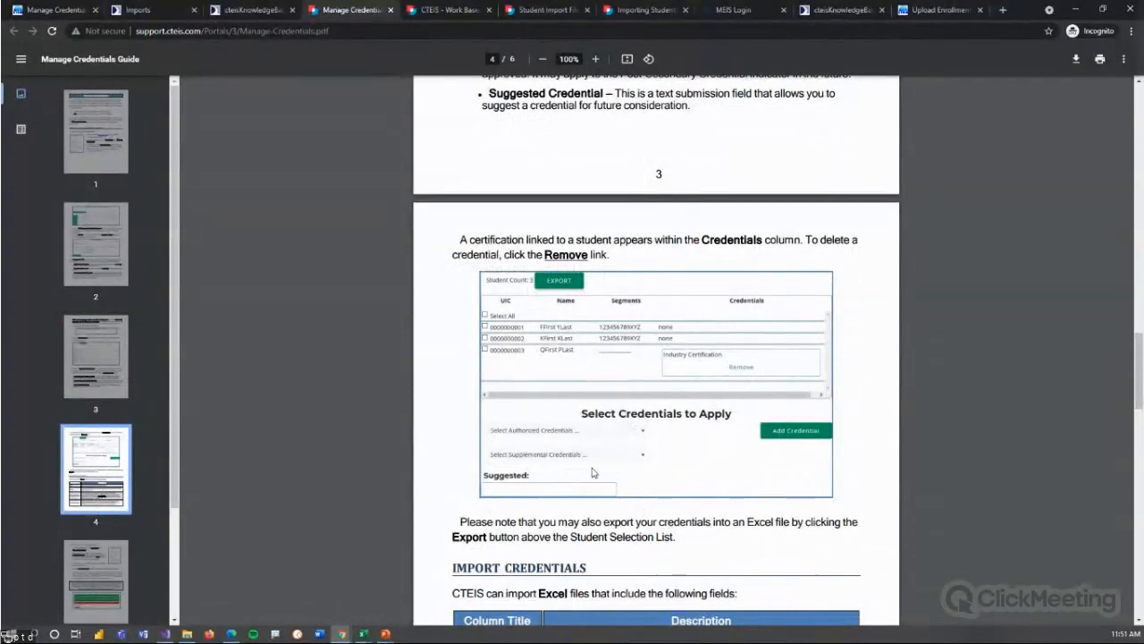
{"action": "scroll", "coordinate": [689, 505], "scroll_direction": "down", "scroll_amount": 2}
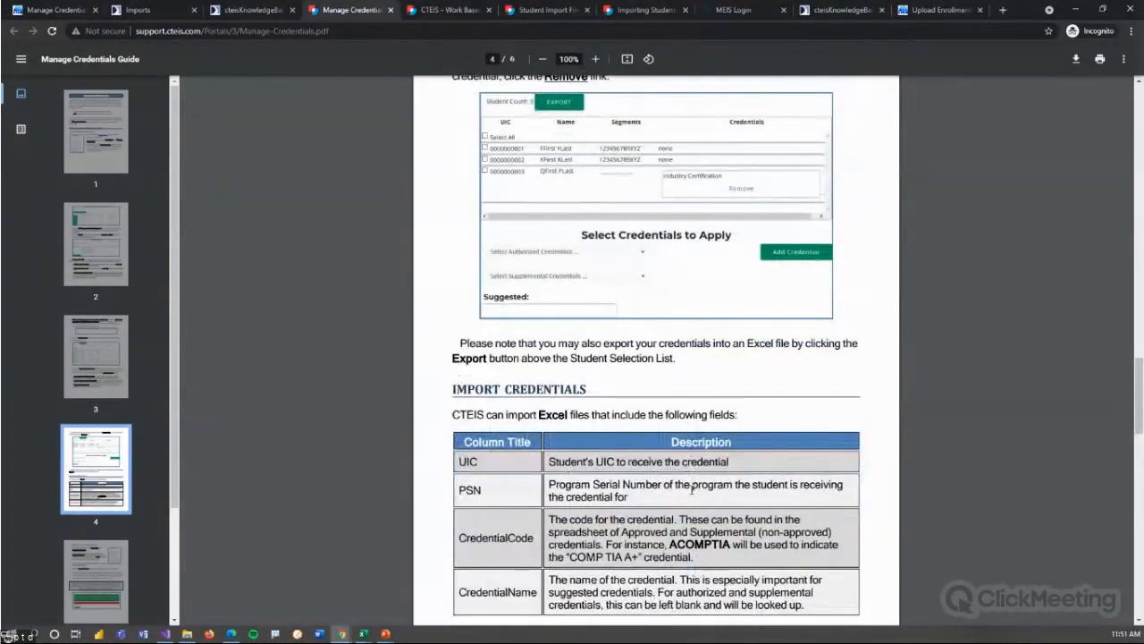
Download the Excel export of approved and non-approved credentials from the Enrollments page, open it in Excel and skim the All Approved sheet.
{"action": "left_click", "coordinate": [264, 11]}
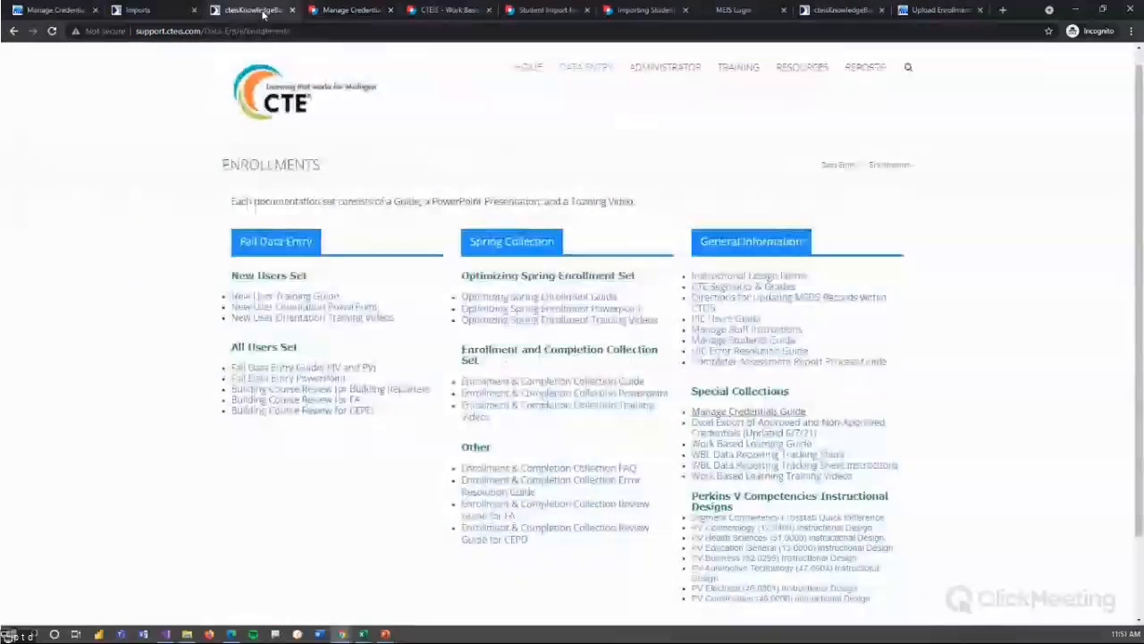
{"action": "left_click", "coordinate": [729, 435]}
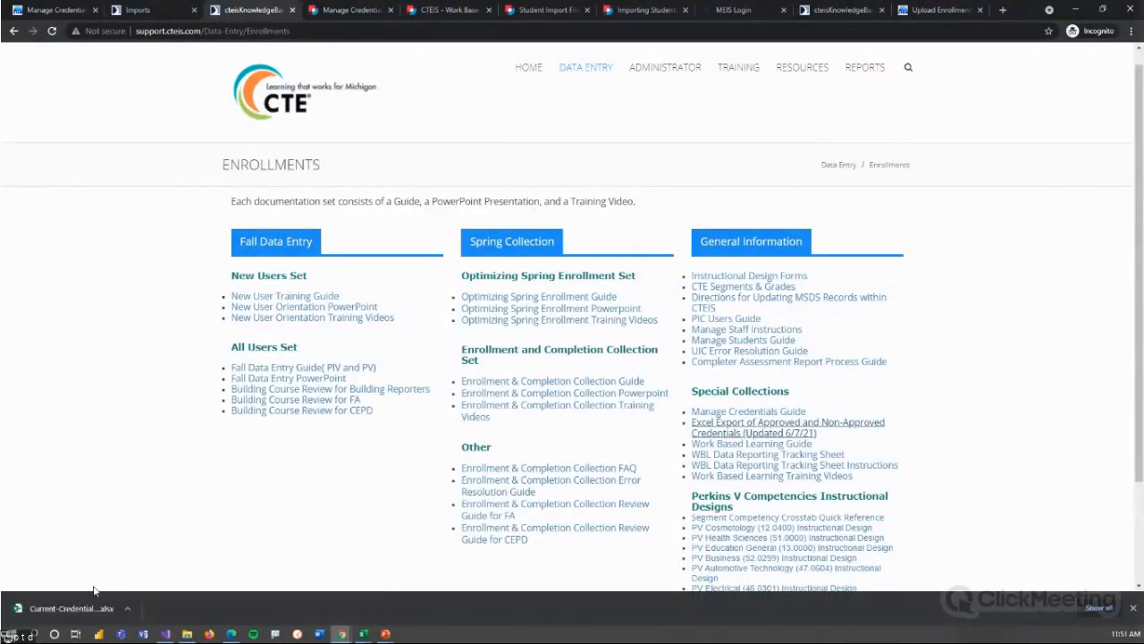
{"action": "key", "text": "alt+Tab"}
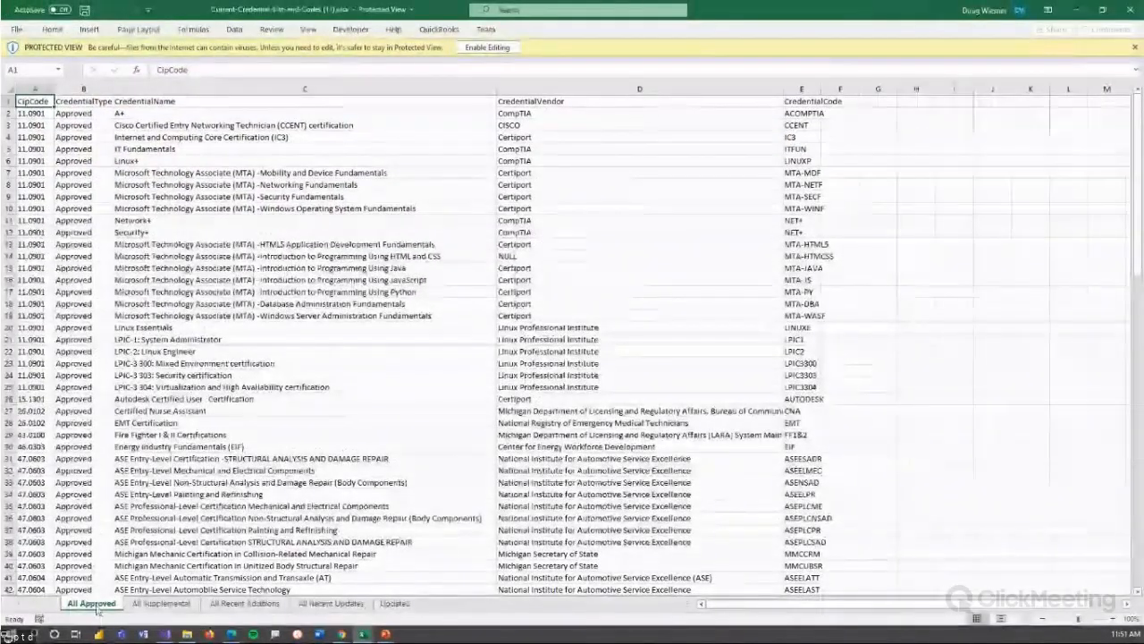
{"action": "scroll", "coordinate": [266, 273], "scroll_direction": "down", "scroll_amount": 4}
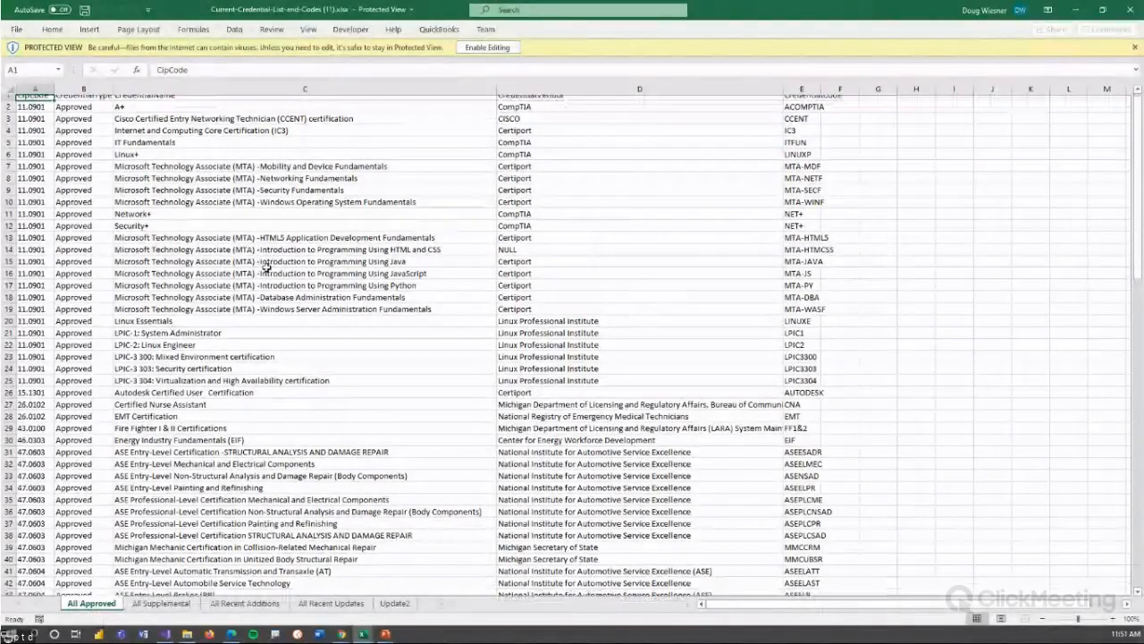
{"action": "scroll", "coordinate": [265, 274], "scroll_direction": "down", "scroll_amount": 8}
{"action": "scroll", "coordinate": [278, 339], "scroll_direction": "up", "scroll_amount": 10}
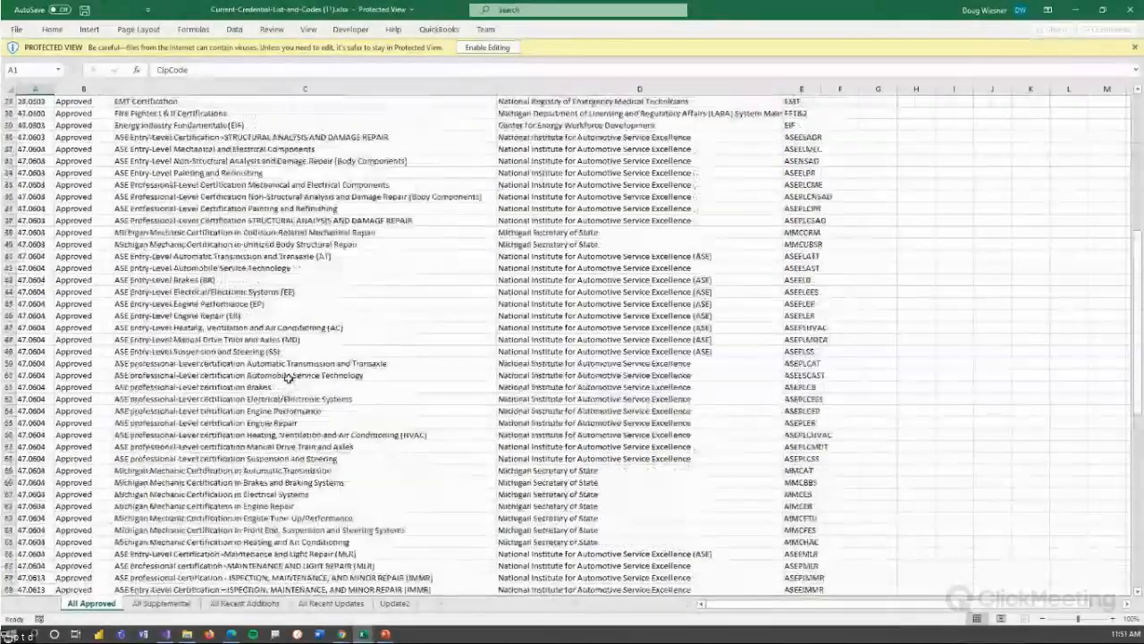
{"action": "scroll", "coordinate": [289, 379], "scroll_direction": "up", "scroll_amount": 2}
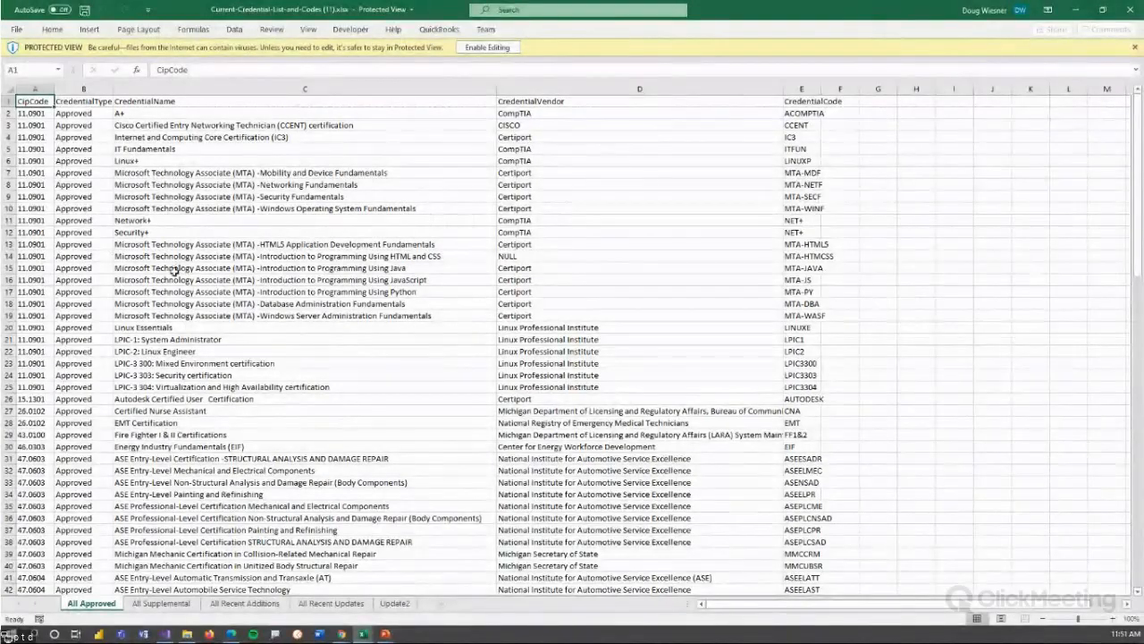
Look through the credential workbook's All Supplemental, All Recent Additions and All Recent Updates sheets.
{"action": "left_click", "coordinate": [162, 604]}
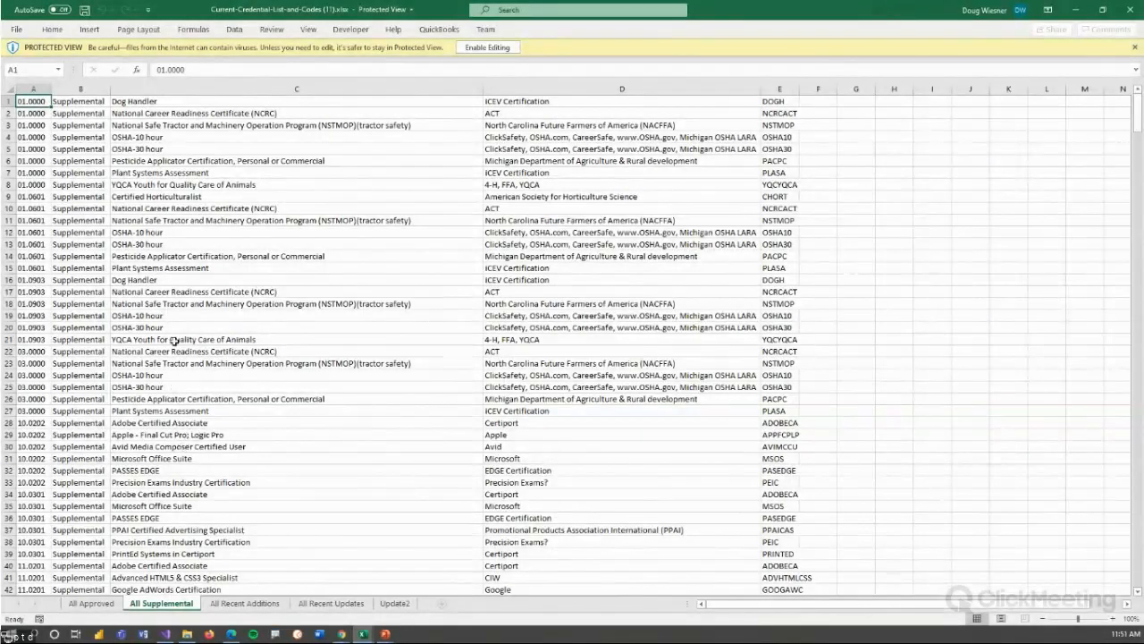
{"action": "left_click", "coordinate": [244, 603]}
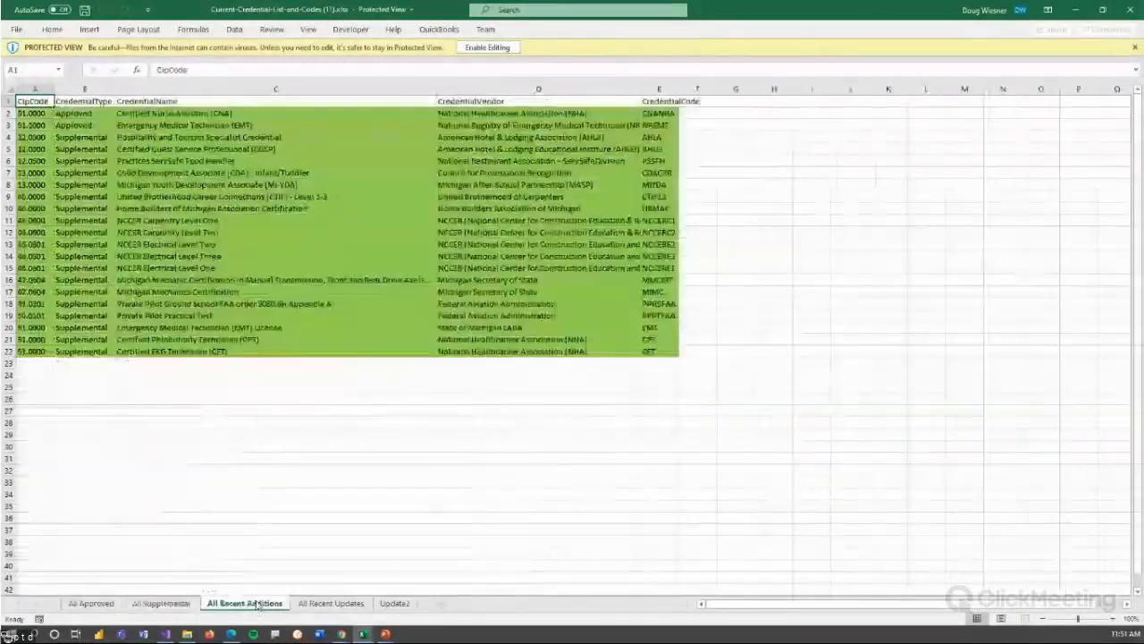
{"action": "left_click", "coordinate": [284, 443]}
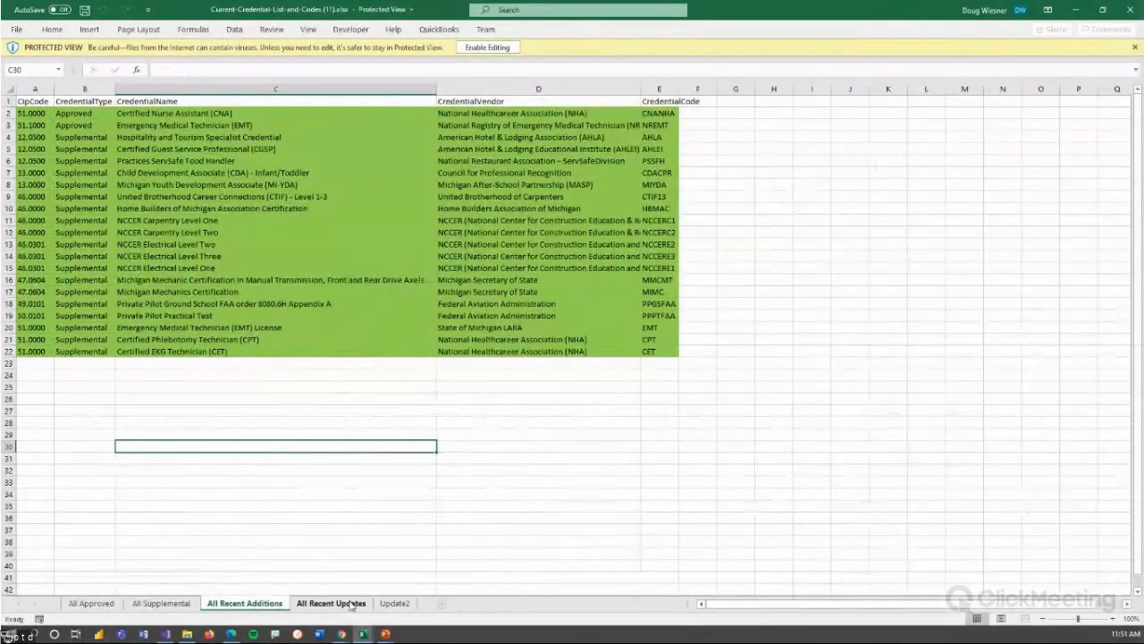
{"action": "left_click", "coordinate": [320, 605]}
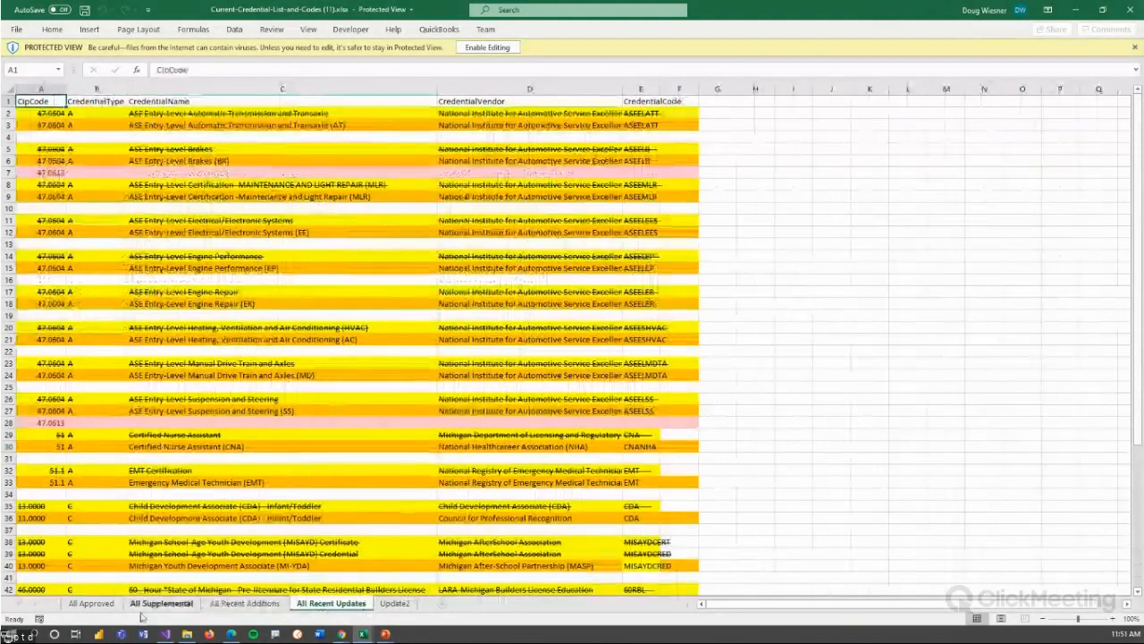
Return to the All Approved sheet, examine the credential codes beside the Microsoft Technology Associate credential names, and put the workbook away.
{"action": "left_click", "coordinate": [90, 605]}
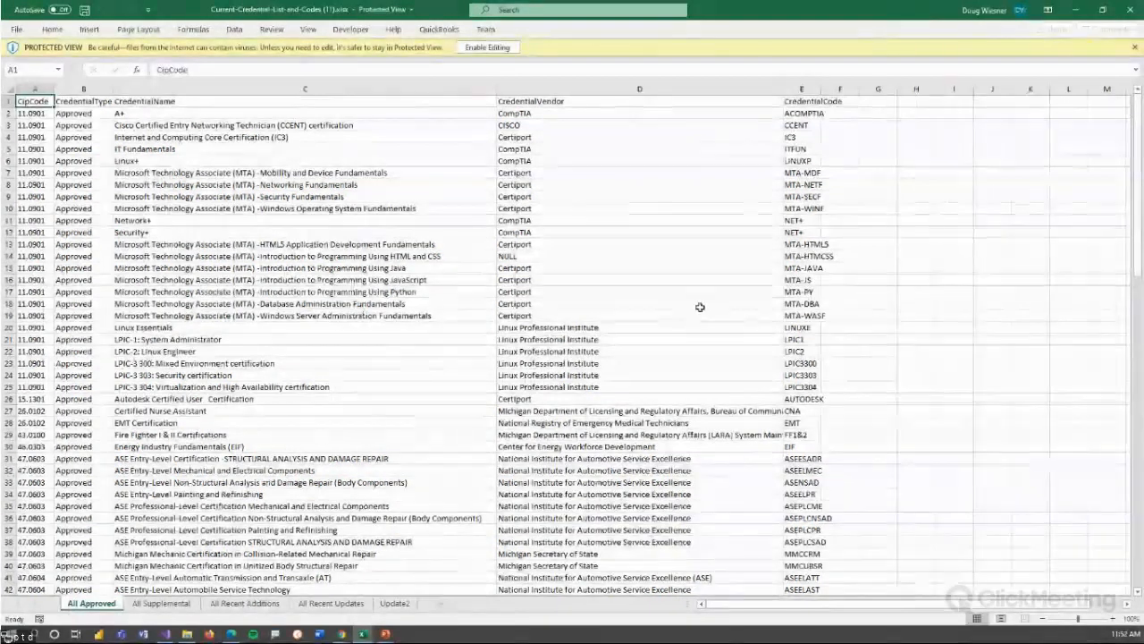
{"action": "left_click", "coordinate": [802, 103]}
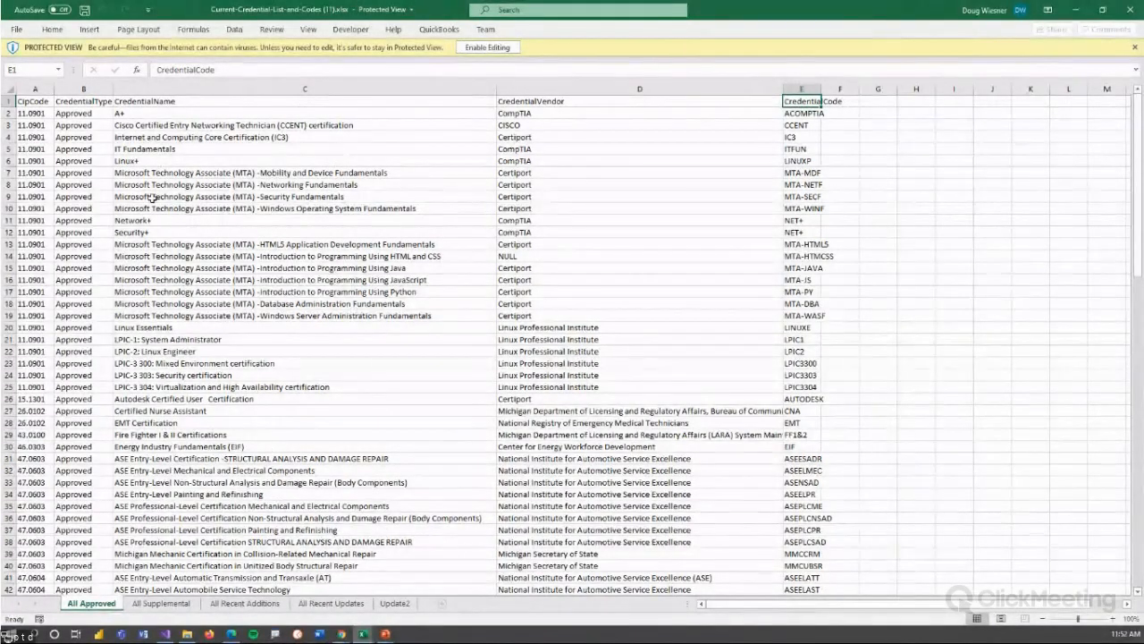
{"action": "left_click", "coordinate": [795, 184]}
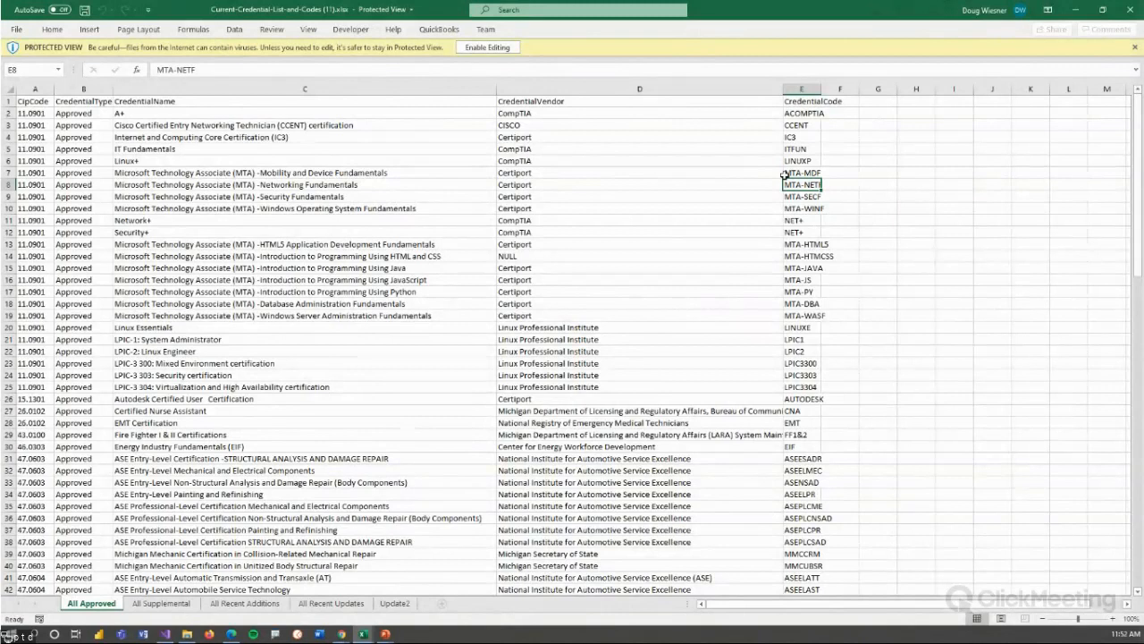
{"action": "left_click", "coordinate": [183, 172]}
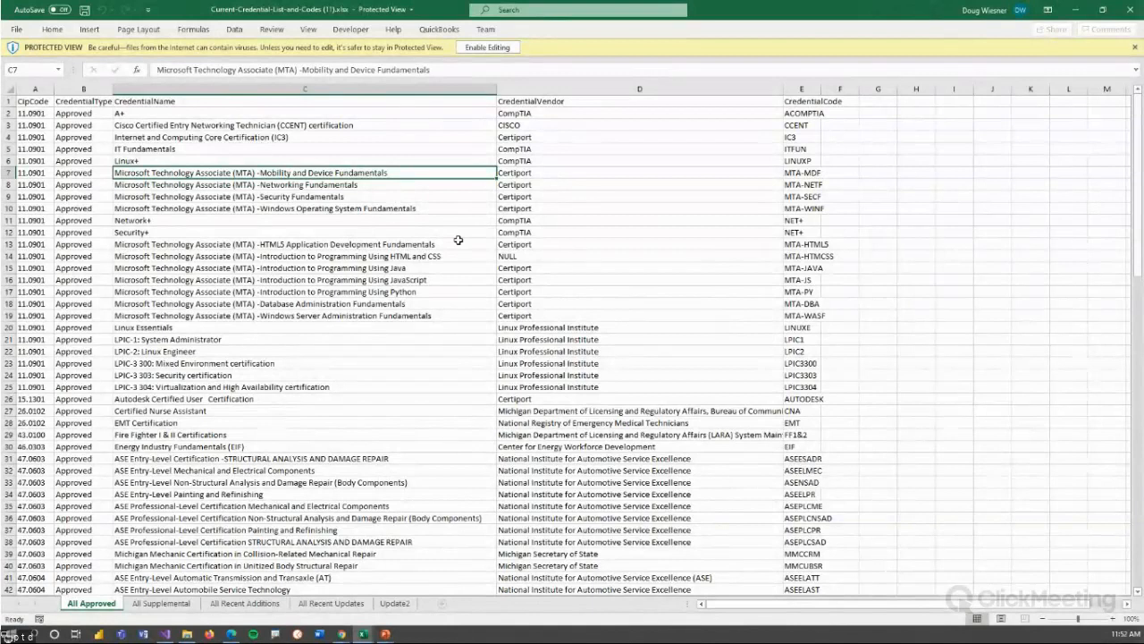
{"action": "left_click", "coordinate": [1077, 10]}
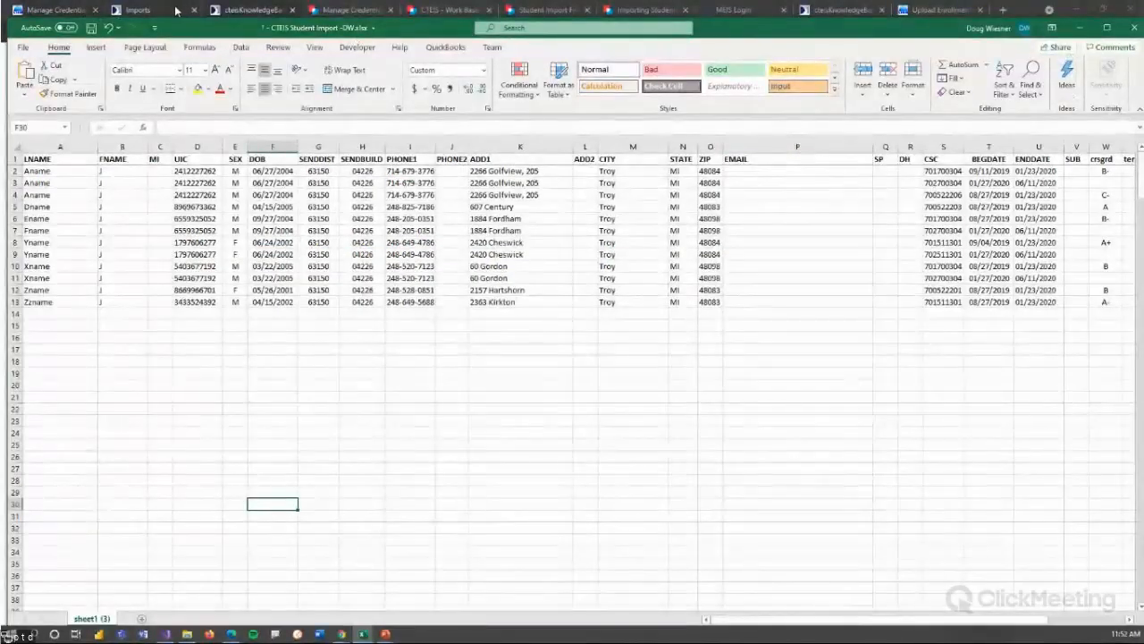
Reread the Manage Credentials Guide's Import Credentials section, from the field table through the import steps and the note on extra headers.
{"action": "left_click", "coordinate": [249, 11]}
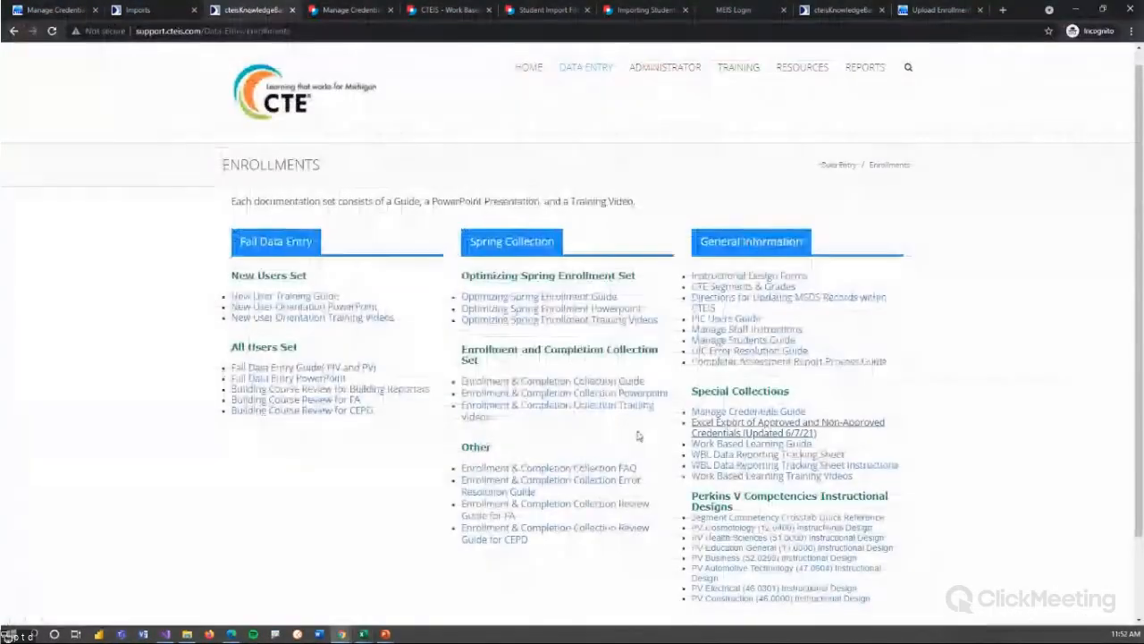
{"action": "left_click", "coordinate": [354, 12]}
{"action": "scroll", "coordinate": [702, 447], "scroll_direction": "down", "scroll_amount": 7}
{"action": "scroll", "coordinate": [703, 445], "scroll_direction": "up", "scroll_amount": 4}
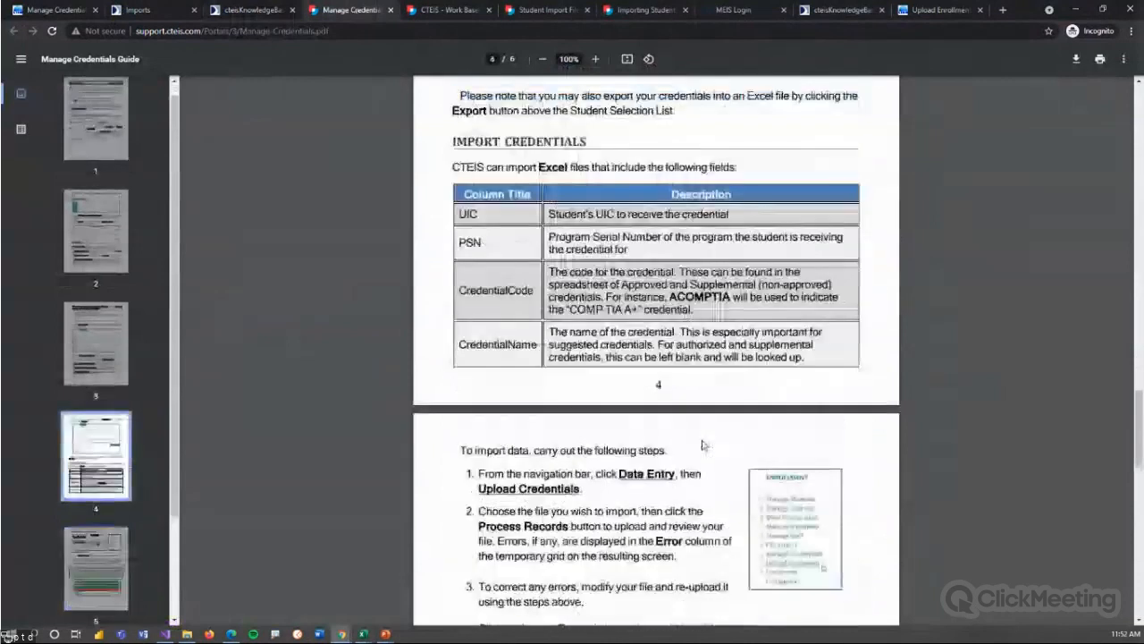
{"action": "scroll", "coordinate": [540, 298], "scroll_direction": "down", "scroll_amount": 3}
{"action": "scroll", "coordinate": [485, 166], "scroll_direction": "up", "scroll_amount": 2}
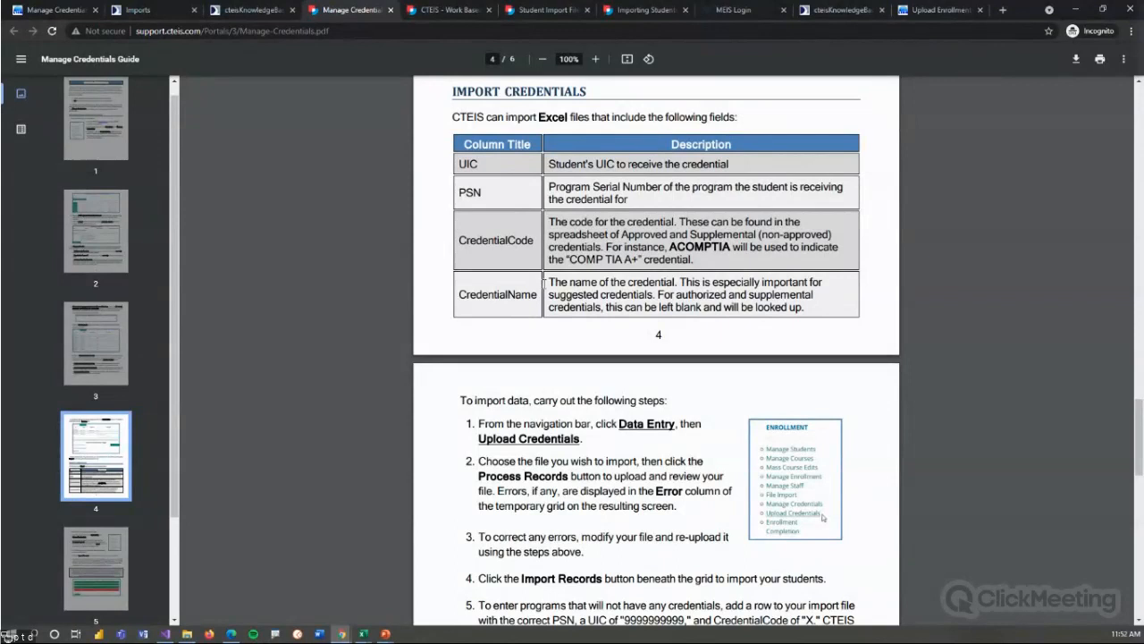
{"action": "scroll", "coordinate": [786, 485], "scroll_direction": "down", "scroll_amount": 5}
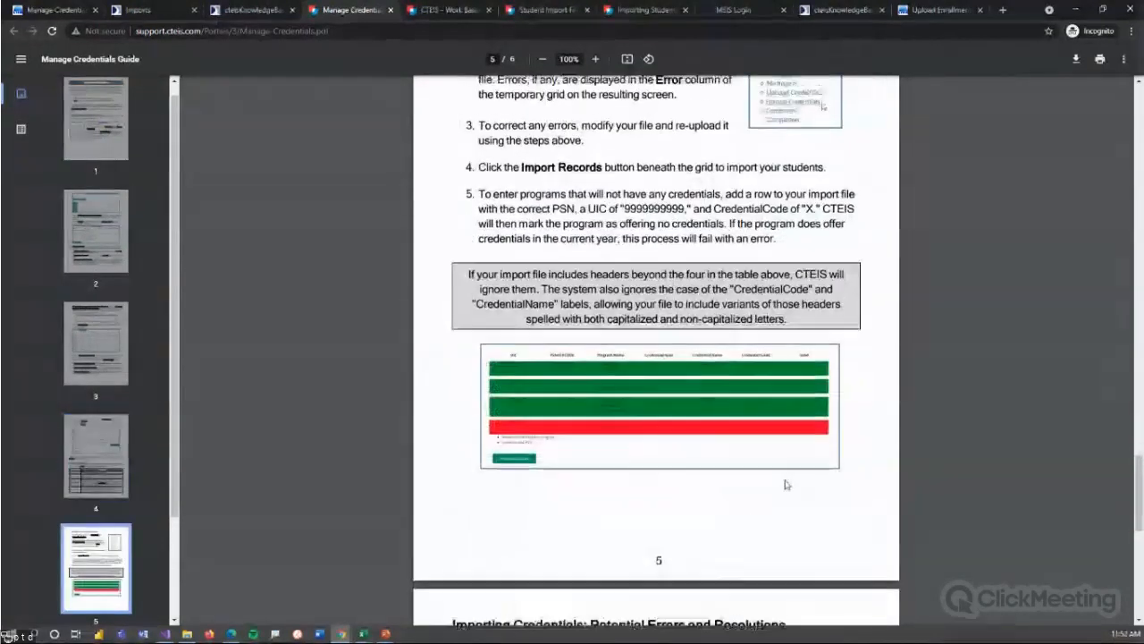
{"action": "scroll", "coordinate": [785, 484], "scroll_direction": "up", "scroll_amount": 2}
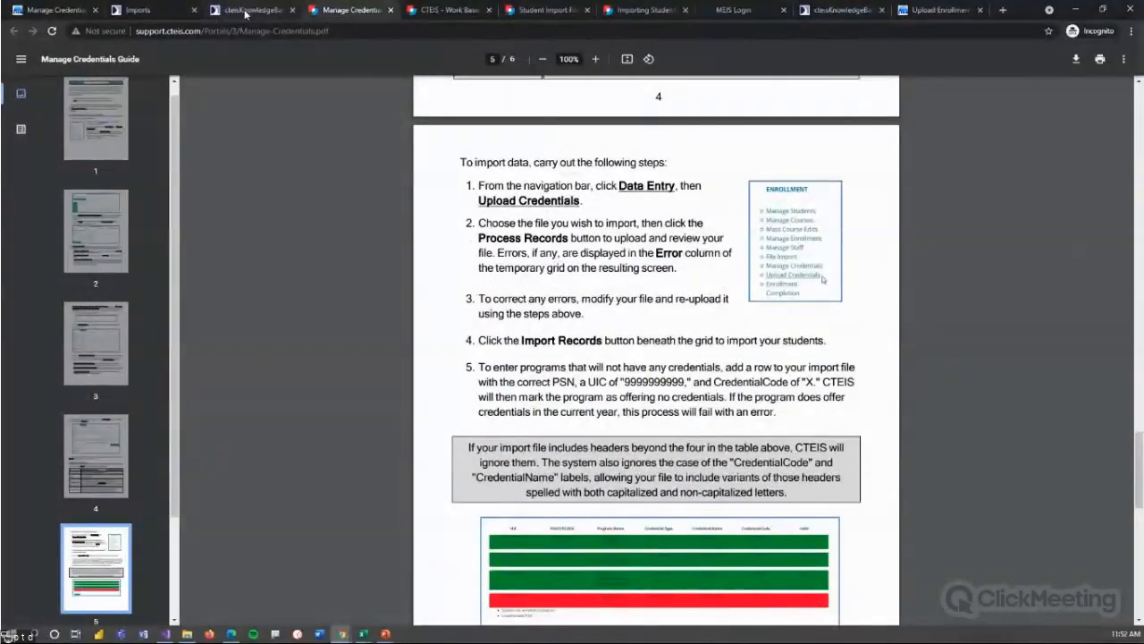
Export the Graphics Communications program's credentials from CTEIS Manage Credentials and open the downloaded CredentialData workbook in Excel.
{"action": "left_click", "coordinate": [246, 13]}
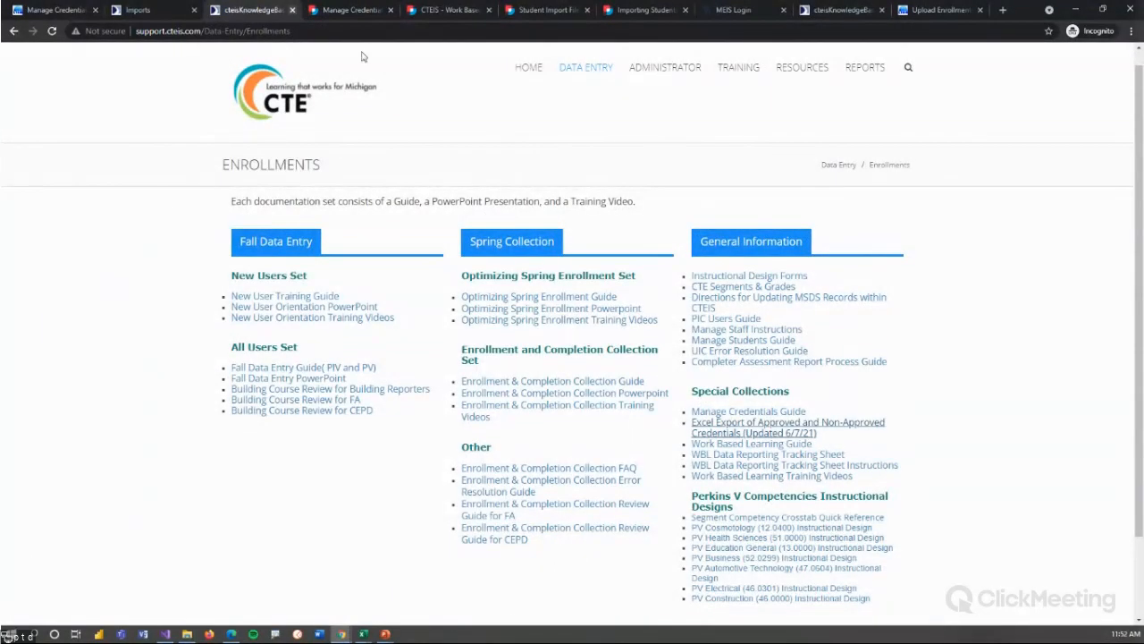
{"action": "left_click", "coordinate": [55, 10]}
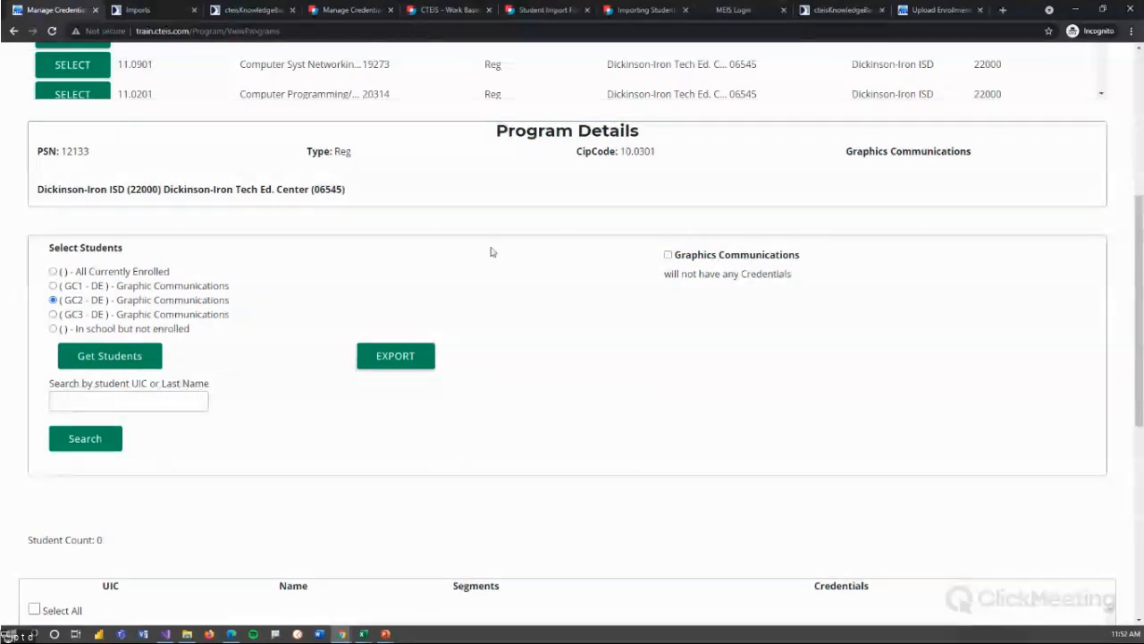
{"action": "left_click", "coordinate": [391, 357]}
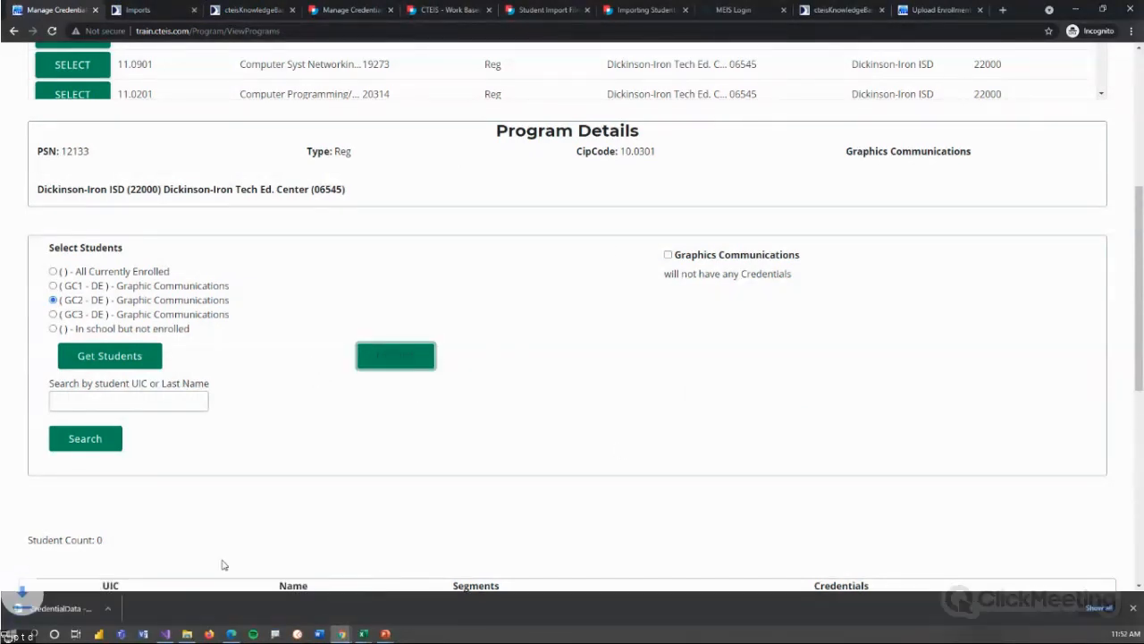
{"action": "left_click", "coordinate": [65, 608]}
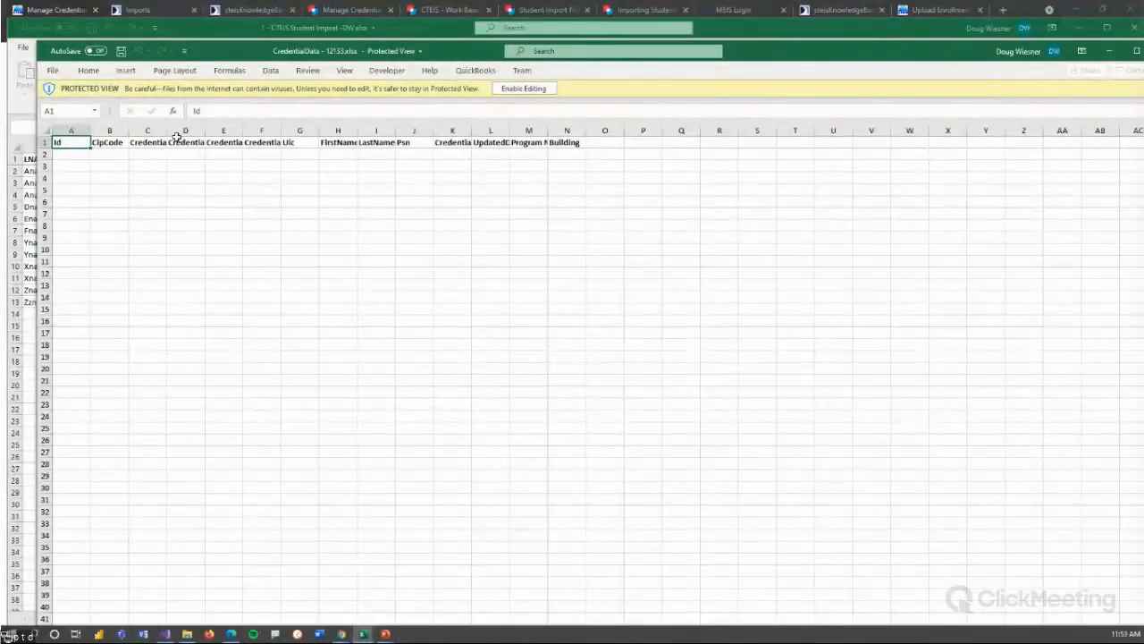
Widen the CredentialType, CredentialName, CredentialVendor and CredentialYear columns to show their full headers, and move the workbook out of the way.
{"action": "double_click", "coordinate": [167, 131]}
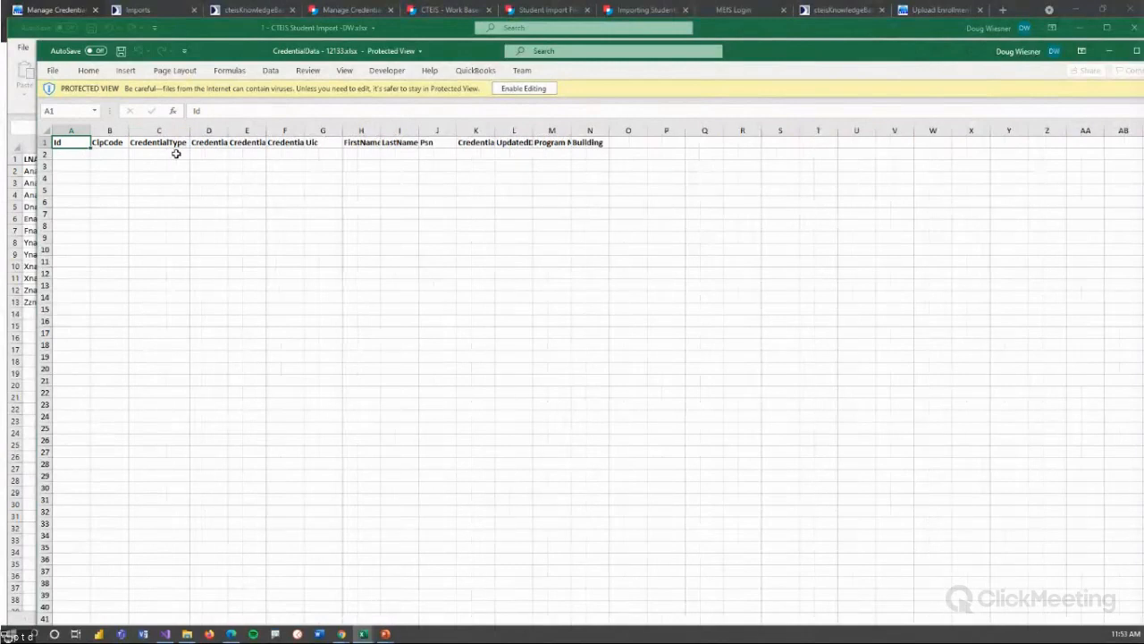
{"action": "double_click", "coordinate": [229, 131]}
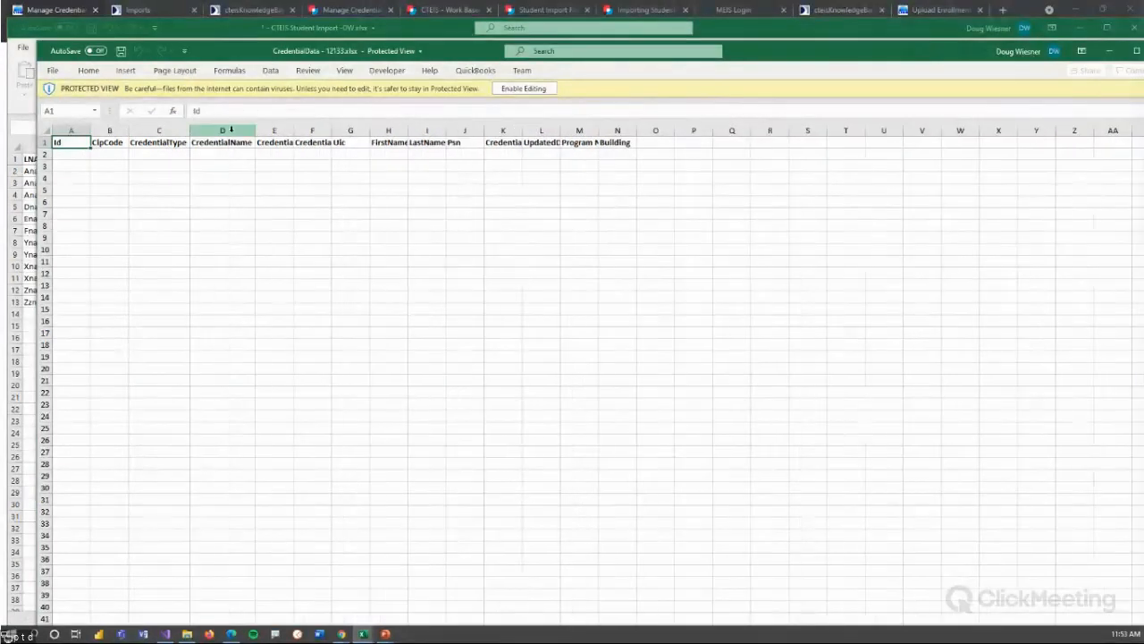
{"action": "double_click", "coordinate": [291, 130]}
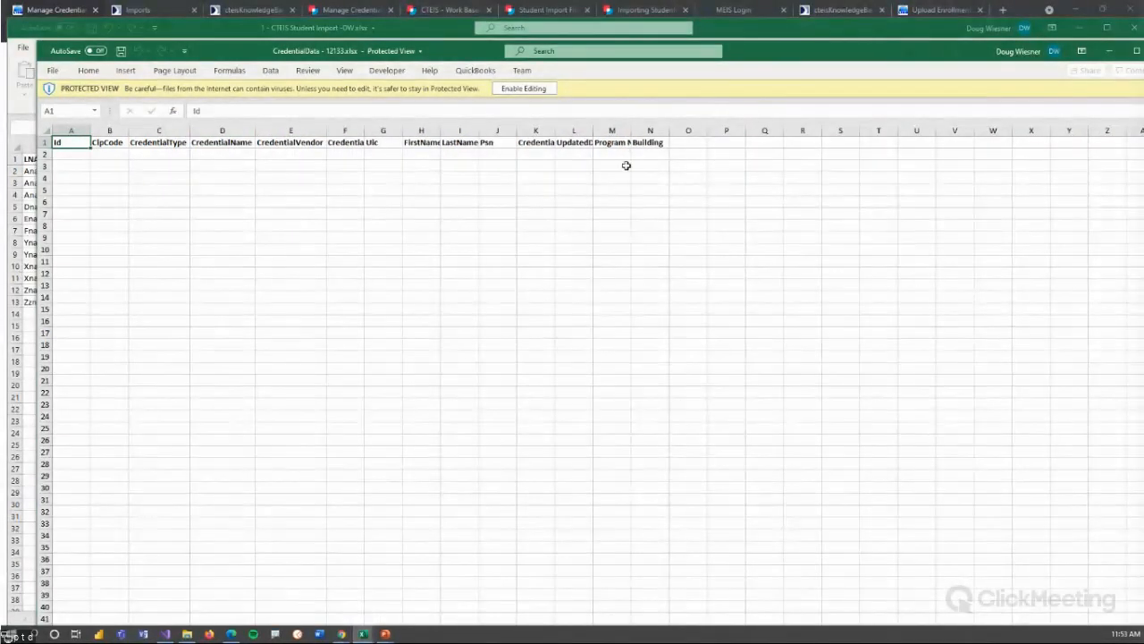
{"action": "left_click_drag", "start_coordinate": [555, 131], "coordinate": [607, 131]}
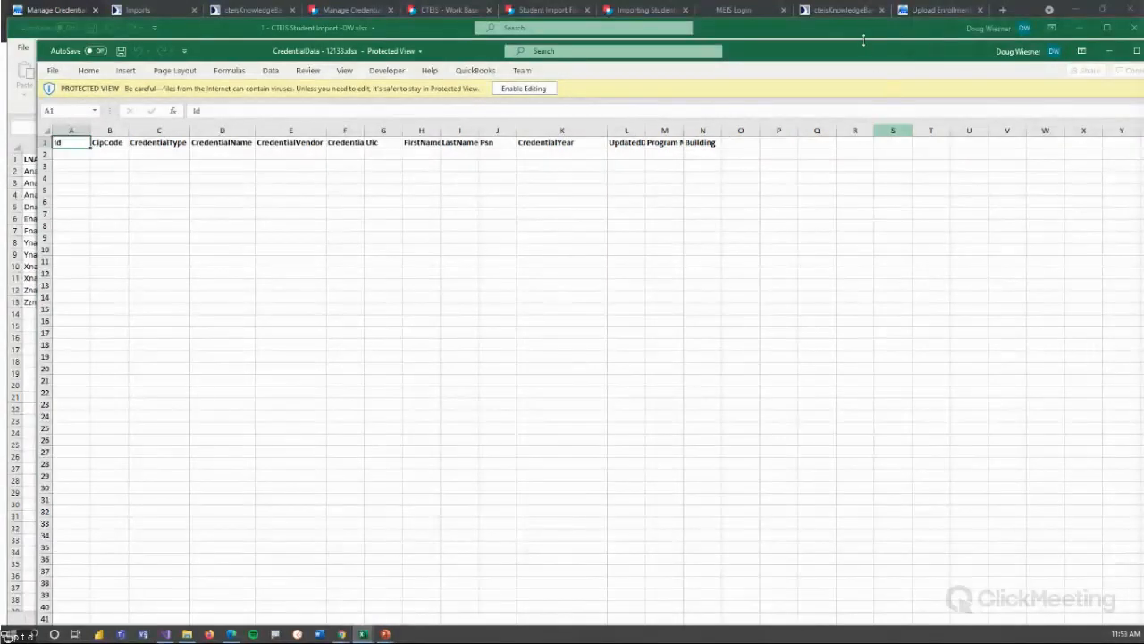
{"action": "left_click_drag", "start_coordinate": [863, 40], "coordinate": [840, 158]}
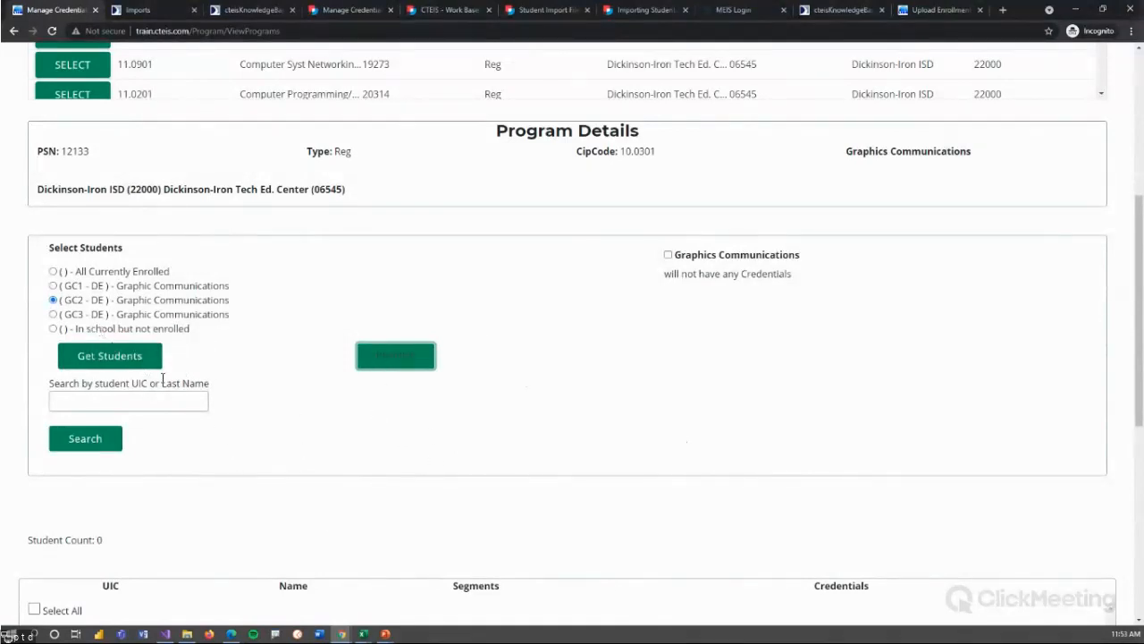
Review the Manage Credentials page, from the Graphics Communications student grid back up to the program list and the all-programs export option.
{"action": "scroll", "coordinate": [301, 439], "scroll_direction": "down", "scroll_amount": 2}
{"action": "scroll", "coordinate": [302, 442], "scroll_direction": "down", "scroll_amount": 3}
{"action": "scroll", "coordinate": [54, 267], "scroll_direction": "up", "scroll_amount": 4}
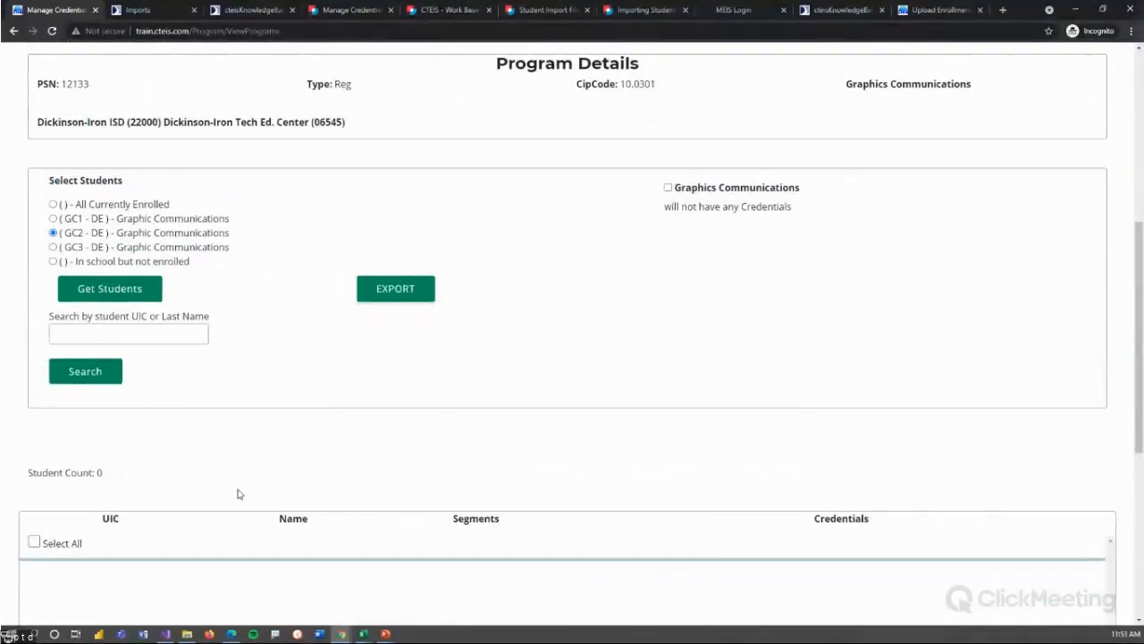
{"action": "scroll", "coordinate": [237, 494], "scroll_direction": "down", "scroll_amount": 2}
{"action": "scroll", "coordinate": [224, 255], "scroll_direction": "up", "scroll_amount": 3}
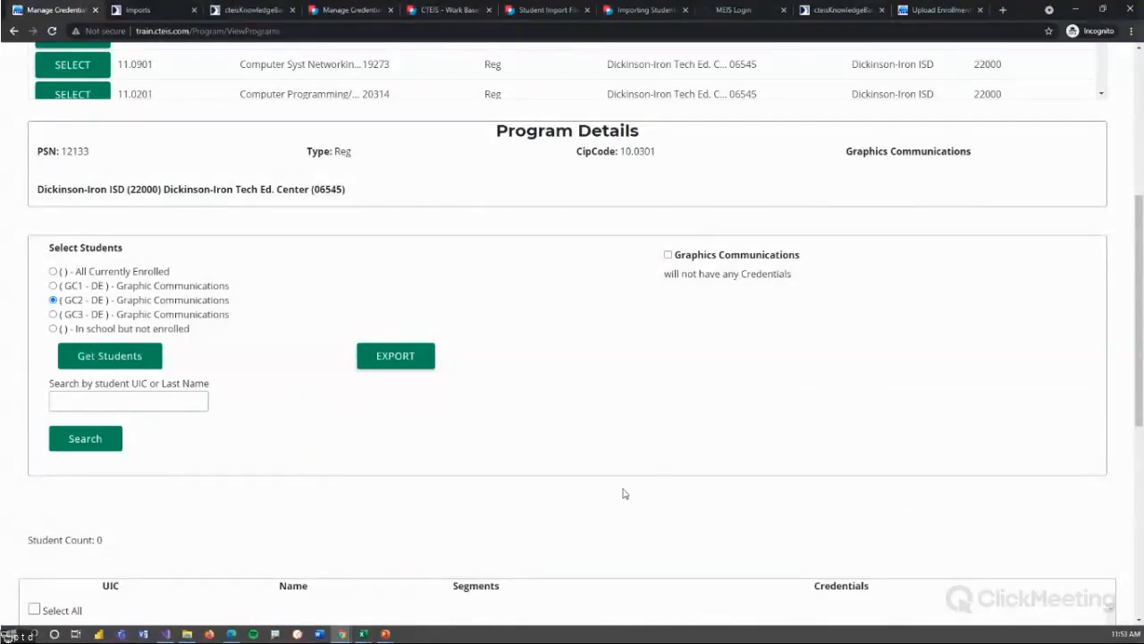
{"action": "scroll", "coordinate": [572, 391], "scroll_direction": "up", "scroll_amount": 5}
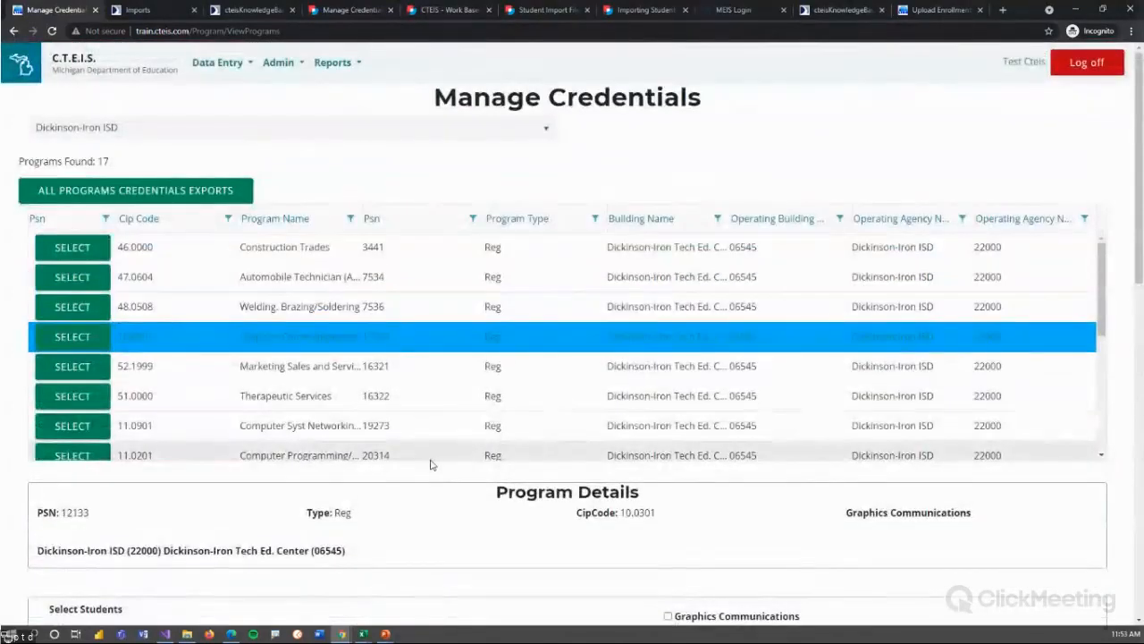
{"action": "scroll", "coordinate": [421, 508], "scroll_direction": "down", "scroll_amount": 1}
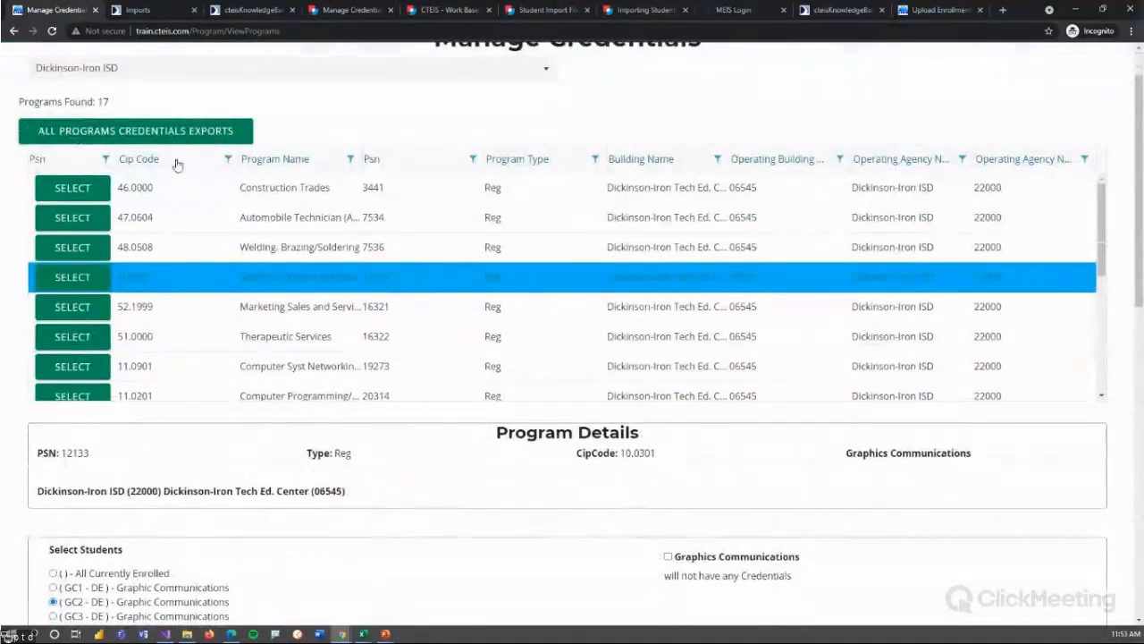
{"action": "scroll", "coordinate": [407, 466], "scroll_direction": "up", "scroll_amount": 1}
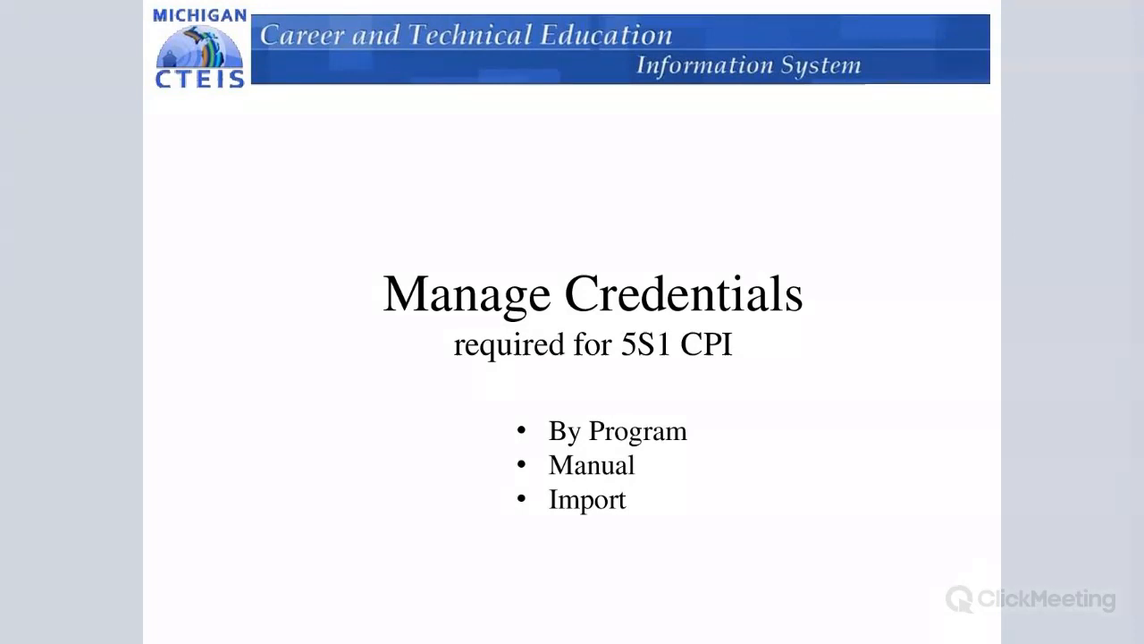
{"action": "key", "text": "Right"}
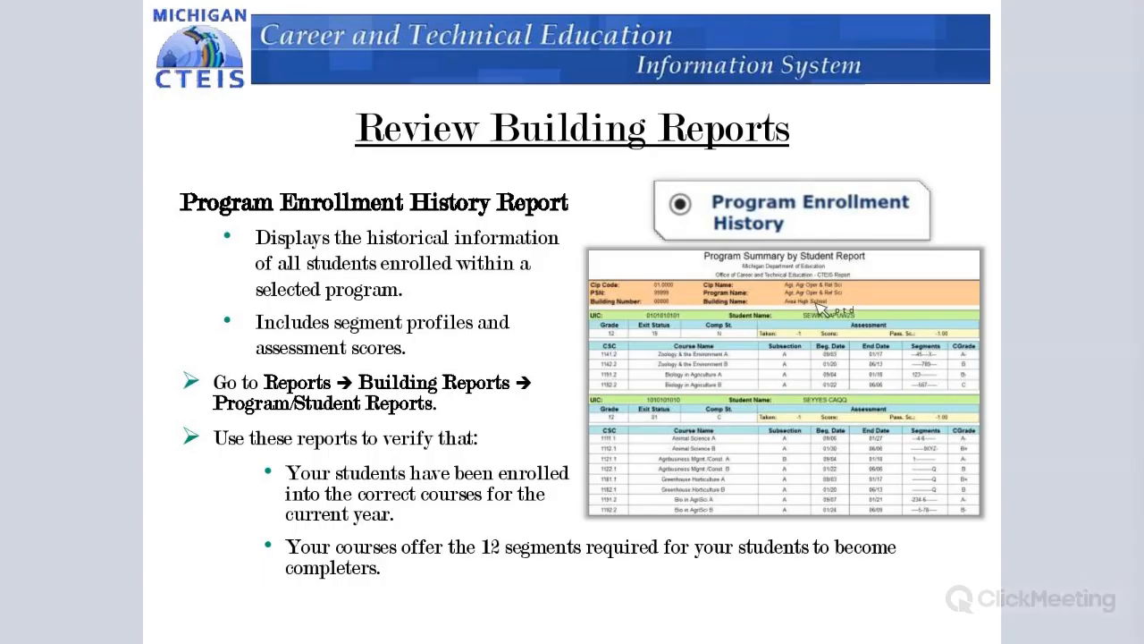
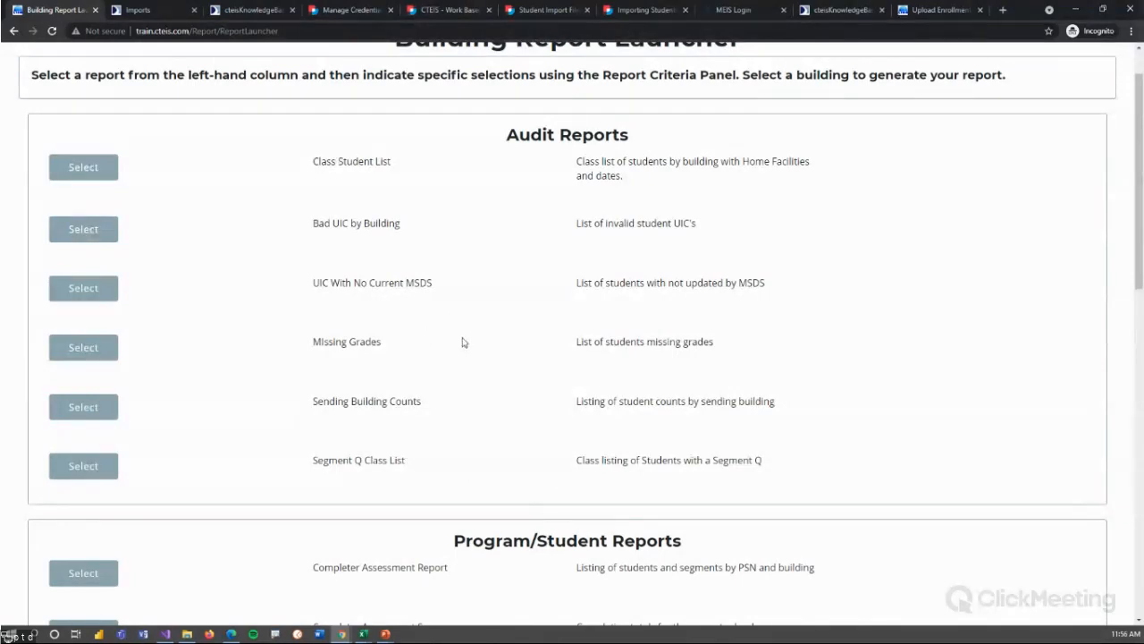
Look through the audit and program/student reports, and open the Program Enrollment History report for a building.
{"action": "scroll", "coordinate": [510, 405], "scroll_direction": "down", "scroll_amount": 4}
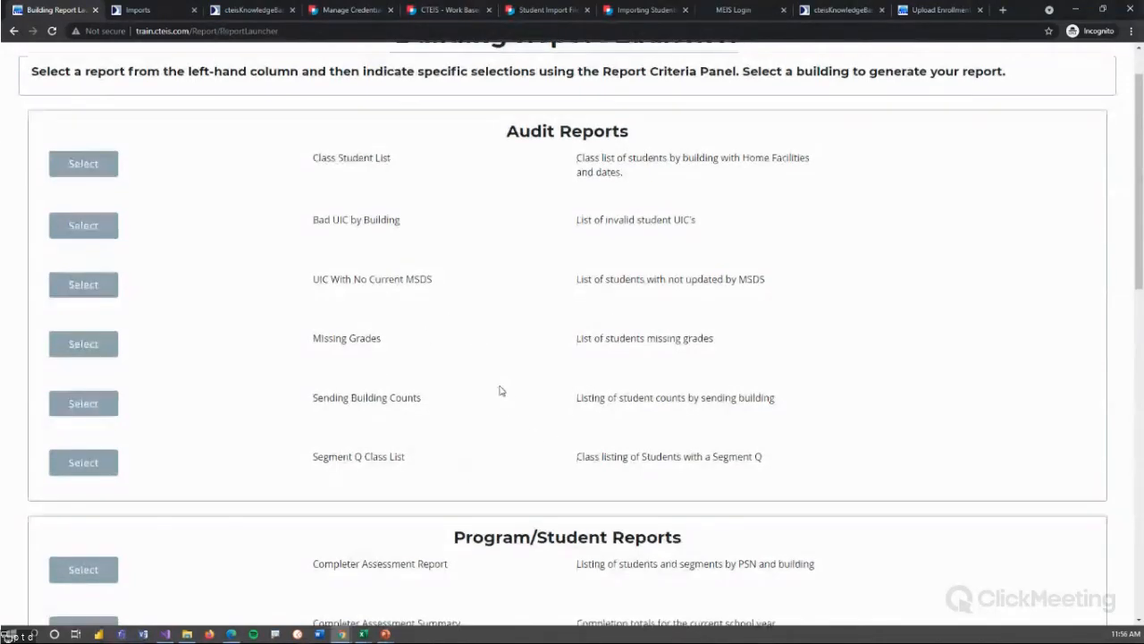
{"action": "scroll", "coordinate": [501, 387], "scroll_direction": "down", "scroll_amount": 1}
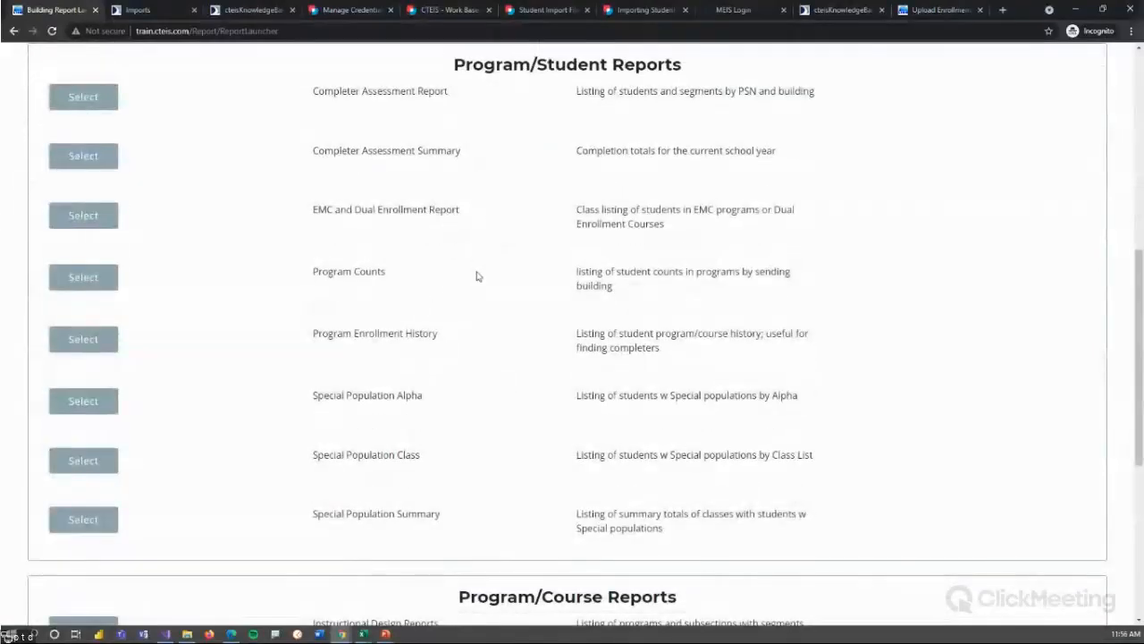
{"action": "scroll", "coordinate": [545, 433], "scroll_direction": "up", "scroll_amount": 1}
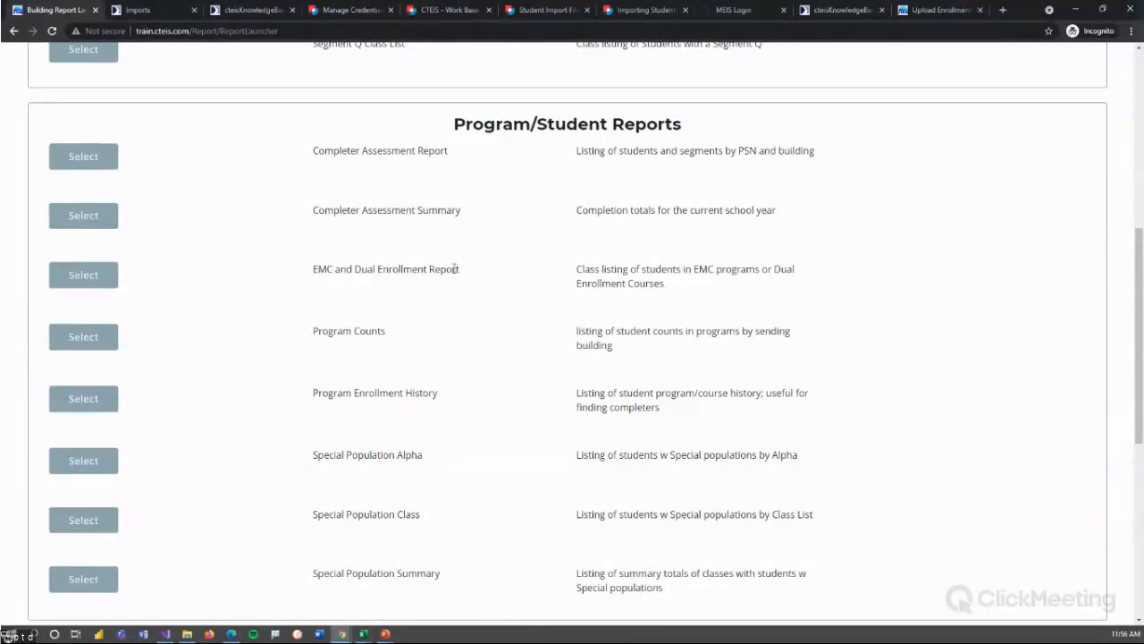
{"action": "scroll", "coordinate": [482, 319], "scroll_direction": "down", "scroll_amount": 1}
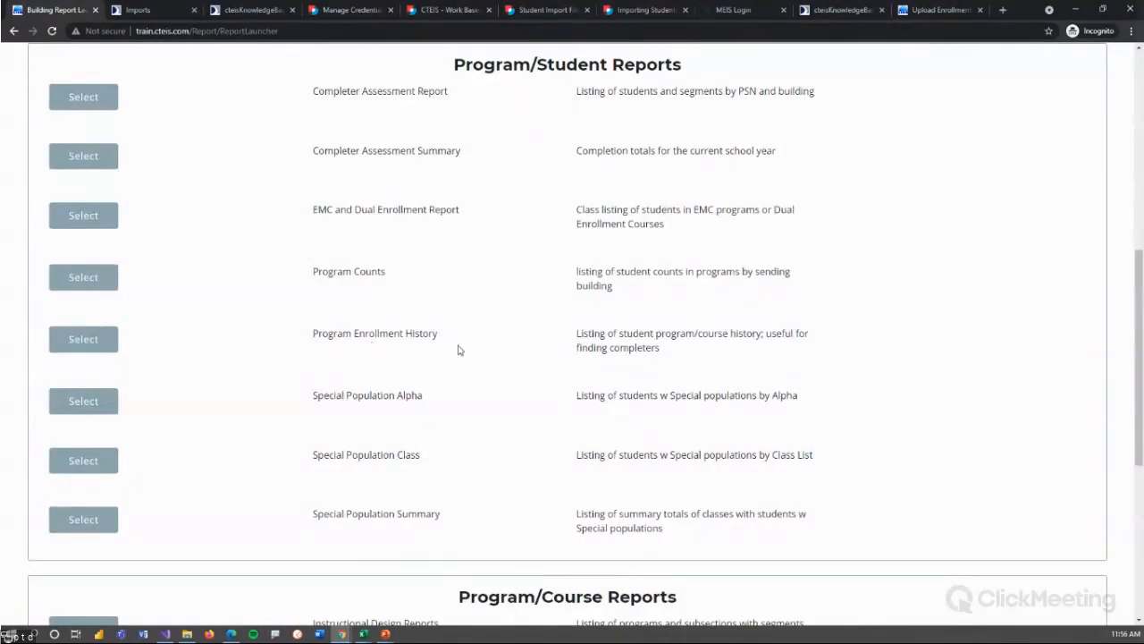
{"action": "left_click", "coordinate": [90, 338]}
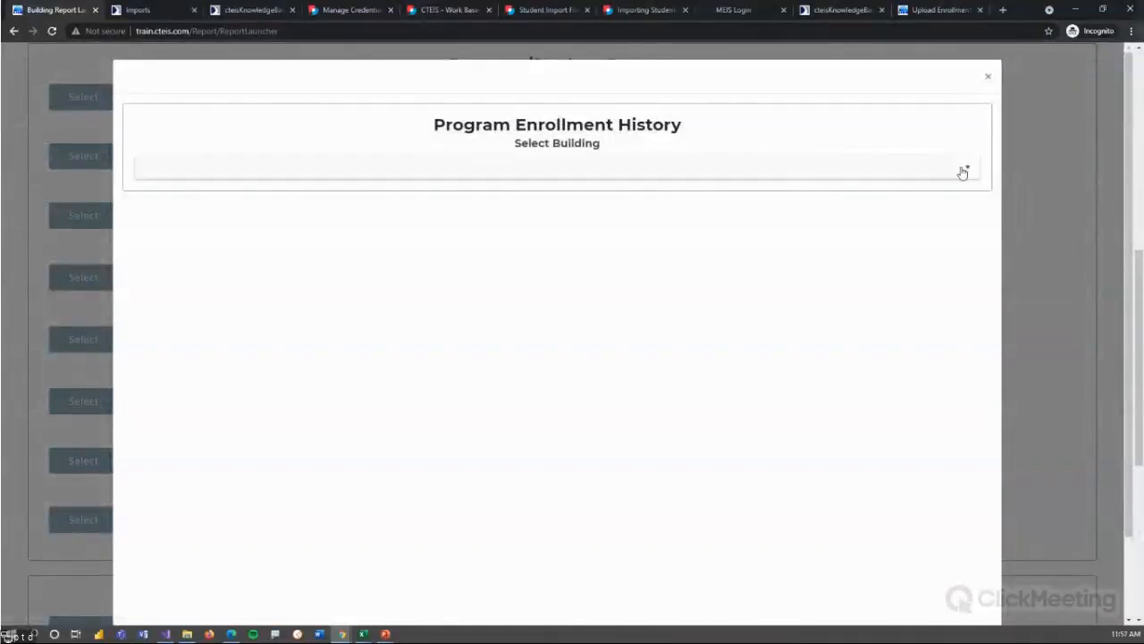
{"action": "left_click", "coordinate": [964, 170]}
{"action": "left_click", "coordinate": [148, 194]}
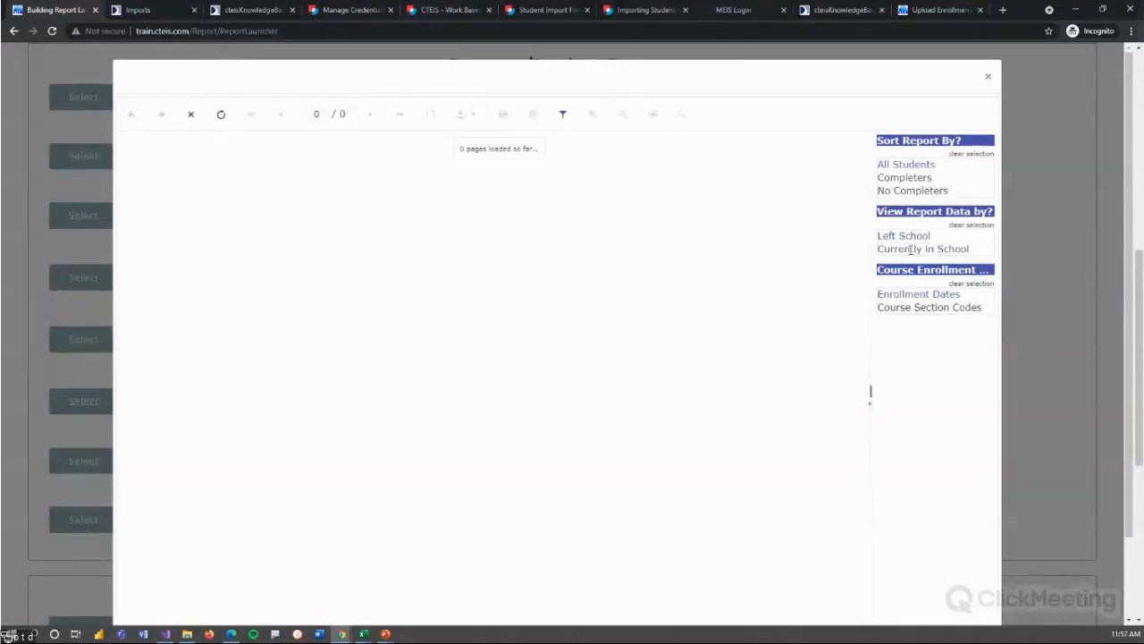
Run the Program Enrollment History report for students currently in school, and close the report viewer.
{"action": "scroll", "coordinate": [986, 496], "scroll_direction": "down", "scroll_amount": 1}
{"action": "left_click", "coordinate": [913, 548]}
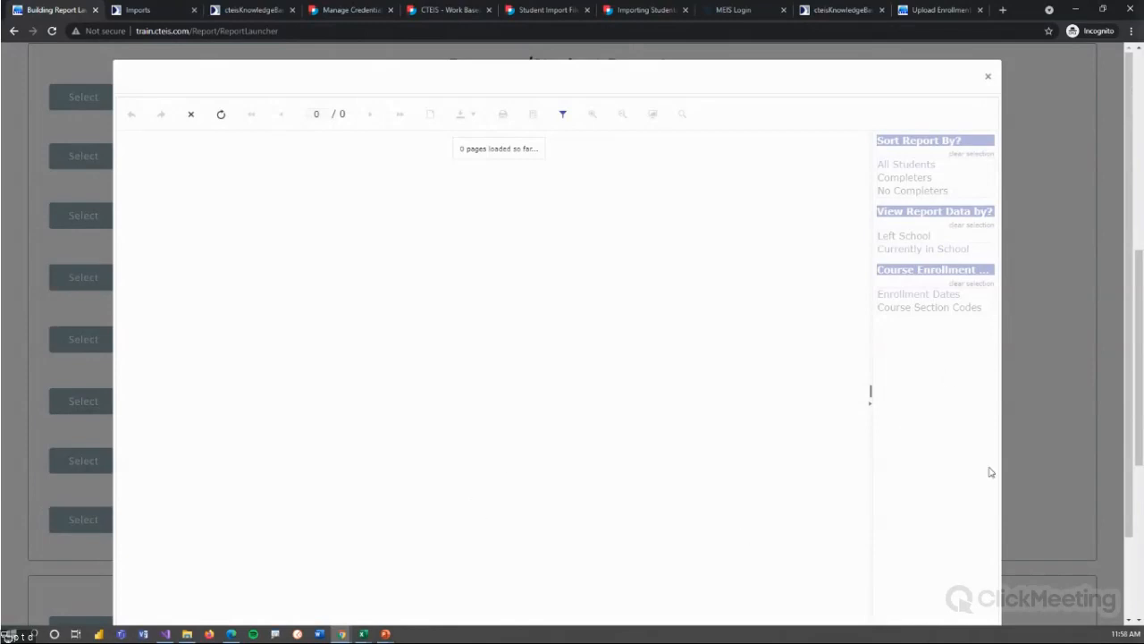
{"action": "left_click", "coordinate": [989, 80]}
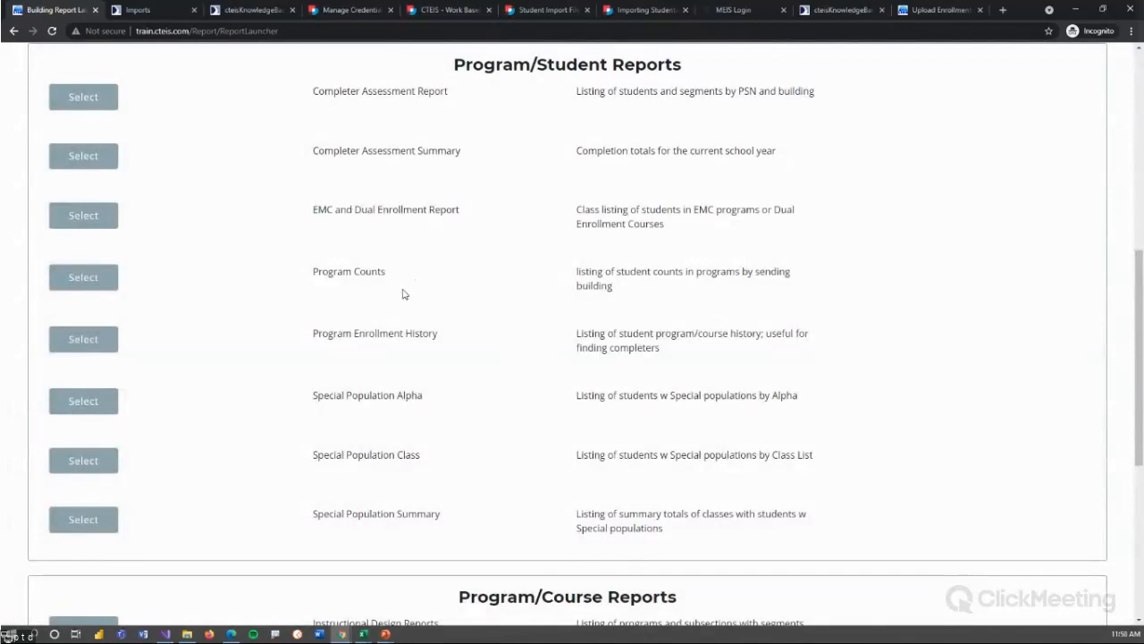
Review the rest of the Building Report Launcher, from the Special Population reports through the Program/Course Reports.
{"action": "scroll", "coordinate": [407, 297], "scroll_direction": "down", "scroll_amount": 3}
{"action": "scroll", "coordinate": [421, 305], "scroll_direction": "down", "scroll_amount": 2}
{"action": "scroll", "coordinate": [451, 313], "scroll_direction": "up", "scroll_amount": 1}
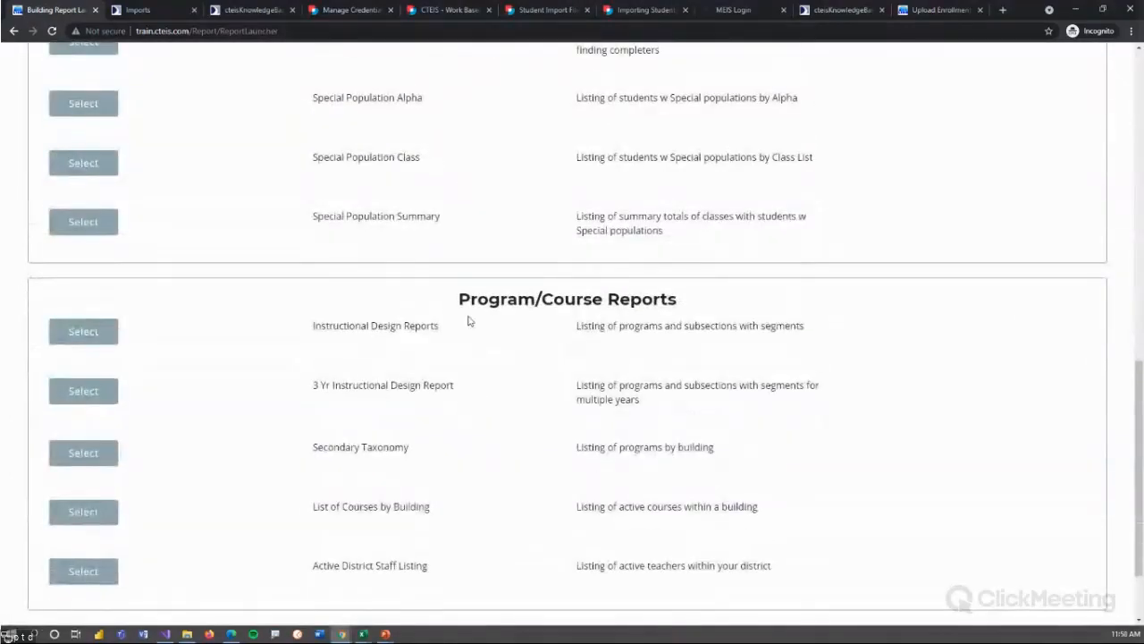
{"action": "scroll", "coordinate": [519, 380], "scroll_direction": "down", "scroll_amount": 2}
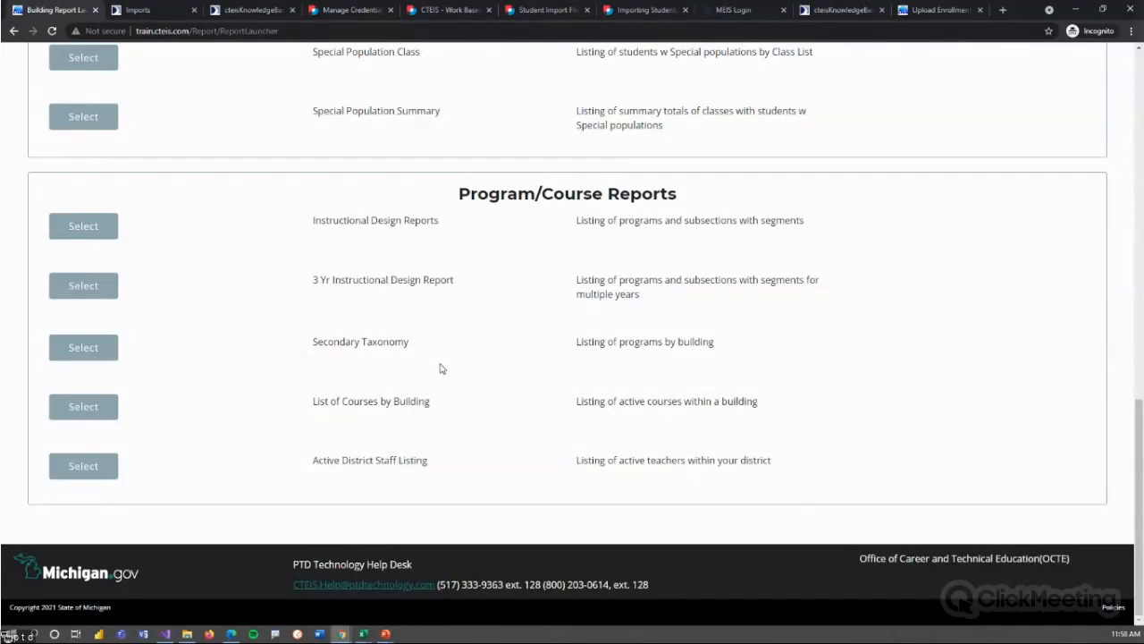
{"action": "scroll", "coordinate": [440, 368], "scroll_direction": "up", "scroll_amount": 15}
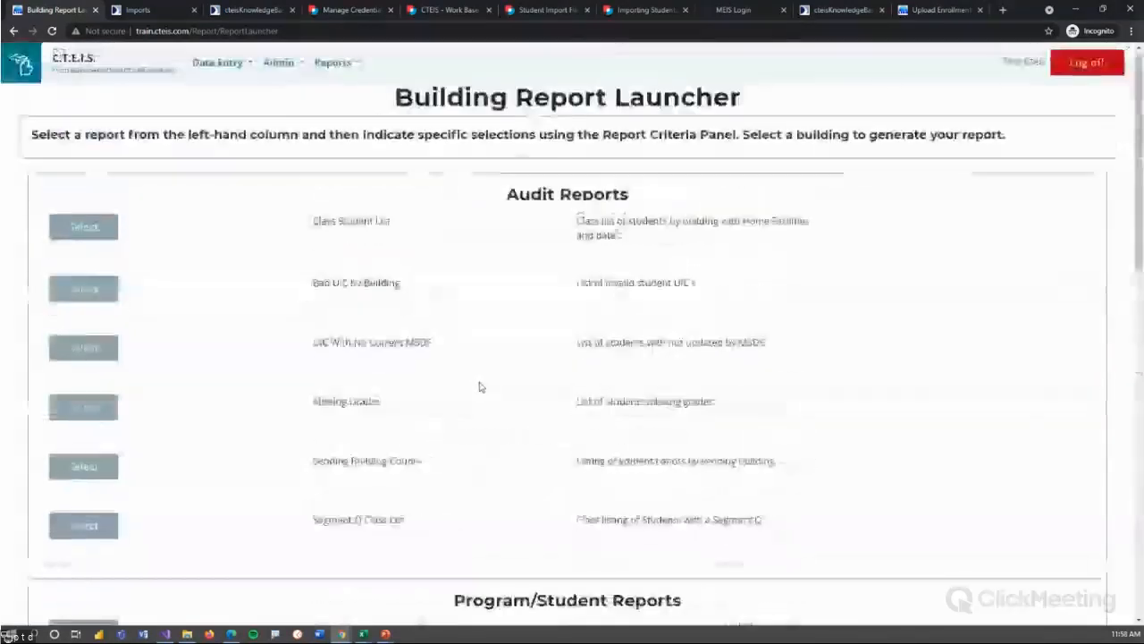
Open Building Exports and display the Enrollment Export Beta data for all districts.
{"action": "left_click", "coordinate": [330, 70]}
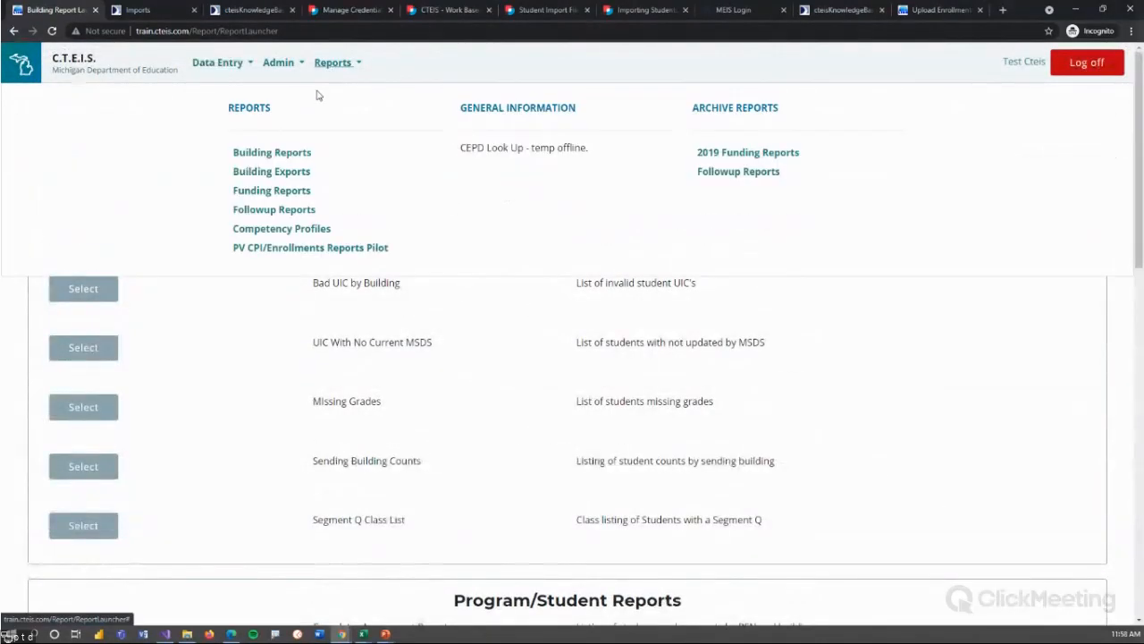
{"action": "left_click", "coordinate": [257, 173]}
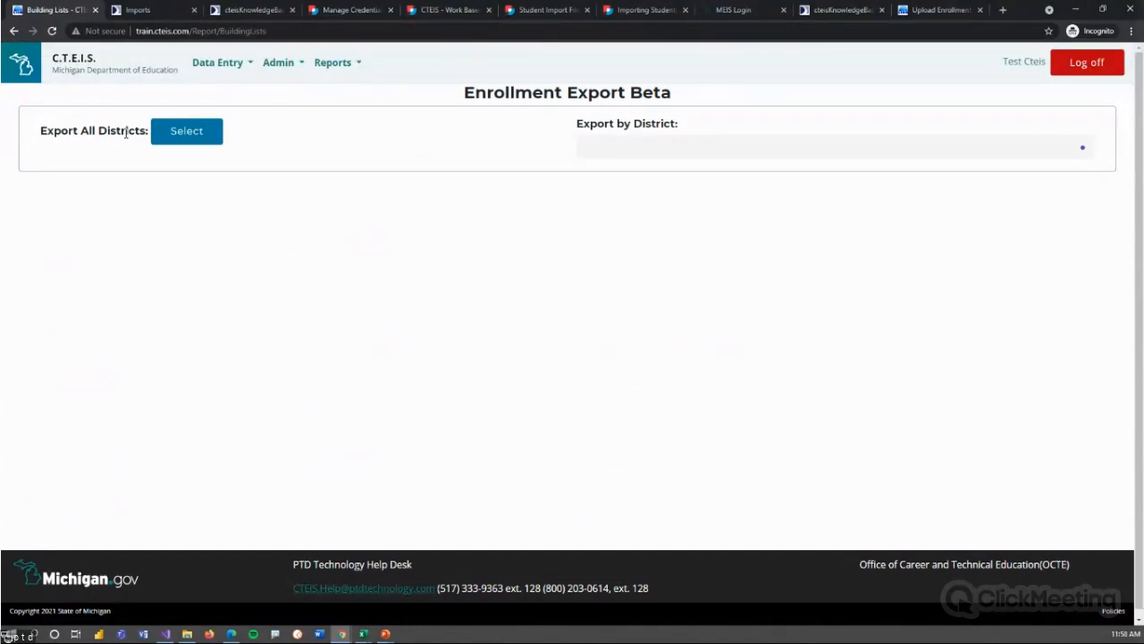
{"action": "left_click", "coordinate": [188, 136]}
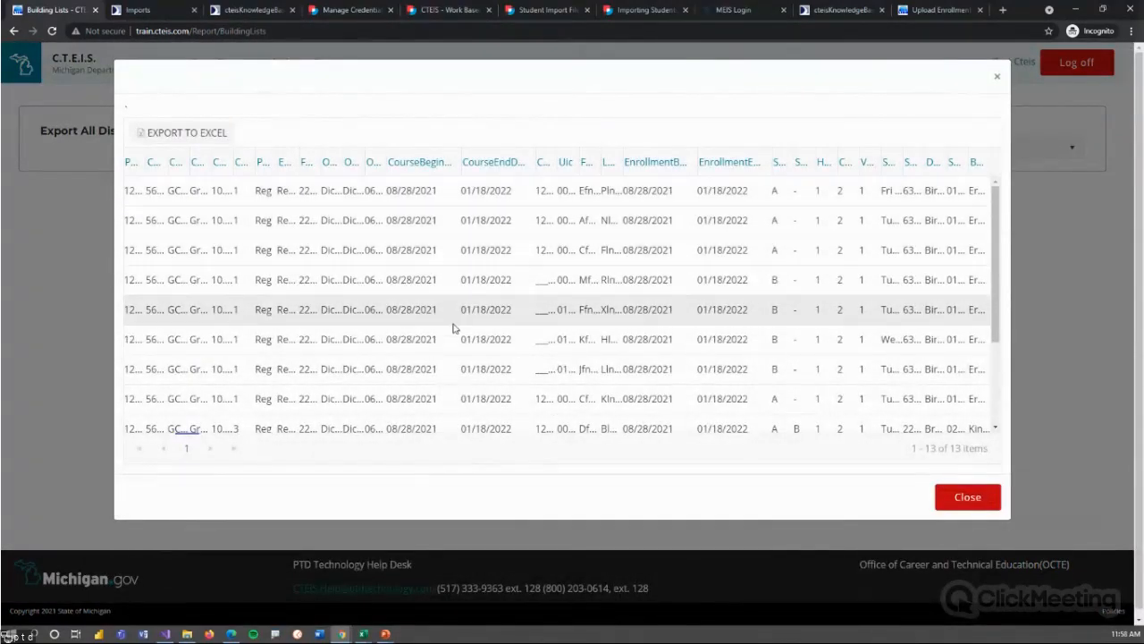
Sort the enrollment export grid by CourseId descending, widen its first three columns, examine the remaining columns, and close the grid.
{"action": "left_click_drag", "start_coordinate": [901, 224], "coordinate": [990, 246]}
{"action": "left_click", "coordinate": [932, 309]}
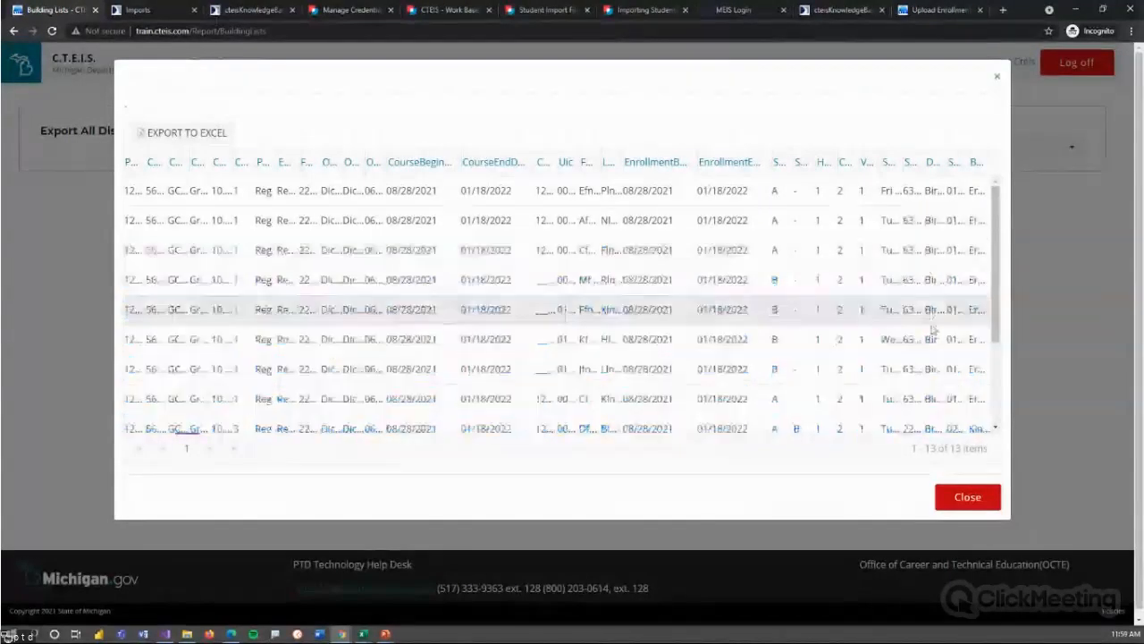
{"action": "left_click", "coordinate": [148, 163]}
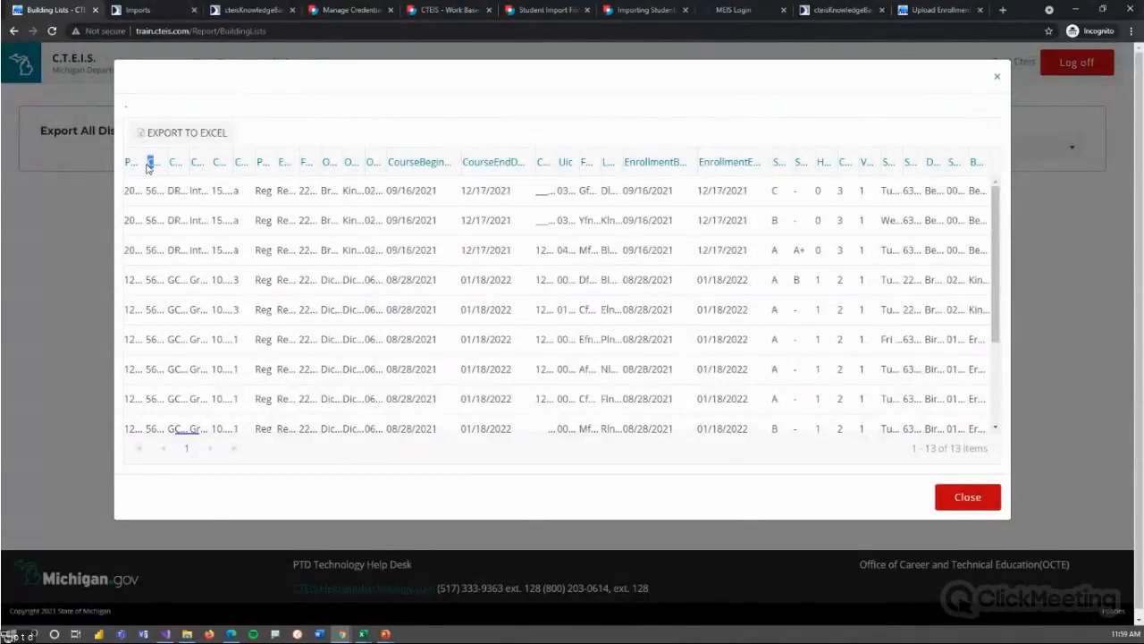
{"action": "left_click_drag", "start_coordinate": [143, 165], "coordinate": [328, 162]}
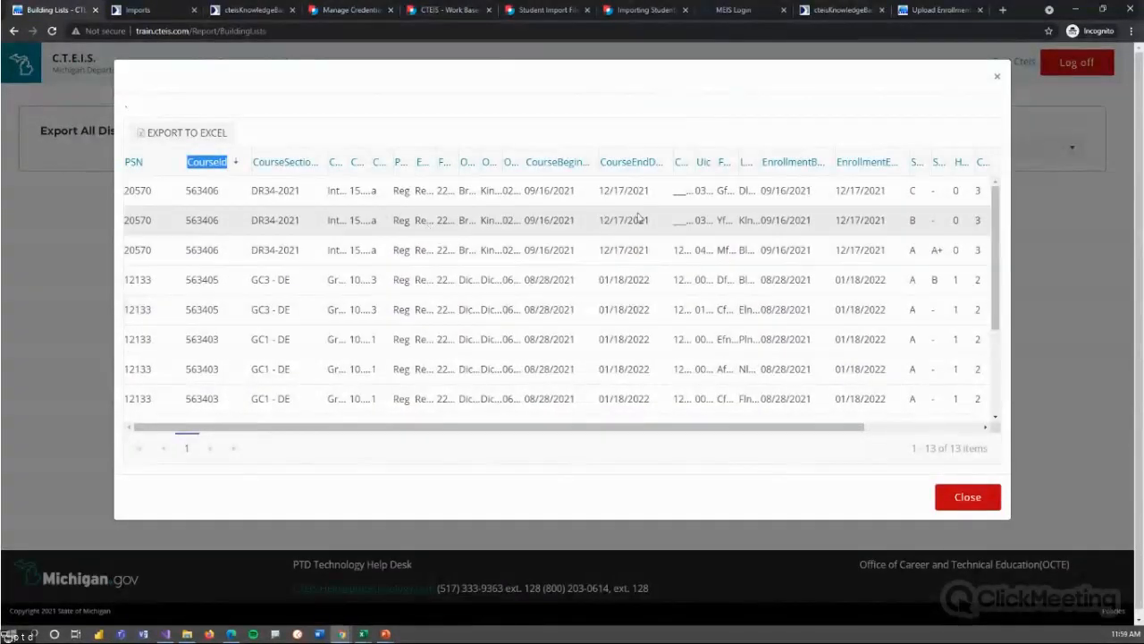
{"action": "left_click_drag", "start_coordinate": [850, 428], "coordinate": [969, 429]}
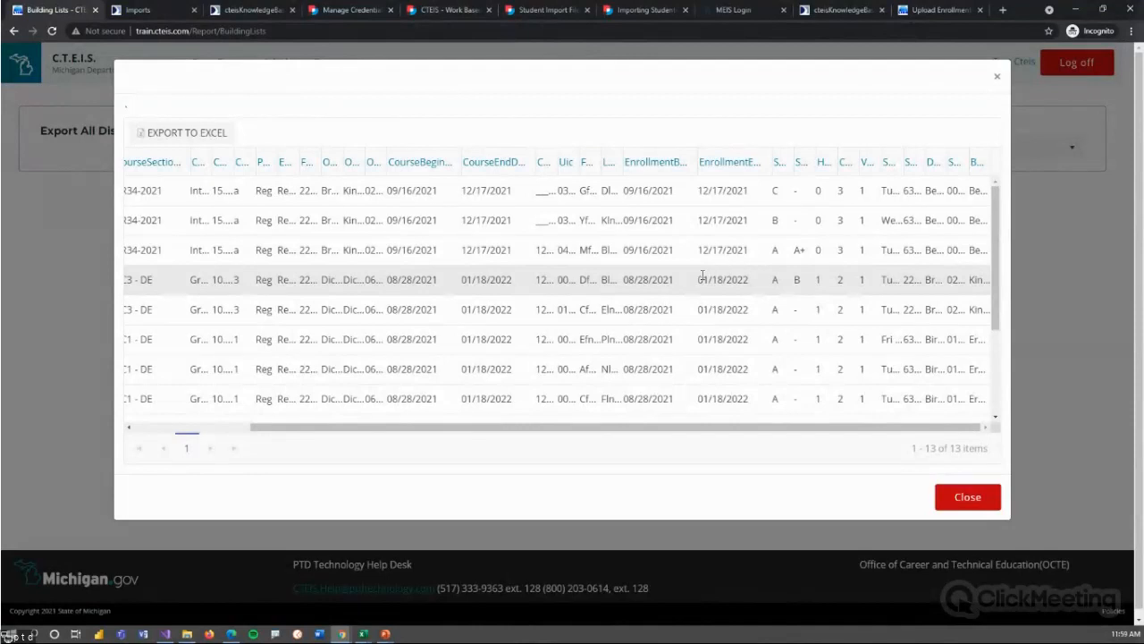
{"action": "left_click", "coordinate": [966, 494]}
View the reports offered in the Funding Report Launcher and the Followup Report Launcher.
{"action": "left_click", "coordinate": [327, 67]}
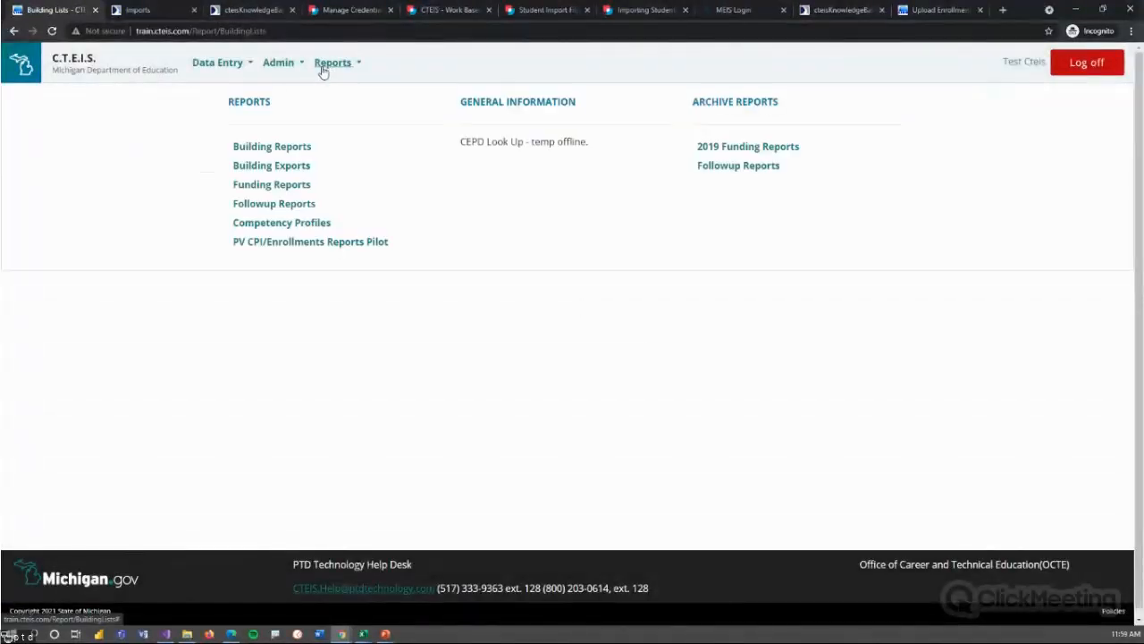
{"action": "left_click", "coordinate": [279, 184]}
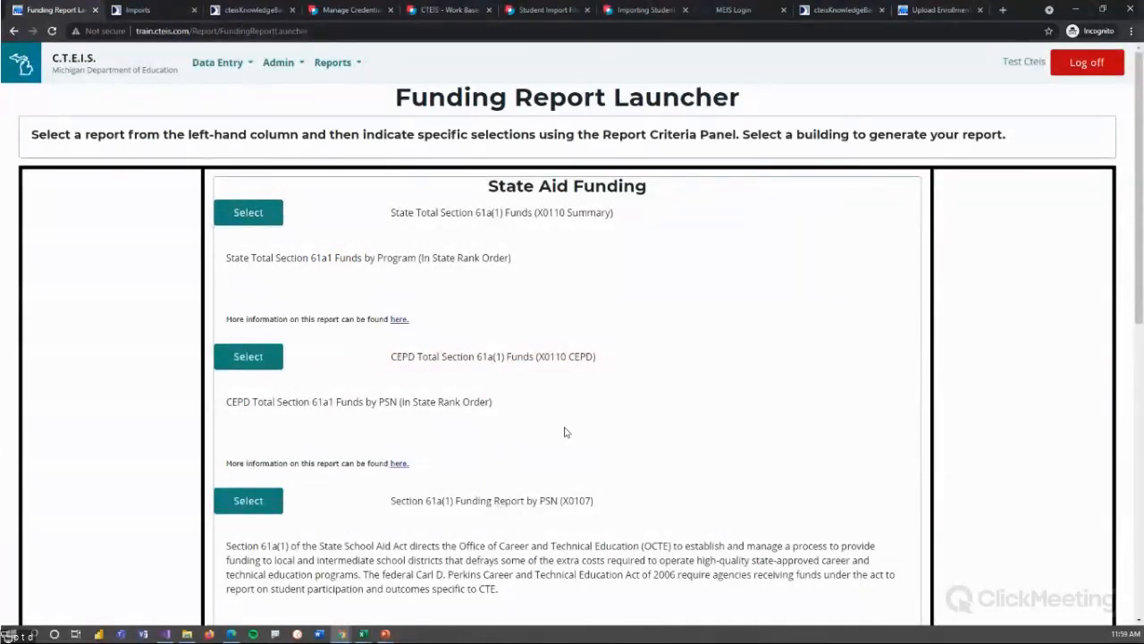
{"action": "left_click", "coordinate": [336, 65]}
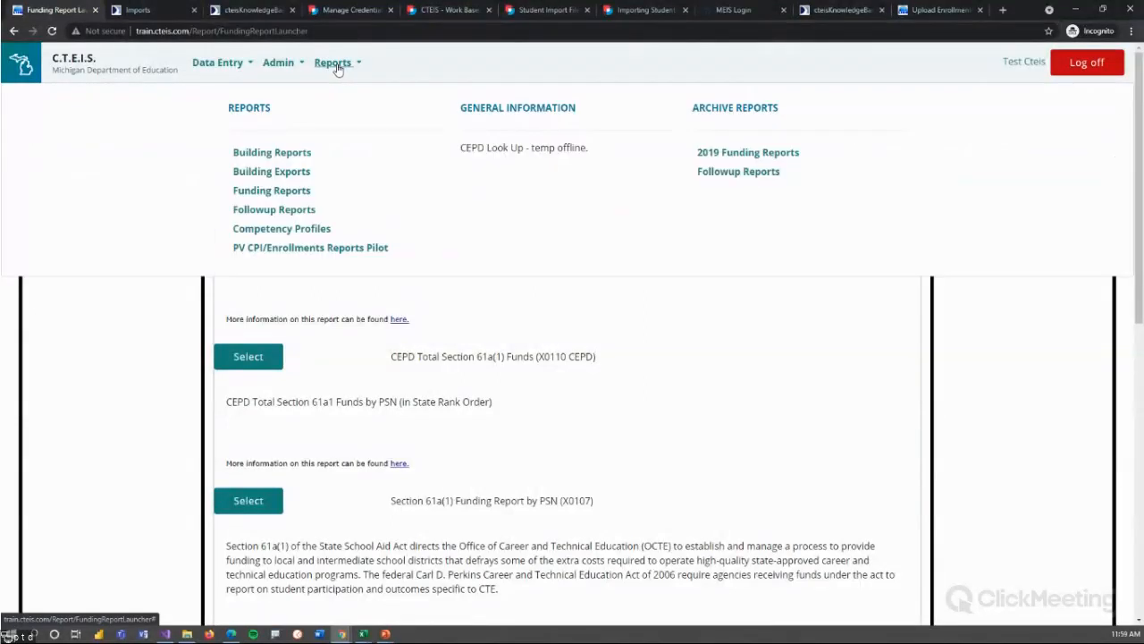
{"action": "left_click", "coordinate": [295, 213]}
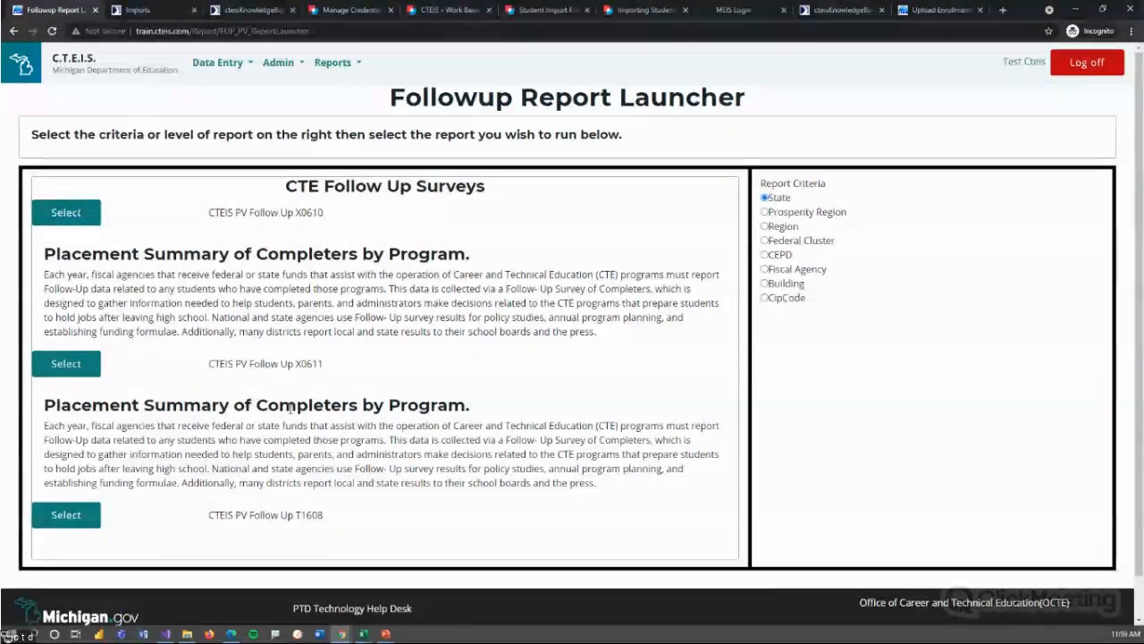
Open the PV CPI/Enrollments Reports Pilot and run the Area Totals report for the State range.
{"action": "left_click", "coordinate": [340, 67]}
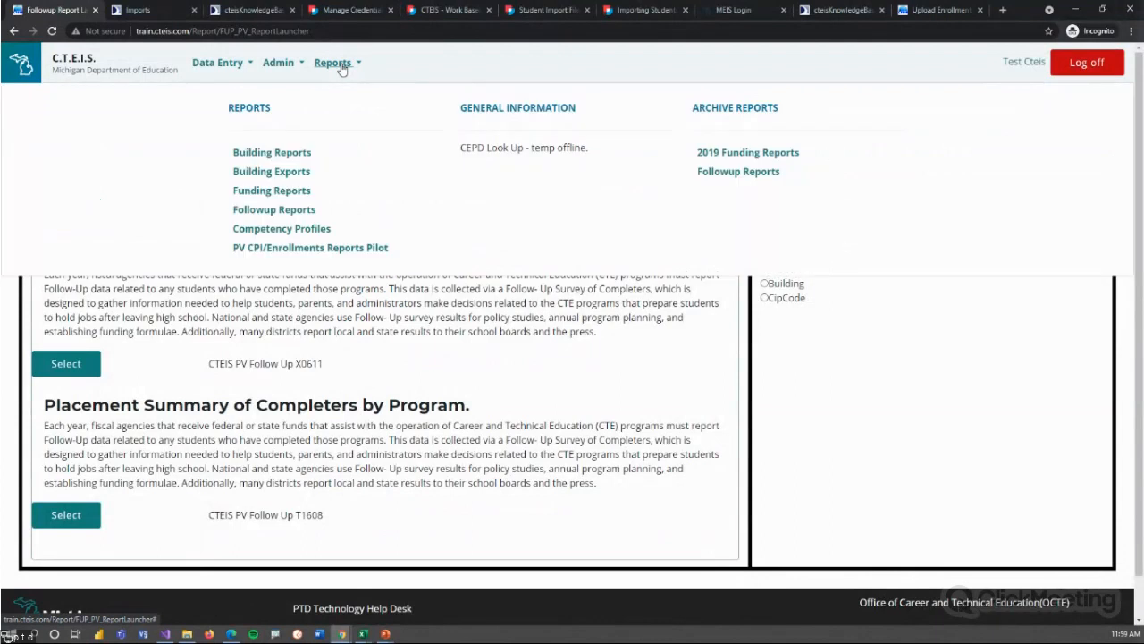
{"action": "left_click", "coordinate": [302, 250]}
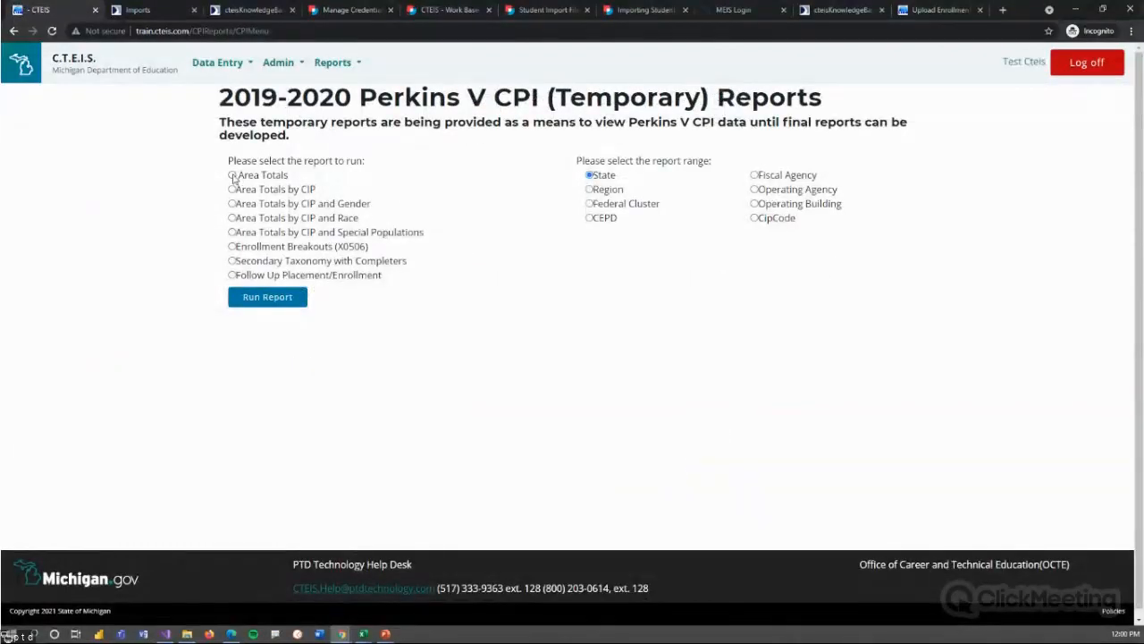
{"action": "left_click", "coordinate": [279, 297]}
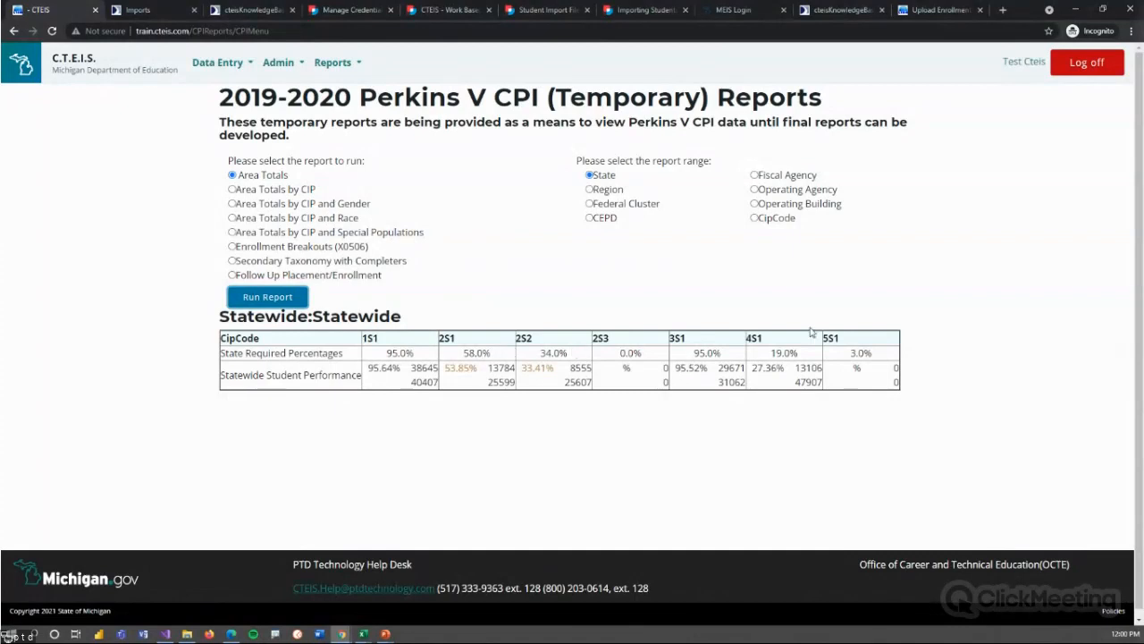
Run the Enrollment Breakouts (X0506) report for the State range, look over its table, and bring up the list of report pages.
{"action": "left_click", "coordinate": [234, 247]}
{"action": "left_click", "coordinate": [267, 297]}
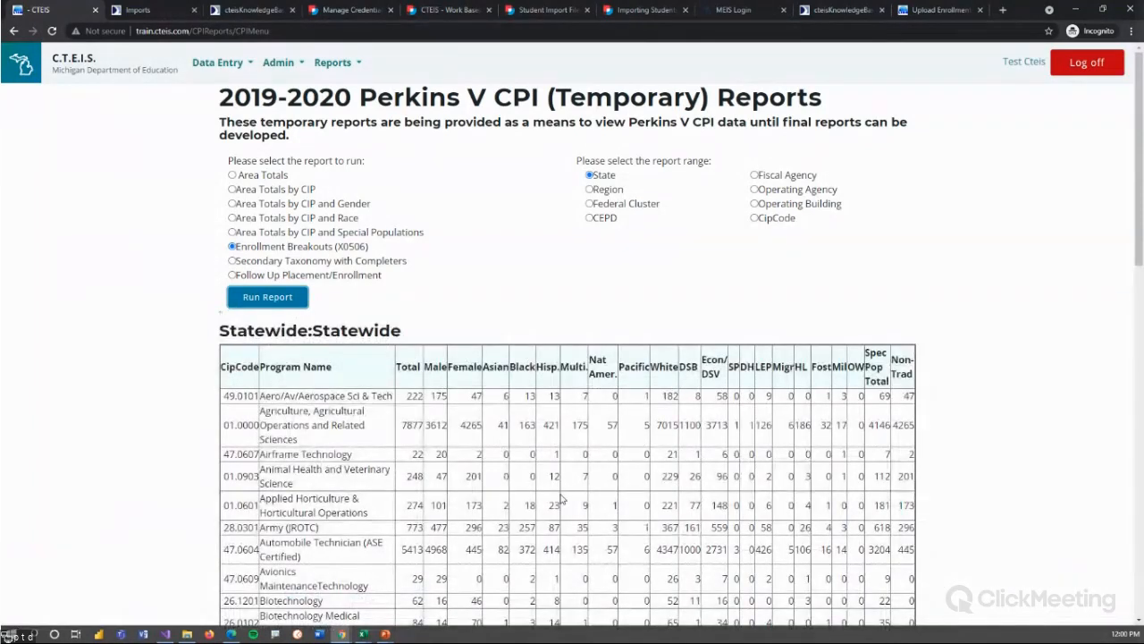
{"action": "scroll", "coordinate": [561, 498], "scroll_direction": "down", "scroll_amount": 3}
{"action": "scroll", "coordinate": [490, 267], "scroll_direction": "up", "scroll_amount": 3}
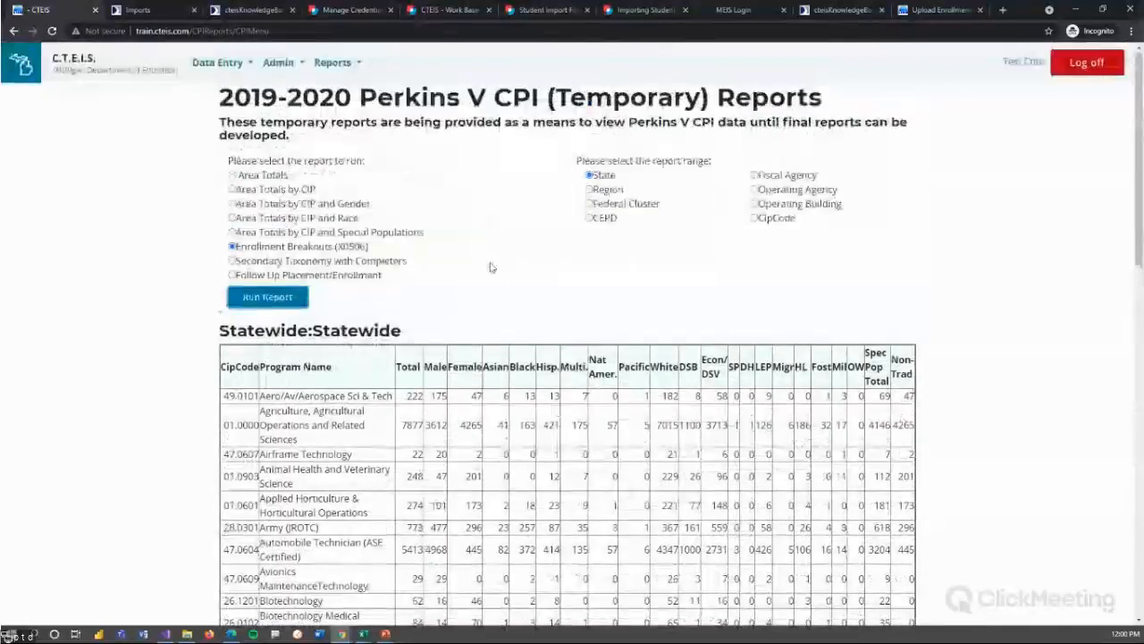
{"action": "left_click", "coordinate": [332, 64]}
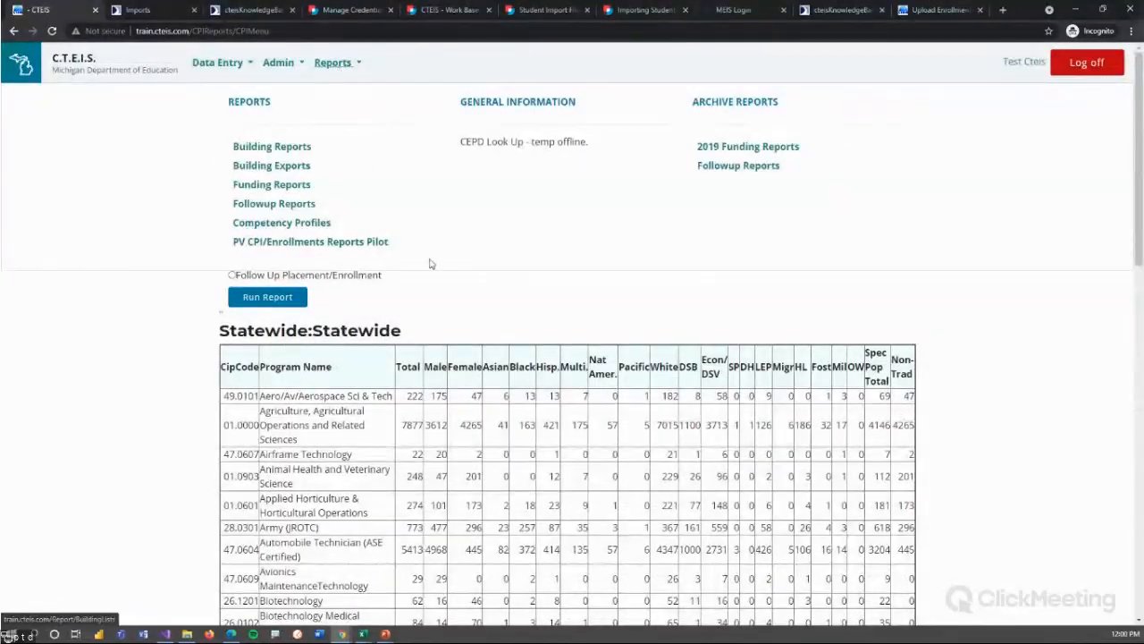